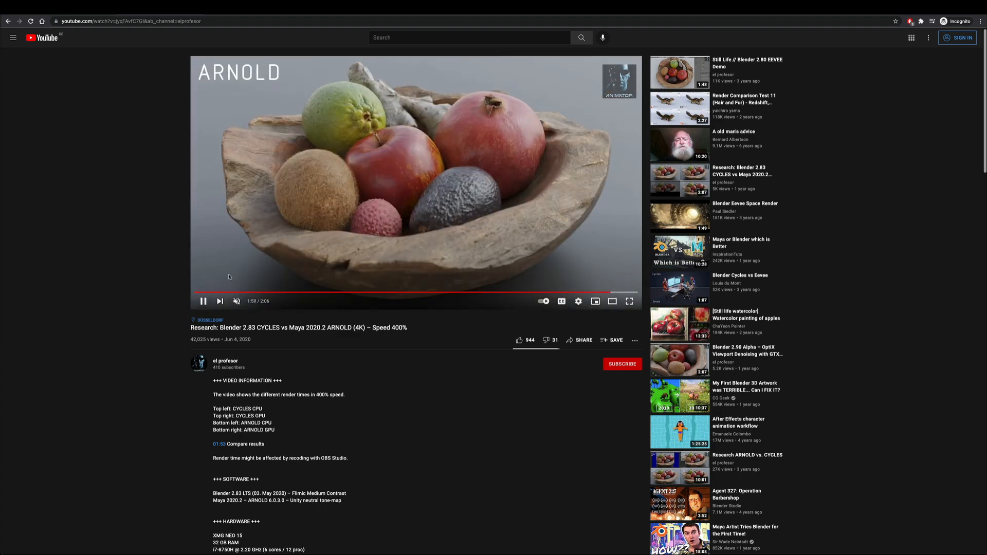
# Pause the render comparison video, read its description and open the model creator's ArtStation link.
pyautogui.click(203, 302)
pyautogui.scroll(-7, 404, 280)
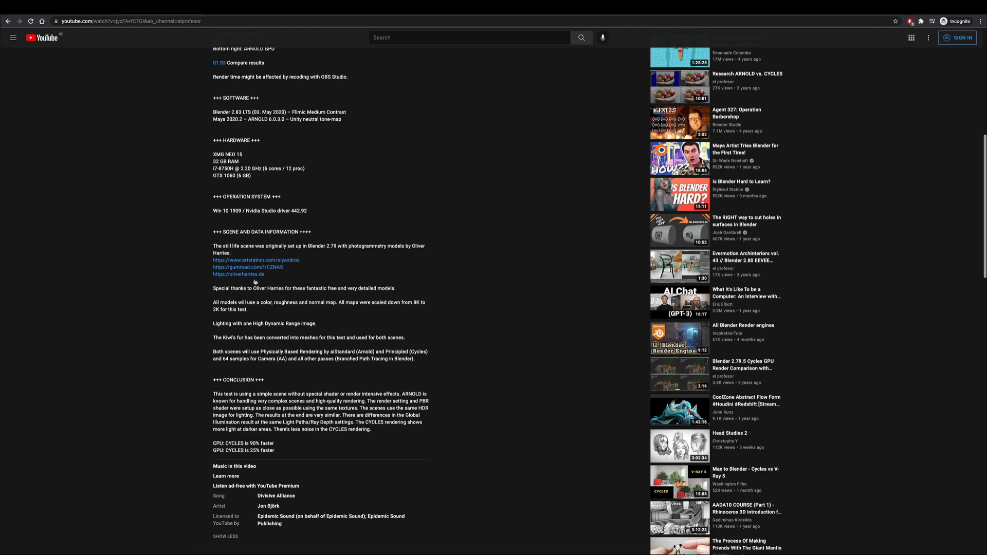
pyautogui.scroll(3, 304, 295)
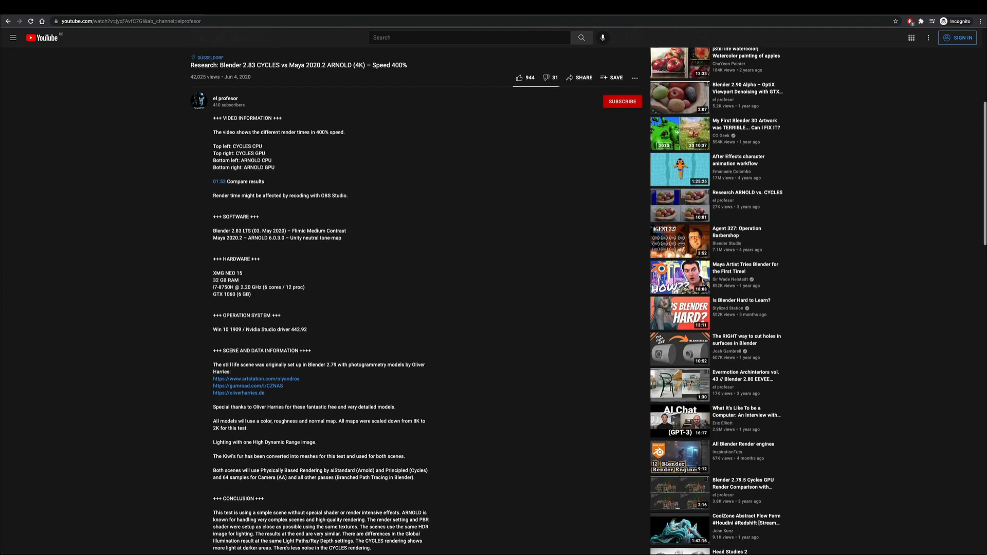
pyautogui.click(256, 379)
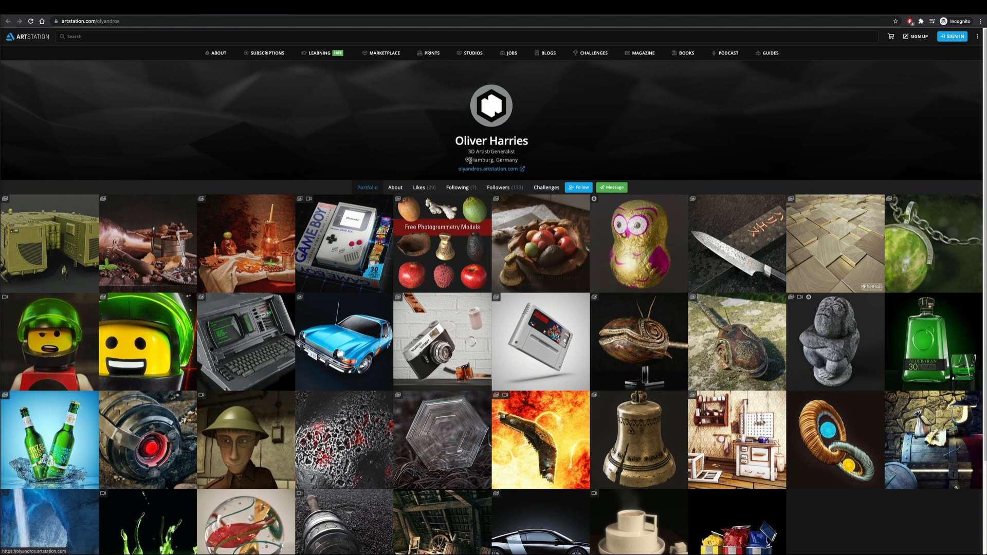
# Browse the artist's ArtStation portfolio and review the Free Photogrammetry Model Collection page on Gumroad.
pyautogui.scroll(-3, 701, 309)
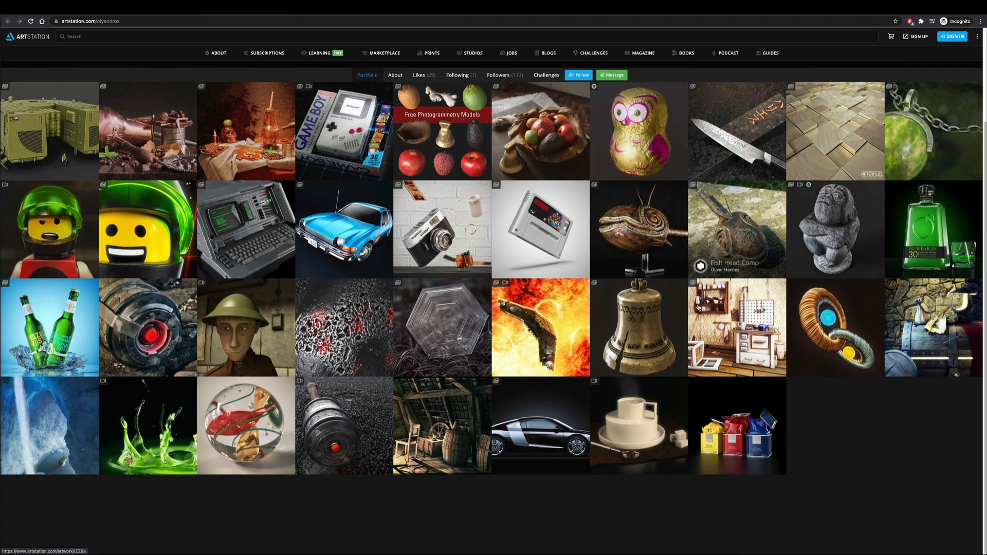
pyautogui.scroll(3, 606, 290)
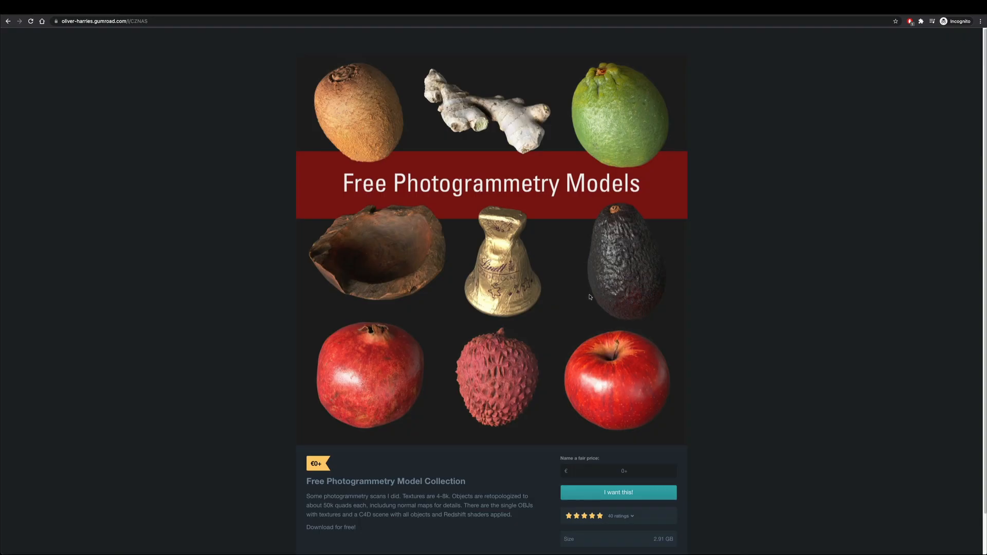
pyautogui.scroll(-2, 593, 299)
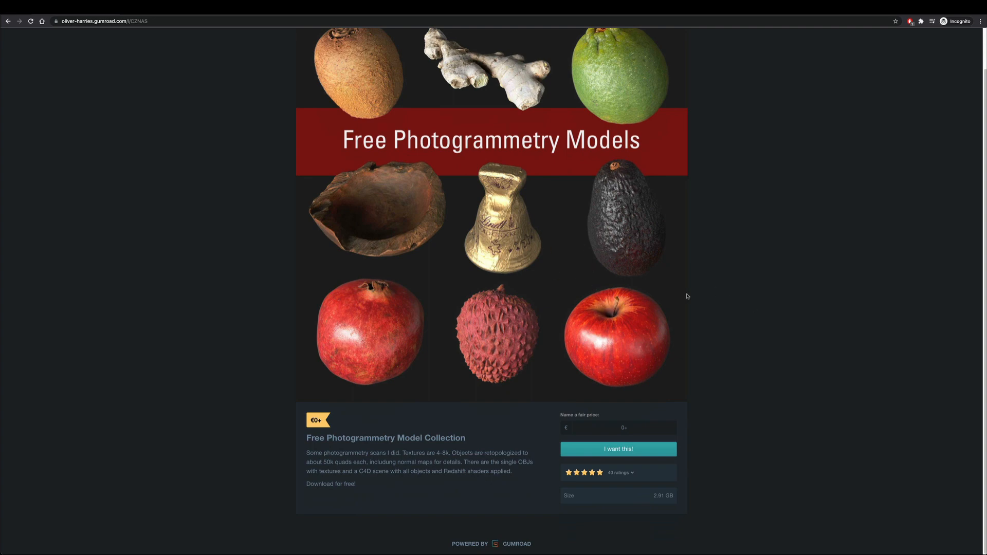
pyautogui.scroll(2, 565, 278)
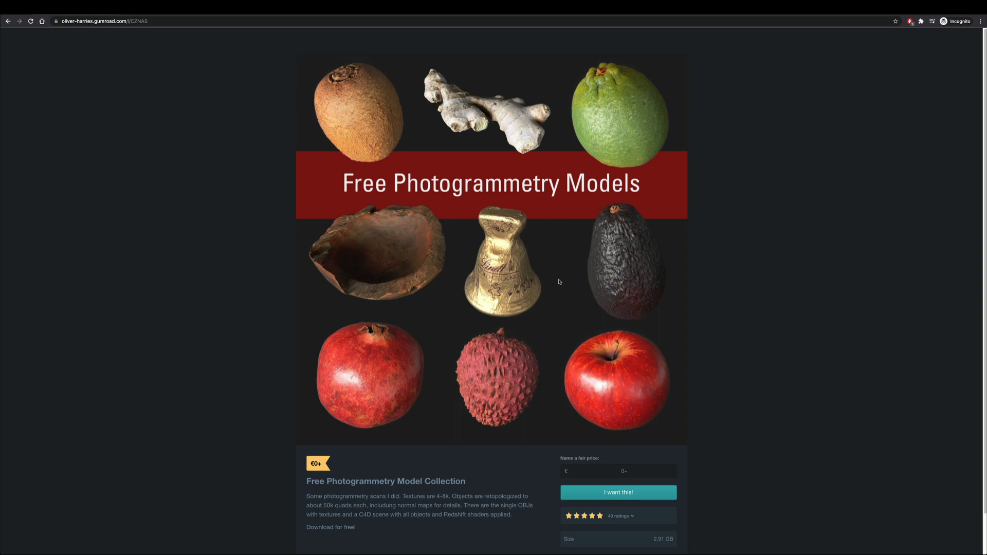
pyautogui.scroll(-2, 557, 280)
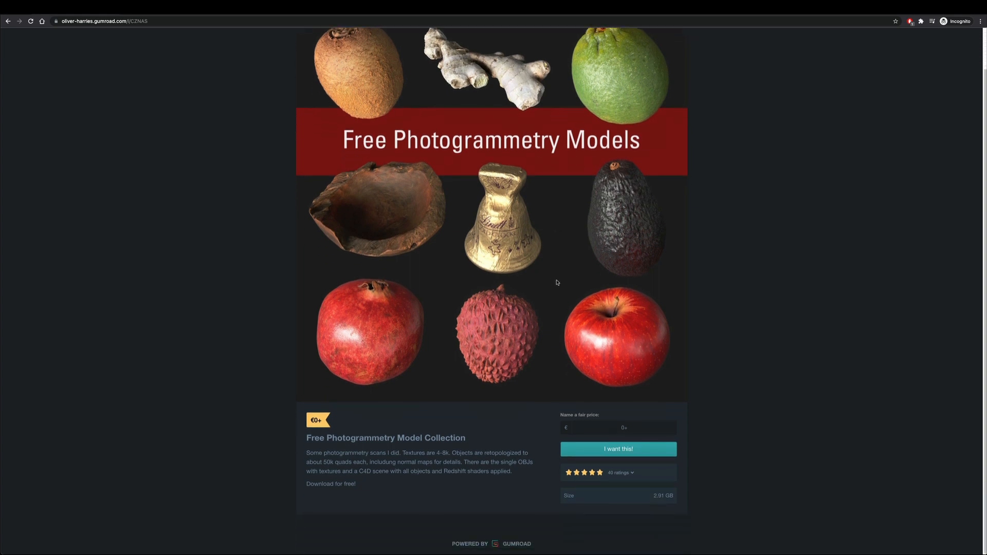
pyautogui.scroll(2, 557, 279)
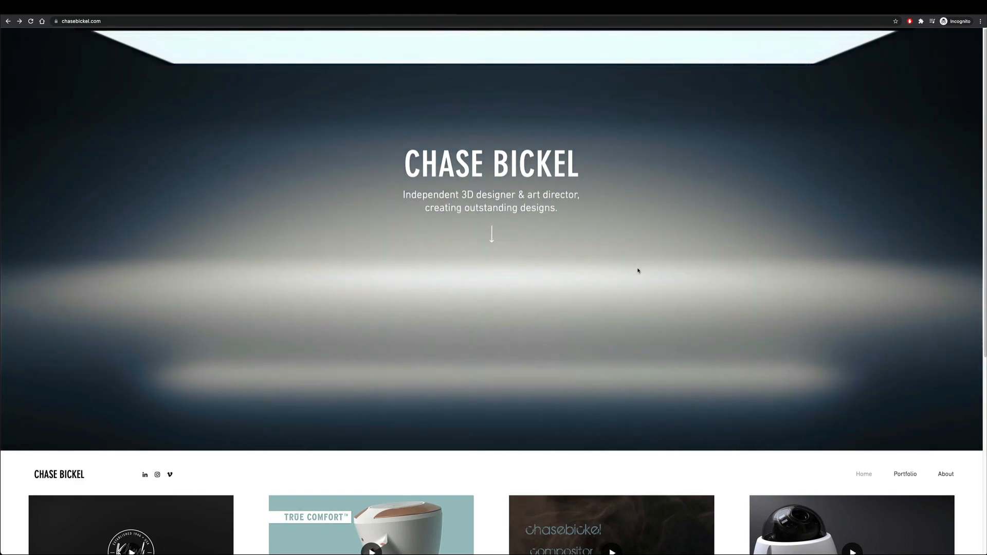
# View the showcased product videos, including the Klipsch T5II ANC Earbuds, on the render artist's portfolio site.
pyautogui.click(131, 525)
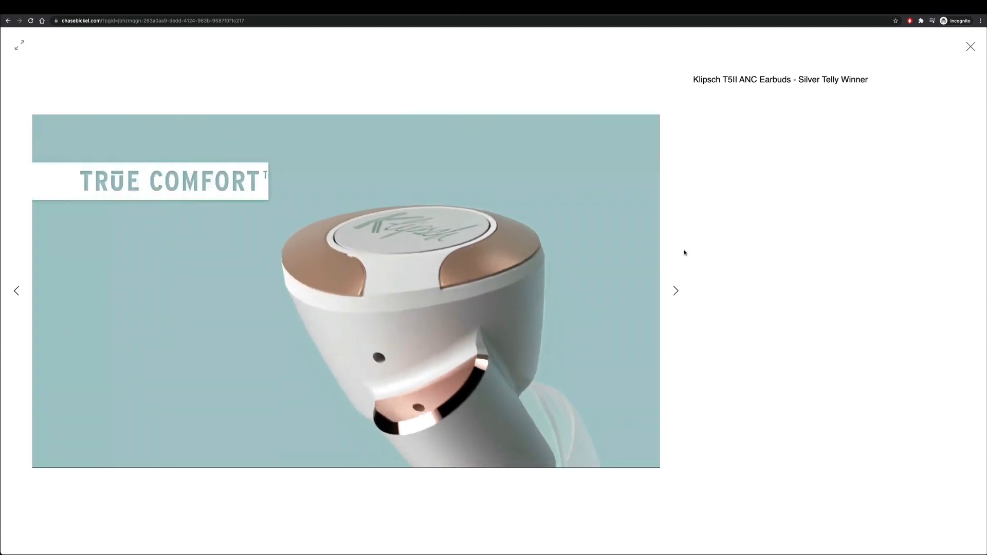
pyautogui.moveTo(575, 249)
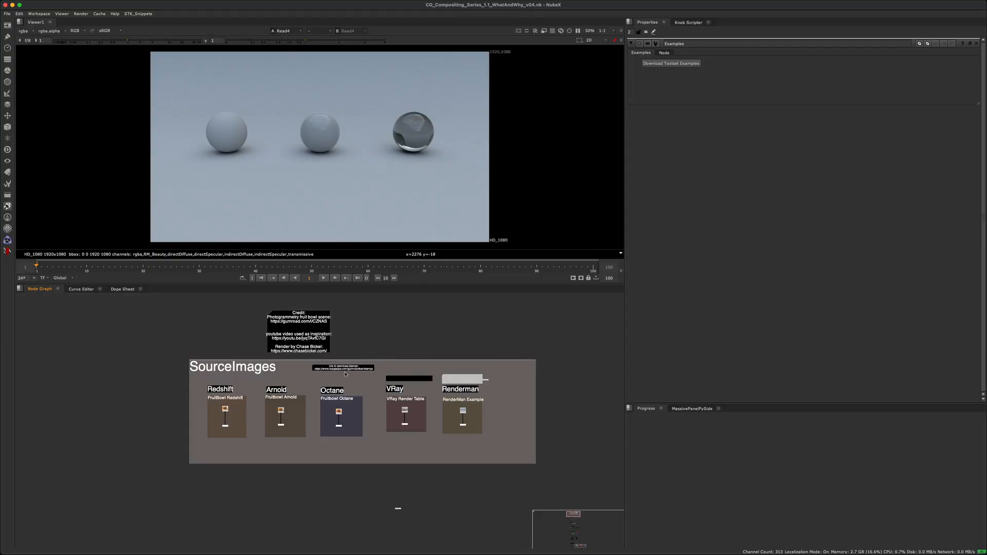
# Switch to NukeX and view the Redshift, Arnold and Octane fruit bowl renders one after another in the viewer.
pyautogui.scroll(2, 345, 374)
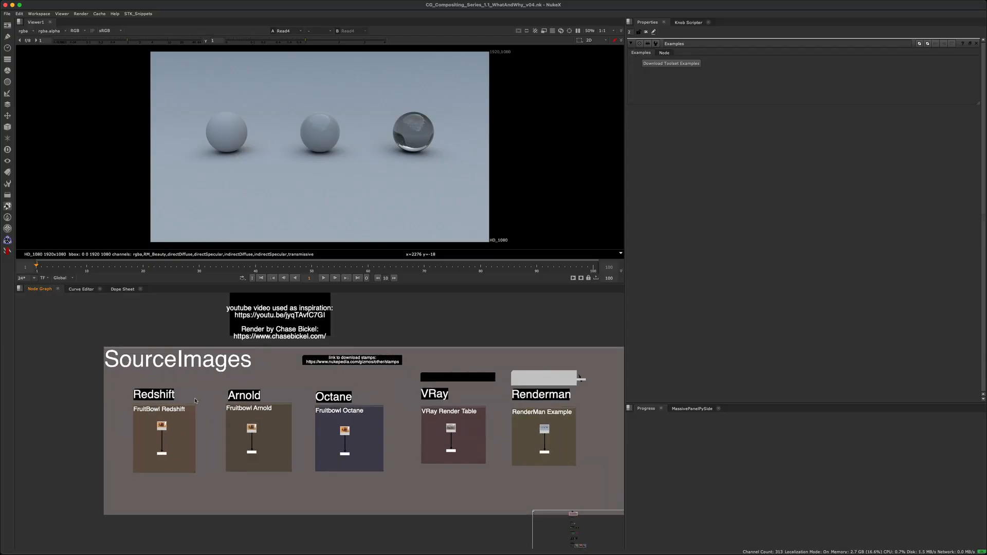
pyautogui.scroll(3, 186, 415)
pyautogui.moveTo(187, 415); pyautogui.dragTo(173, 410, button='middle')
pyautogui.moveTo(114, 405); pyautogui.dragTo(171, 440)
pyautogui.press('1')
pyautogui.moveTo(315, 413); pyautogui.dragTo(251, 445)
pyautogui.press('1')
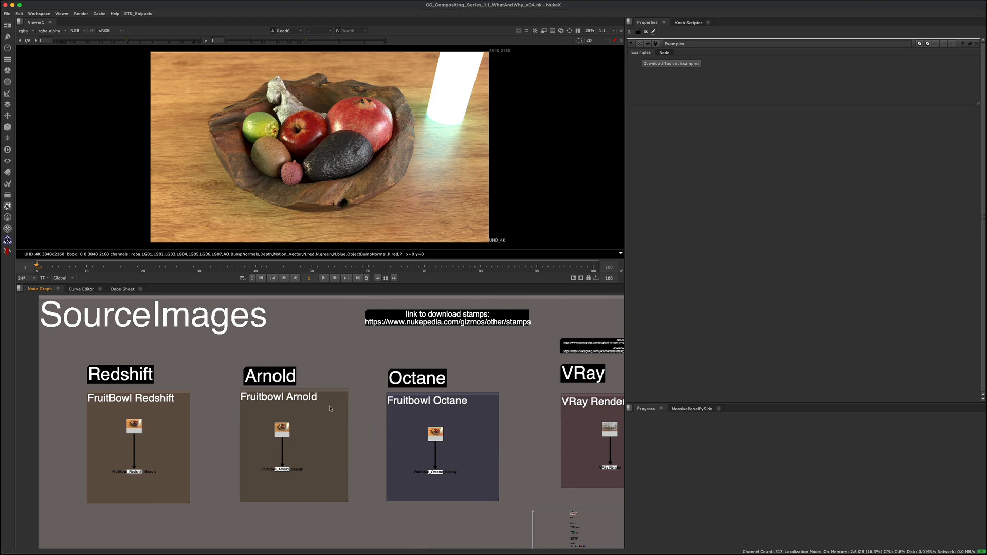
pyautogui.moveTo(351, 410); pyautogui.dragTo(271, 405, button='middle')
pyautogui.moveTo(409, 412); pyautogui.dragTo(354, 432)
pyautogui.press('1')
# Connect the Redshift, Arnold and Octane fruit bowl images to viewer inputs 1, 2 and 3 respectively.
pyautogui.moveTo(98, 415); pyautogui.dragTo(194, 402, button='middle')
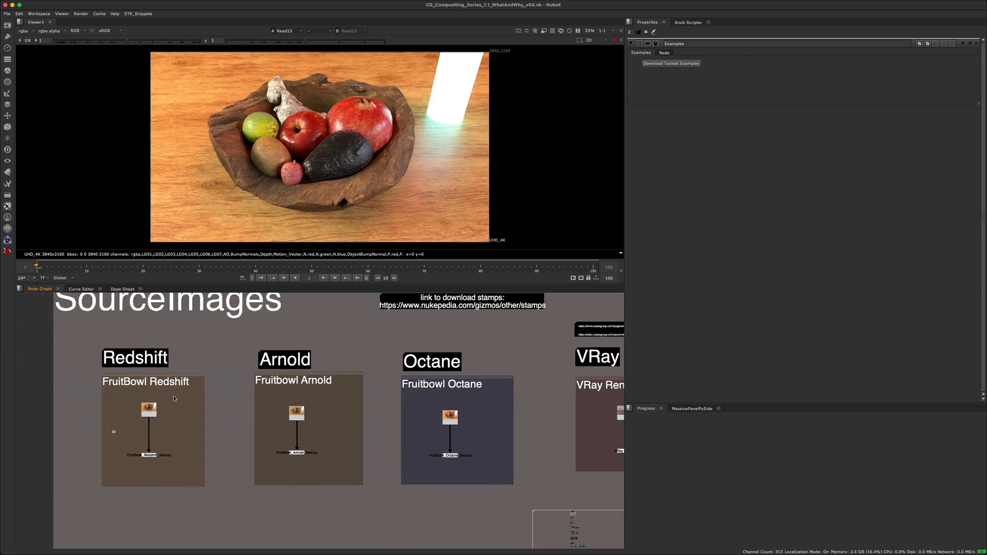
pyautogui.press('1')
pyautogui.moveTo(272, 398); pyautogui.dragTo(303, 413)
pyautogui.press('2')
pyautogui.moveTo(493, 396); pyautogui.dragTo(409, 431)
pyautogui.press('3')
# Flip repeatedly between viewer inputs 1, 2 and 3 to compare the three fruit bowl renders.
pyautogui.press('1')
pyautogui.press('2')
pyautogui.press('3')
pyautogui.press('1')
pyautogui.press('2')
pyautogui.press('3')
pyautogui.press('1')
pyautogui.press('2')
pyautogui.press('3')
pyautogui.press('1')
pyautogui.press('2')
pyautogui.press('3')
pyautogui.press('1')
pyautogui.press('2')
pyautogui.press('3')
pyautogui.press('1')
pyautogui.press('3')
# Show the VRay Render Table image through viewer input 4 and read the source link above it.
pyautogui.moveTo(494, 408); pyautogui.dragTo(401, 413, button='middle')
pyautogui.moveTo(572, 401); pyautogui.dragTo(413, 413, button='middle')
pyautogui.press('4')
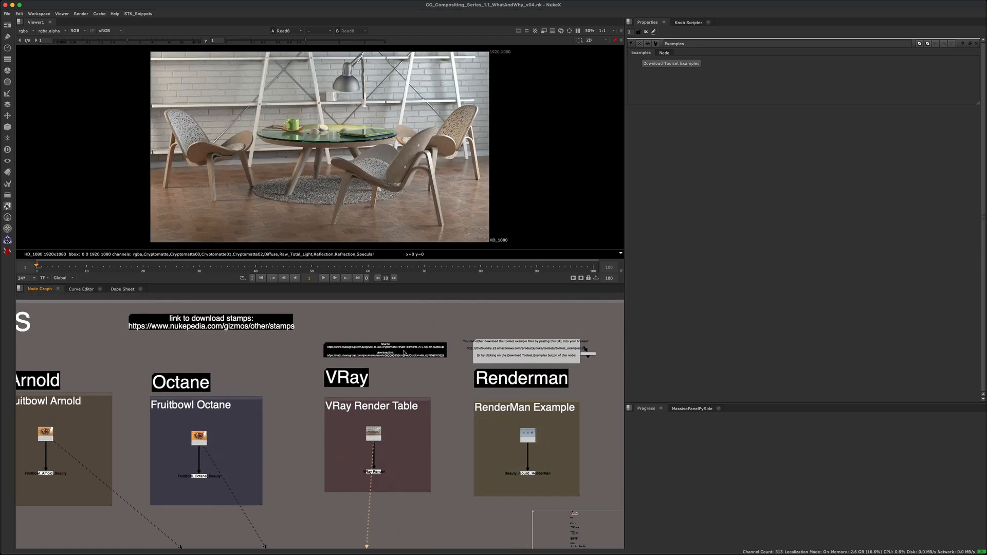
pyautogui.scroll(5, 387, 355)
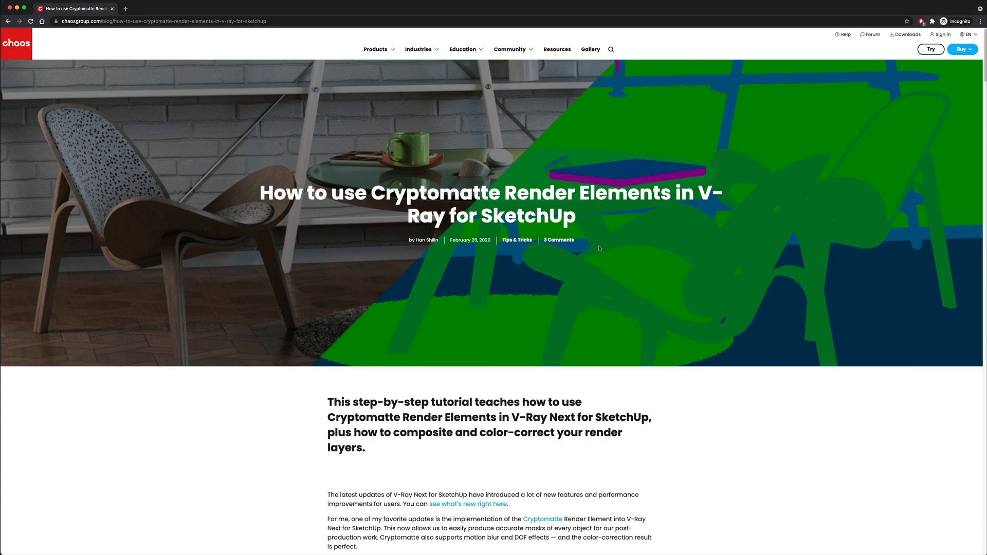
# Switch to the Chaos article on Cryptomatte in V-Ray for SketchUp and highlight its example scene download link.
pyautogui.scroll(-6, 599, 250)
pyautogui.scroll(-5, 549, 236)
pyautogui.scroll(1, 571, 154)
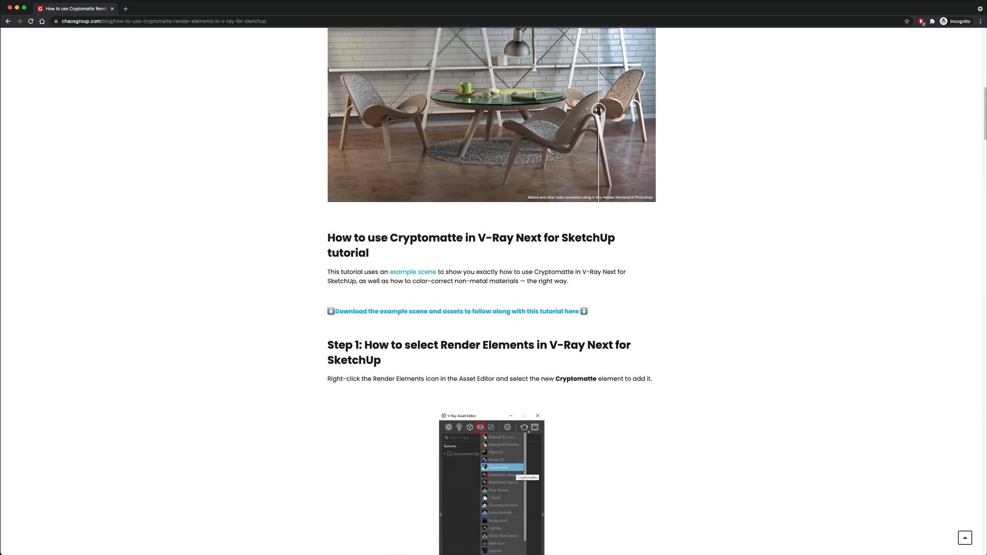
pyautogui.moveTo(308, 305); pyautogui.dragTo(608, 321)
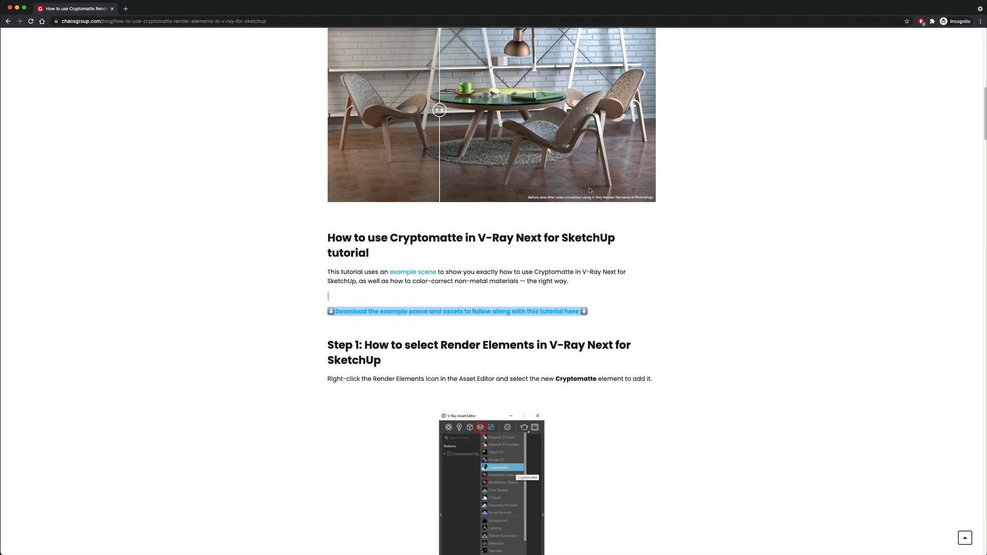
pyautogui.scroll(1, 589, 190)
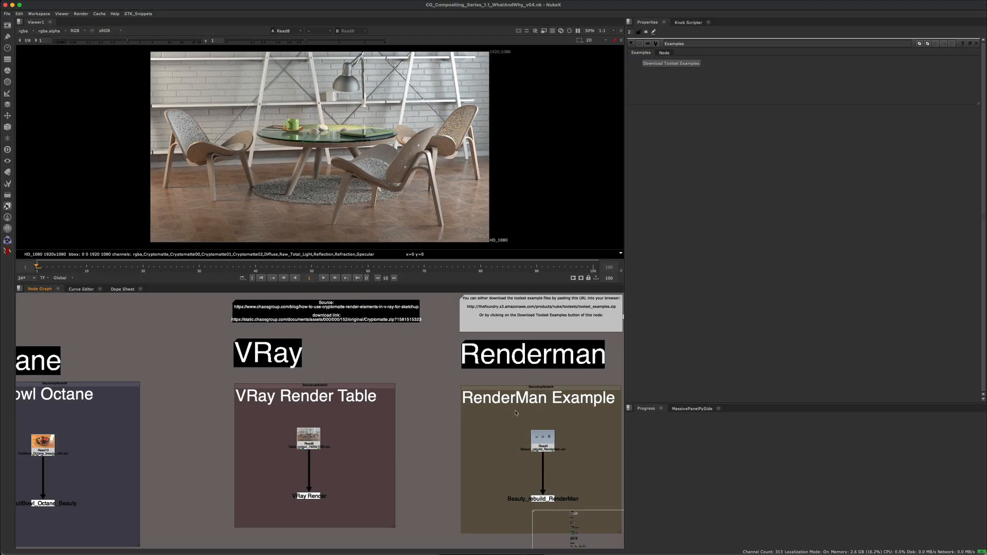
# Switch back to NukeX and show the RenderMan Example image through viewer input 1.
pyautogui.moveTo(516, 413); pyautogui.dragTo(474, 408, button='middle')
pyautogui.click(504, 436)
pyautogui.moveTo(559, 392); pyautogui.dragTo(425, 429, button='middle')
pyautogui.press('1')
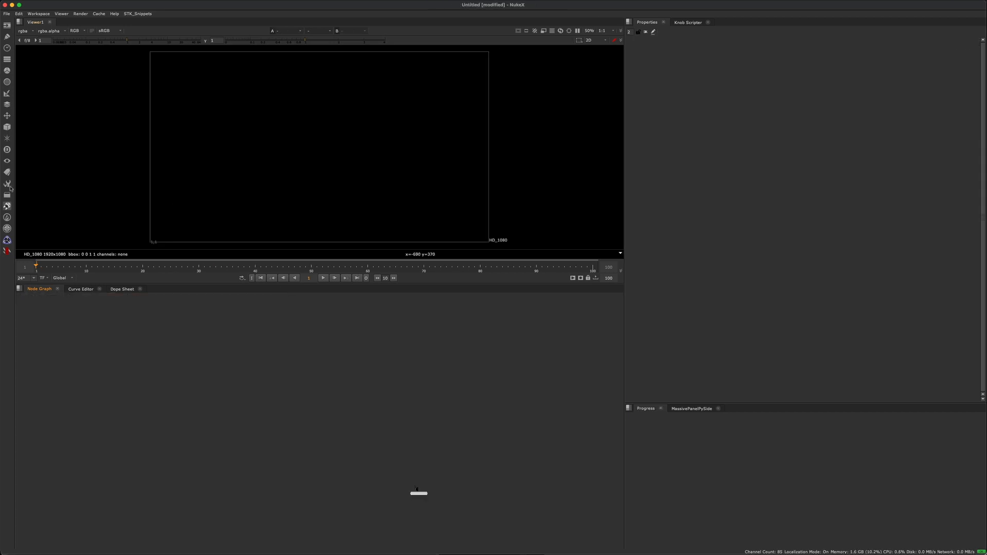
# Add the TB_CG_beauty toolset from the 2D CG_beauty collection to the empty script.
pyautogui.click(8, 186)
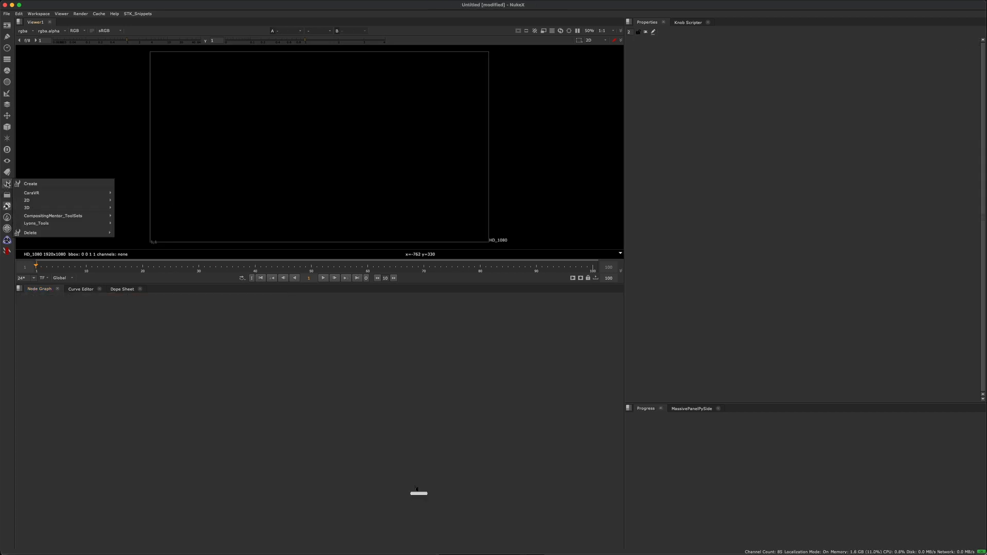
pyautogui.moveTo(24, 192)
pyautogui.moveTo(66, 201)
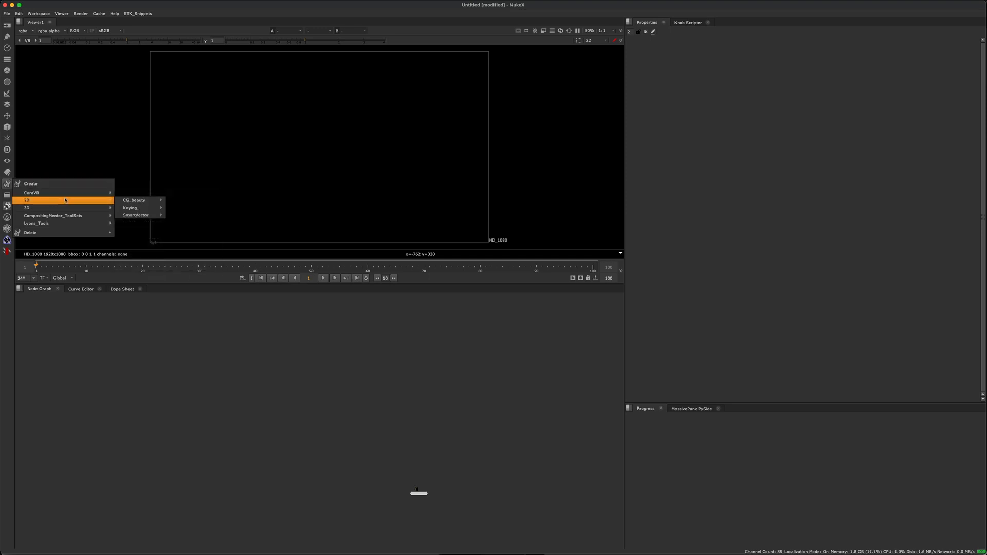
pyautogui.moveTo(150, 201)
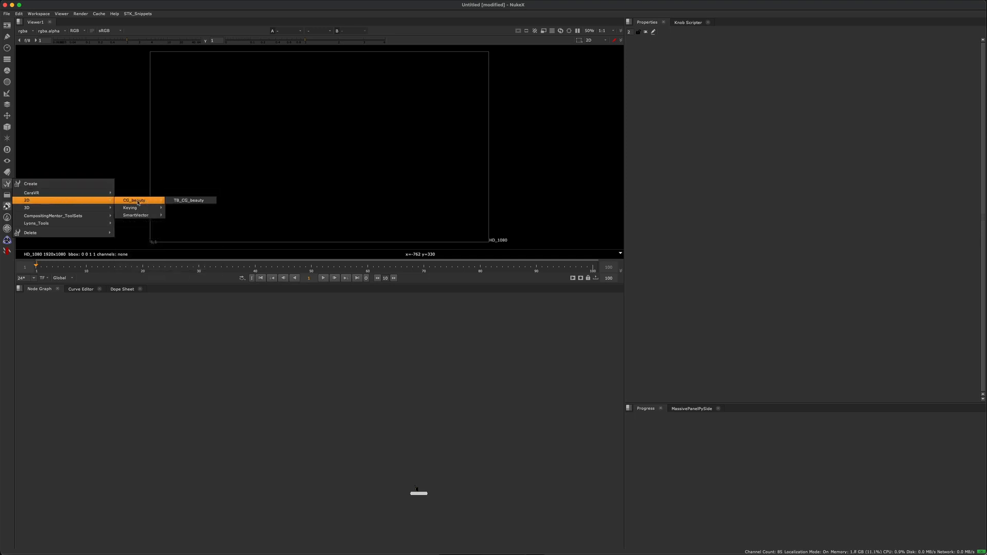
pyautogui.click(202, 202)
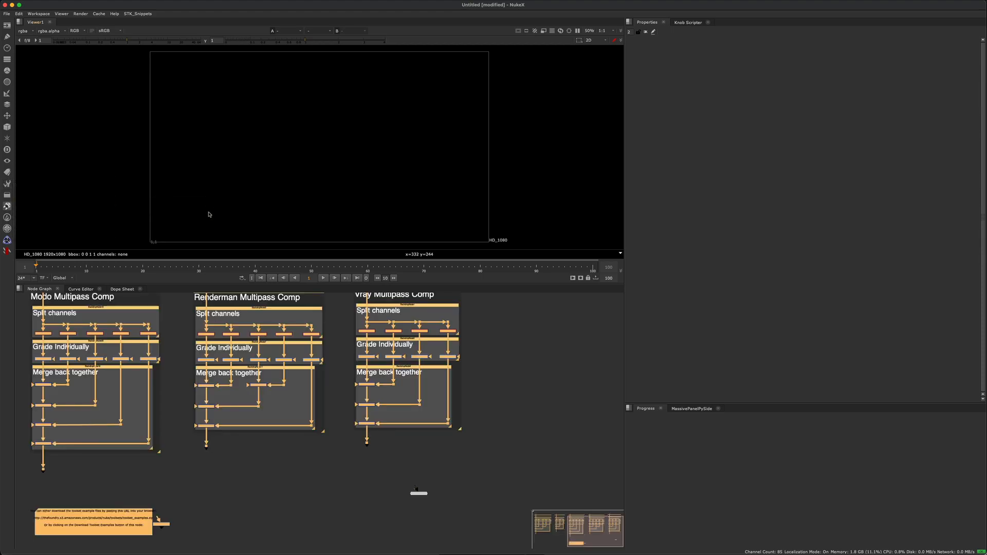
# Examine the Arnold, C4D, Modo, Renderman and Vray multipass comp templates in the inserted toolset.
pyautogui.scroll(-5, 268, 355)
pyautogui.moveTo(144, 361); pyautogui.dragTo(268, 404, button='middle')
pyautogui.scroll(5, 286, 370)
pyautogui.click(269, 348)
pyautogui.moveTo(293, 364); pyautogui.dragTo(290, 371, button='middle')
pyautogui.scroll(-4, 290, 371)
pyautogui.moveTo(365, 389); pyautogui.dragTo(334, 387, button='middle')
pyautogui.scroll(2, 164, 355)
pyautogui.moveTo(79, 311); pyautogui.dragTo(203, 447)
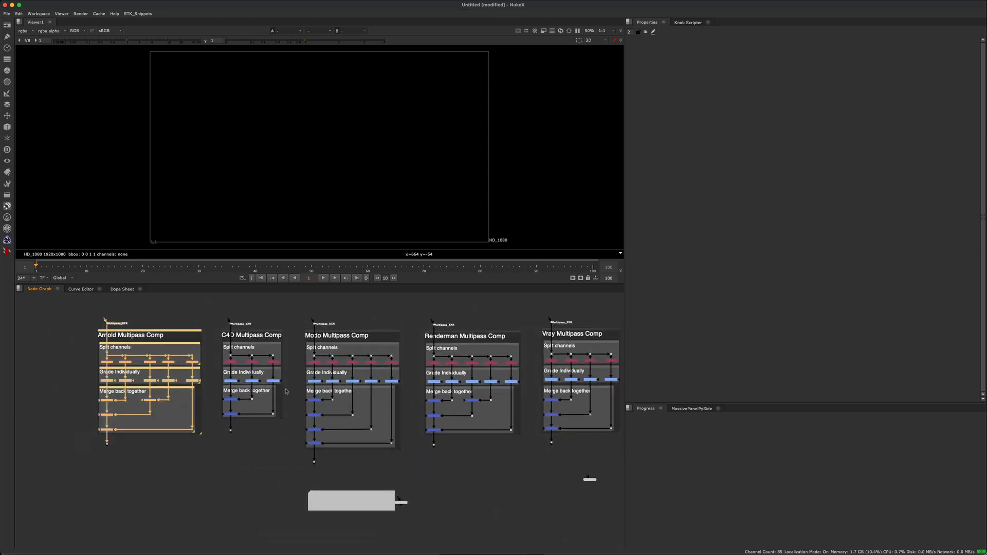
pyautogui.moveTo(304, 315); pyautogui.dragTo(361, 385)
# Open the properties of the Examples node and start the download of the toolset examples.
pyautogui.moveTo(607, 332); pyautogui.dragTo(523, 307, button='middle')
pyautogui.scroll(6, 280, 475)
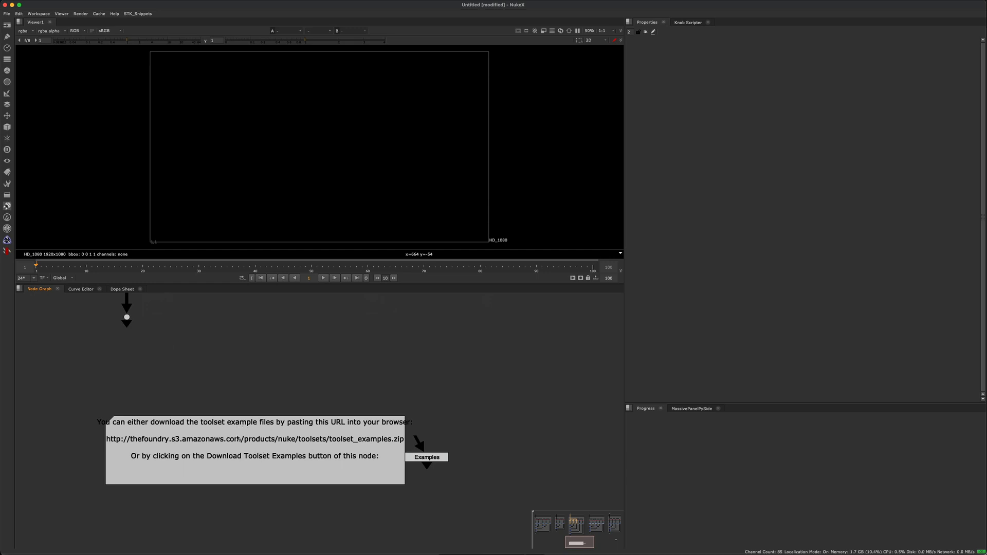
pyautogui.doubleClick(430, 461)
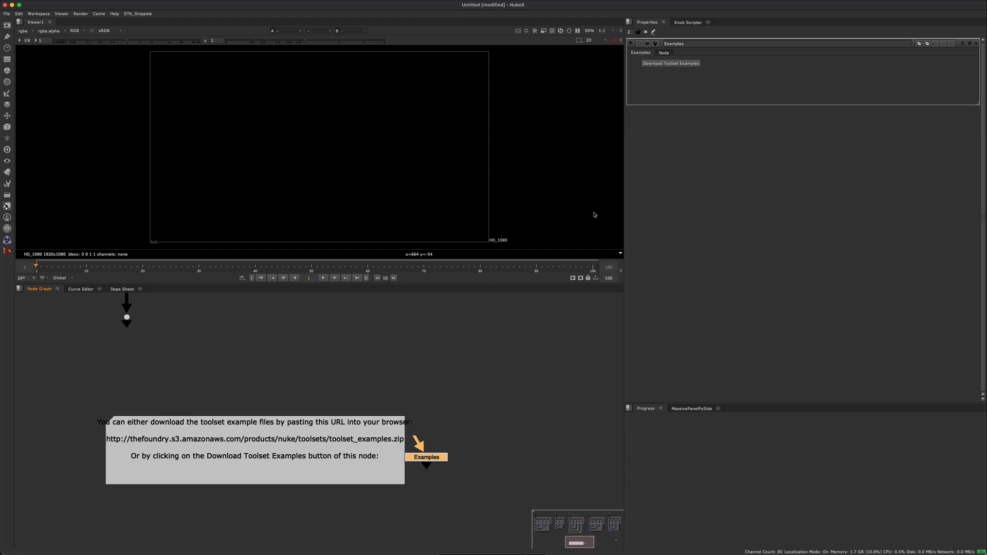
pyautogui.click(683, 63)
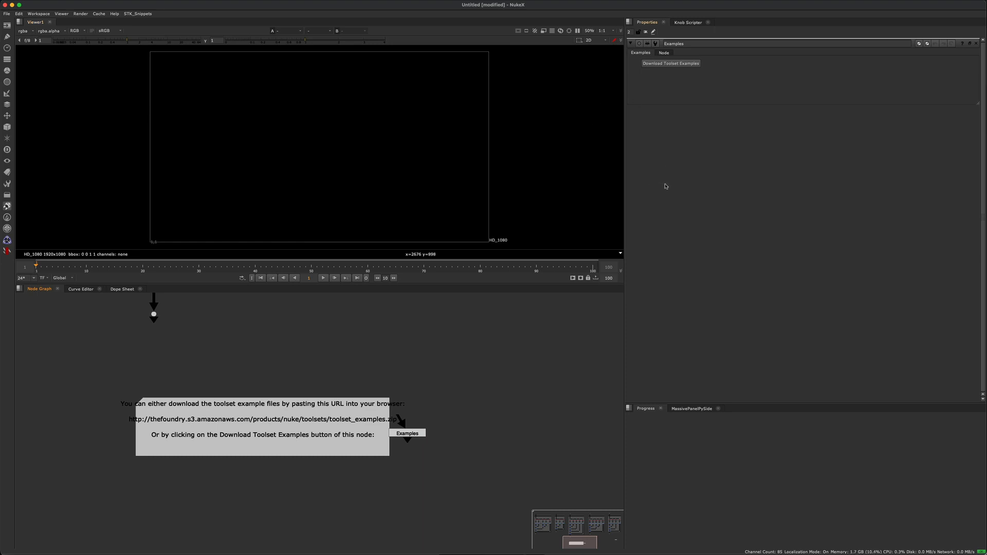
pyautogui.scroll(-5, 410, 342)
pyautogui.click(8, 188)
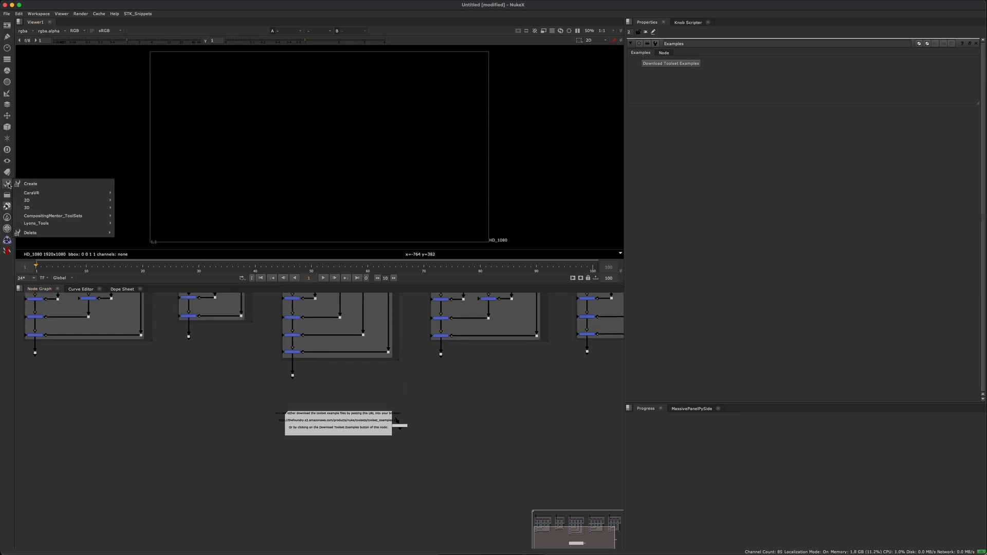
pyautogui.moveTo(95, 204)
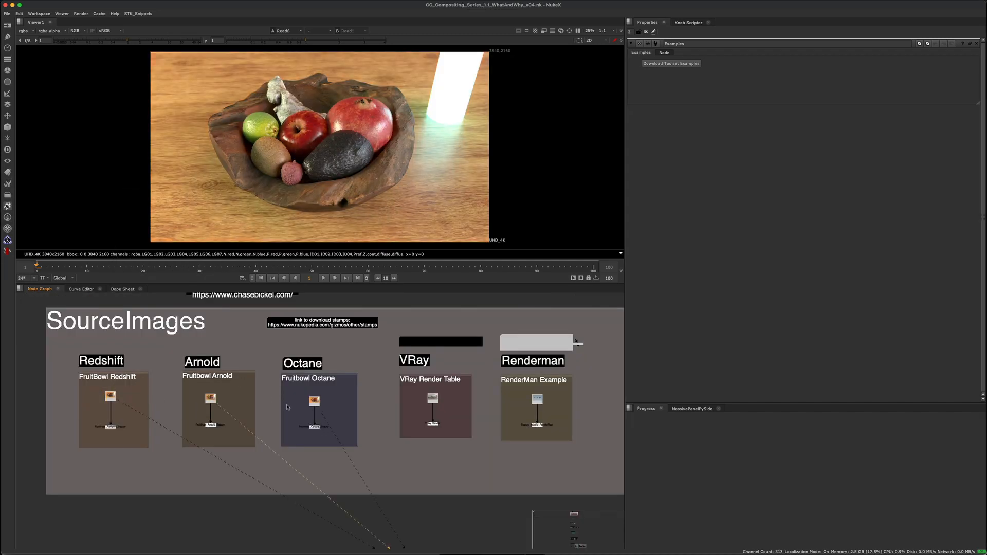
# Assign the VRay Render Table and RenderMan Example images to viewer inputs 1 and 2 and flip between them.
pyautogui.moveTo(339, 390); pyautogui.dragTo(301, 390, button='middle')
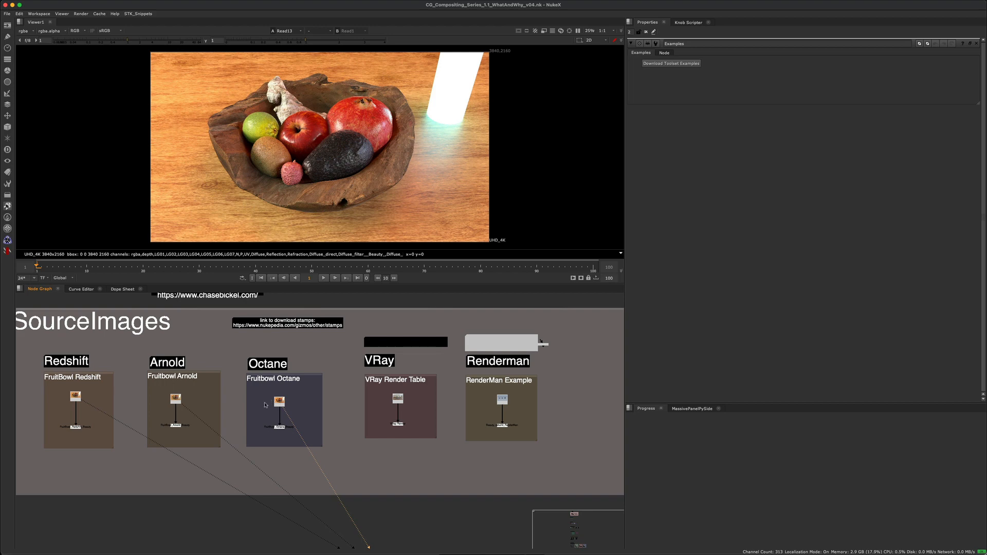
pyautogui.moveTo(432, 403); pyautogui.dragTo(320, 415, button='middle')
pyautogui.scroll(3, 324, 419)
pyautogui.moveTo(230, 393); pyautogui.dragTo(465, 435)
pyautogui.scroll(2, 475, 381)
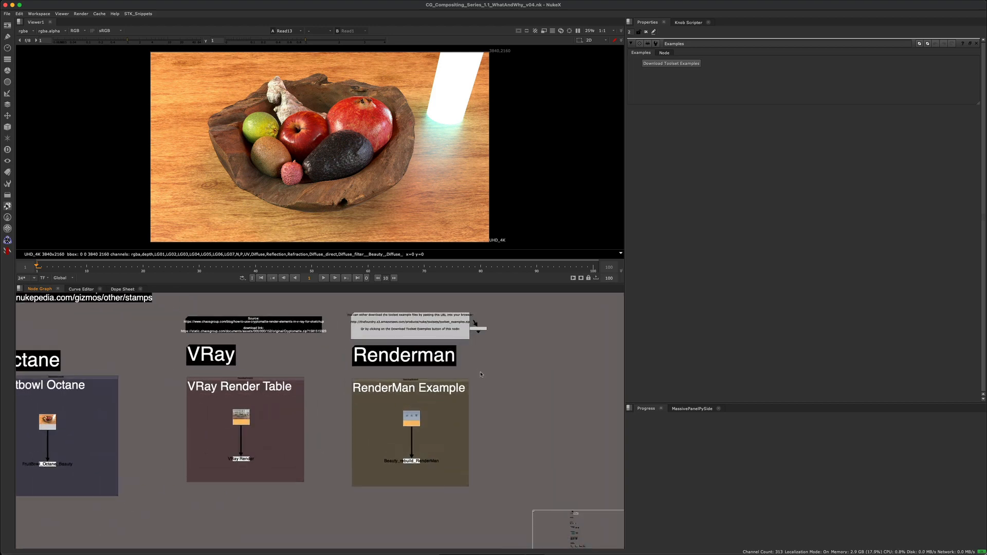
pyautogui.click(496, 356)
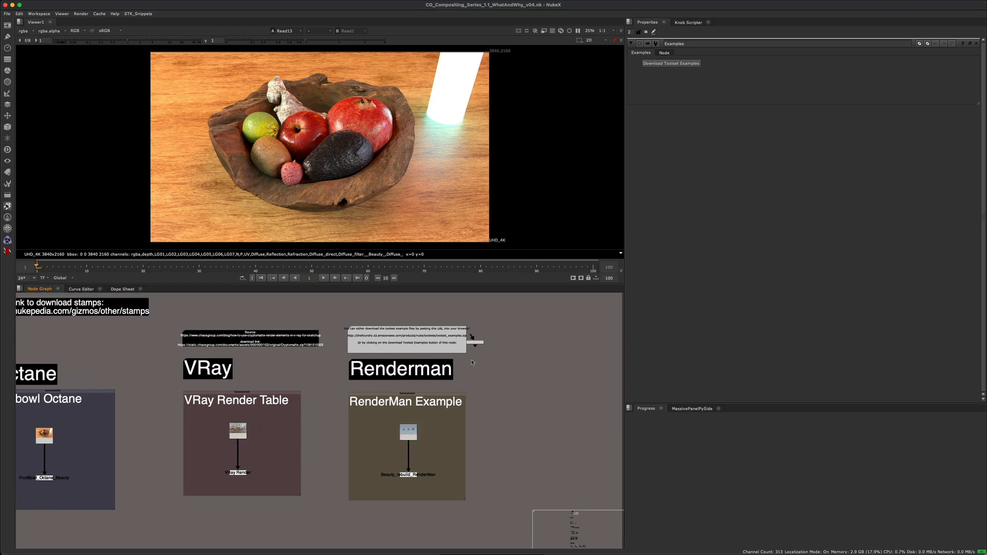
pyautogui.moveTo(340, 374); pyautogui.dragTo(387, 369, button='middle')
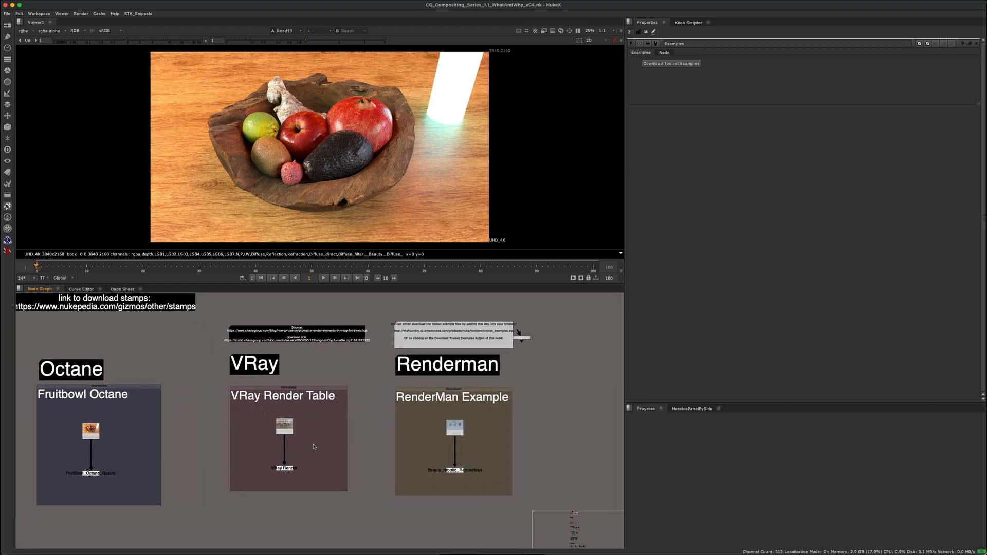
pyautogui.click(283, 424)
pyautogui.press('1')
pyautogui.click(454, 428)
pyautogui.press('2')
pyautogui.press('1')
pyautogui.press('2')
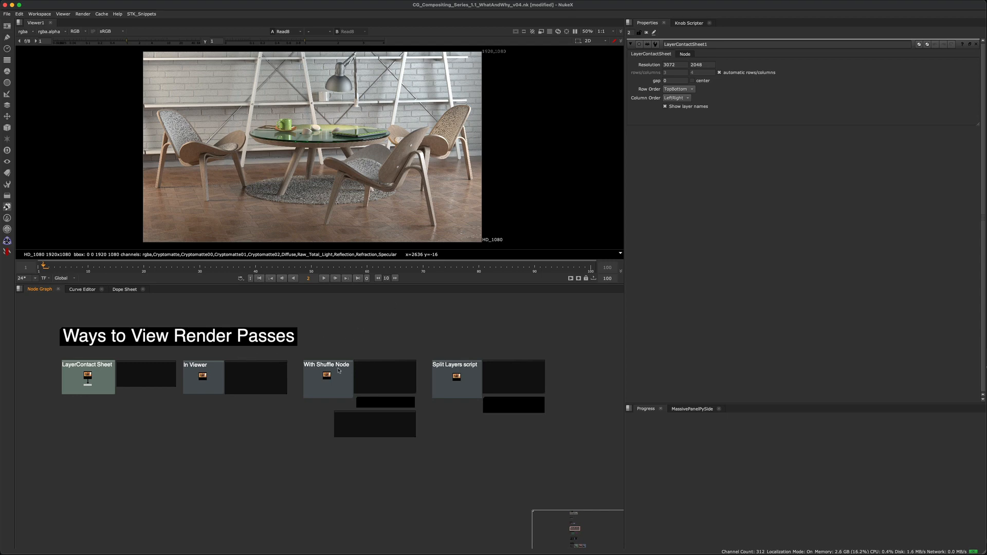
# Show the FruitBowl_Redshift_Beauty render from the LayerContact Sheet section in the viewer.
pyautogui.moveTo(179, 372); pyautogui.dragTo(209, 368, button='middle')
pyautogui.moveTo(323, 367); pyautogui.dragTo(276, 368, button='middle')
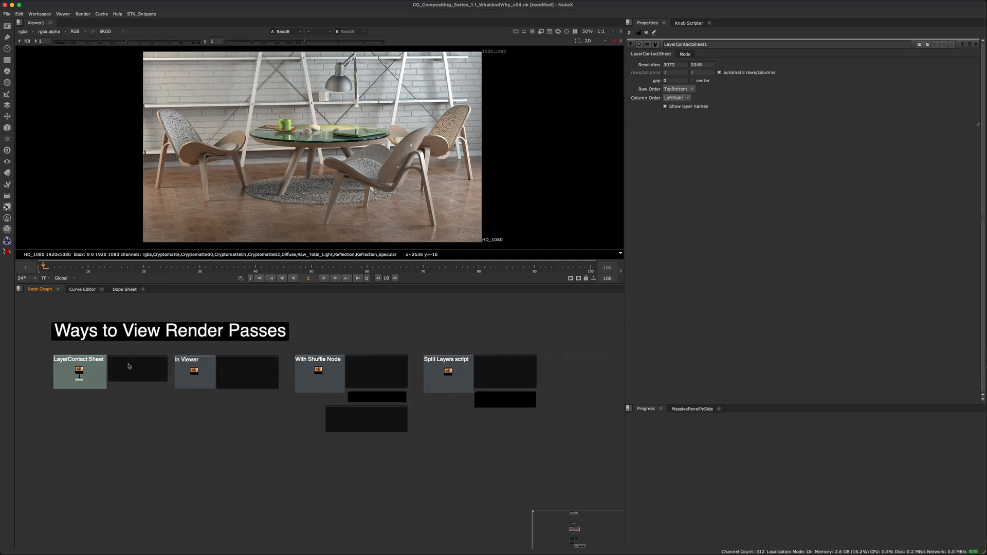
pyautogui.scroll(5, 133, 366)
pyautogui.moveTo(135, 427); pyautogui.dragTo(168, 456, button='middle')
pyautogui.scroll(1, 168, 456)
pyautogui.click(167, 424)
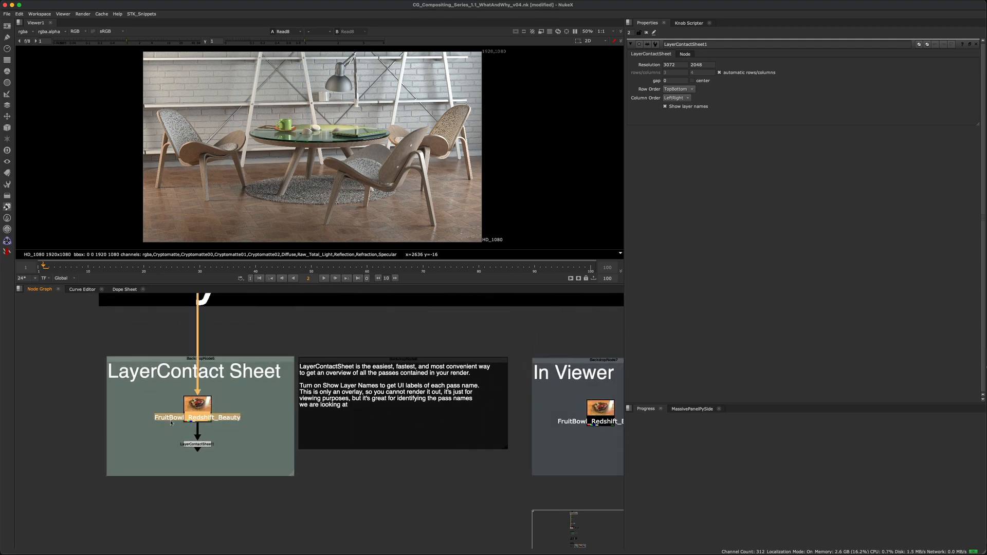
pyautogui.press('1')
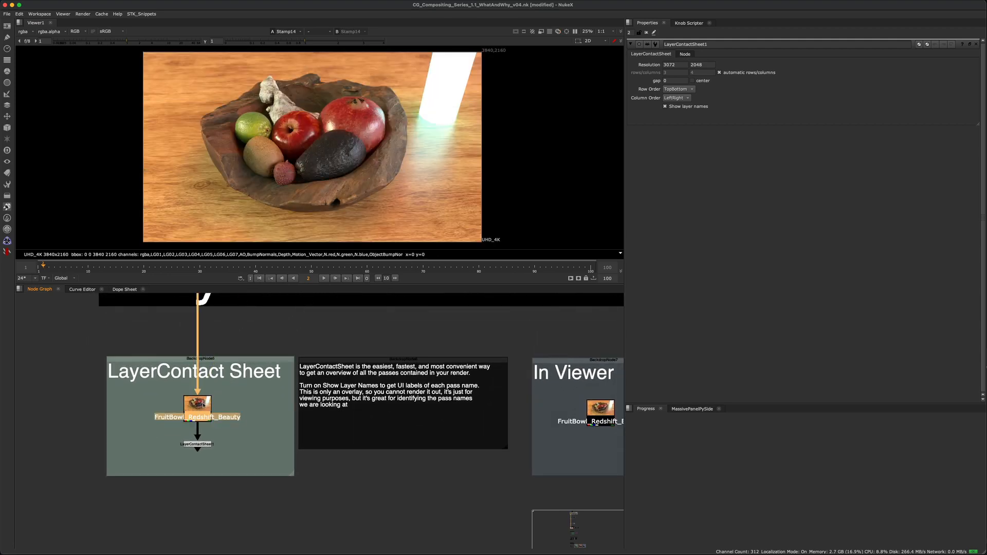
# Delete the LayerContactSheet node below FruitBowl_Redshift_Beauty in the LayerContact Sheet section.
pyautogui.scroll(2, 207, 418)
pyautogui.moveTo(263, 410); pyautogui.dragTo(294, 383, button='middle')
pyautogui.click(278, 384)
pyautogui.moveTo(229, 387)
pyautogui.mouseDown()
pyautogui.moveTo(201, 382)
pyautogui.moveTo(230, 384)
pyautogui.mouseUp()
pyautogui.click(257, 406)
pyautogui.moveTo(257, 406); pyautogui.dragTo(232, 411, button='middle')
pyautogui.scroll(3, 231, 404)
pyautogui.scroll(-5, 241, 403)
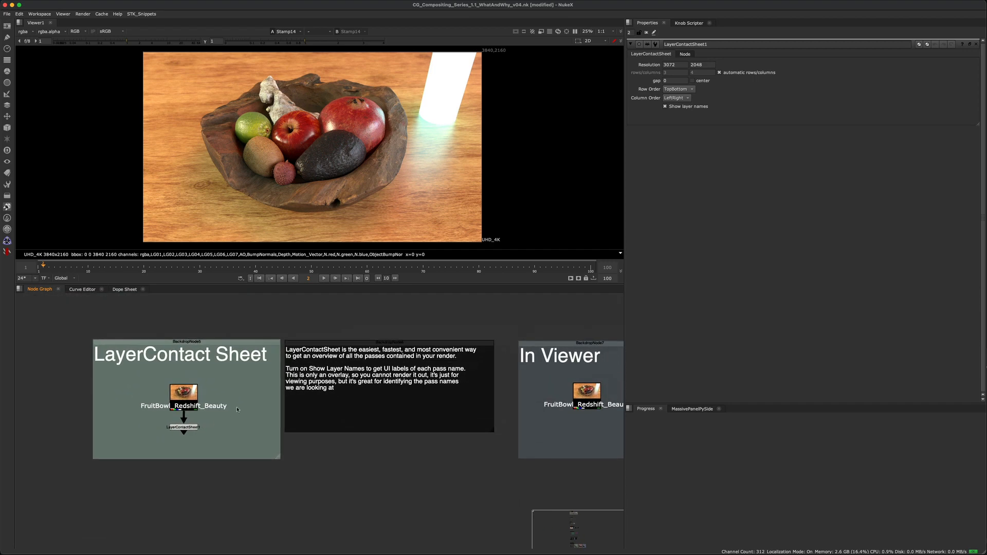
pyautogui.scroll(1, 234, 412)
pyautogui.click(182, 429)
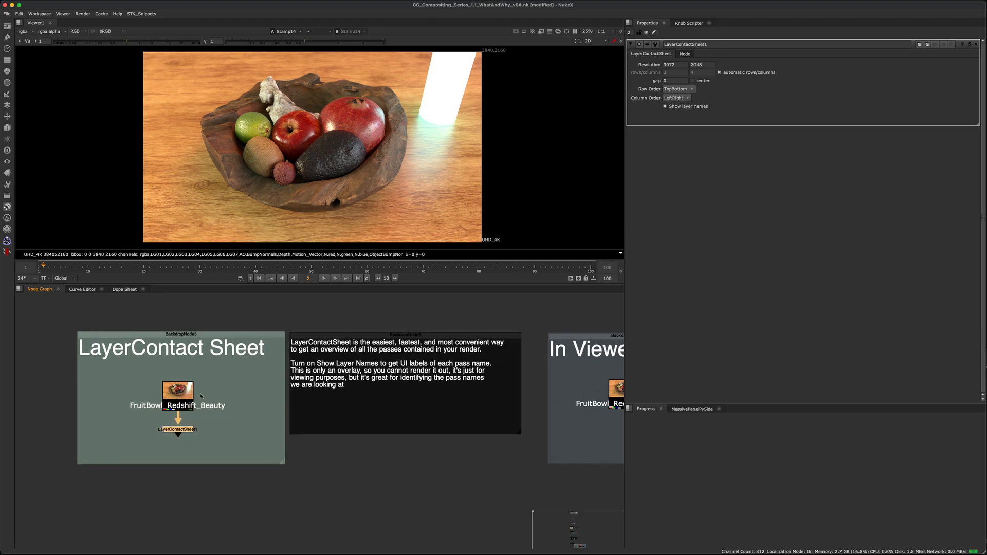
pyautogui.moveTo(178, 444); pyautogui.dragTo(194, 442, button='middle')
pyautogui.press('Delete')
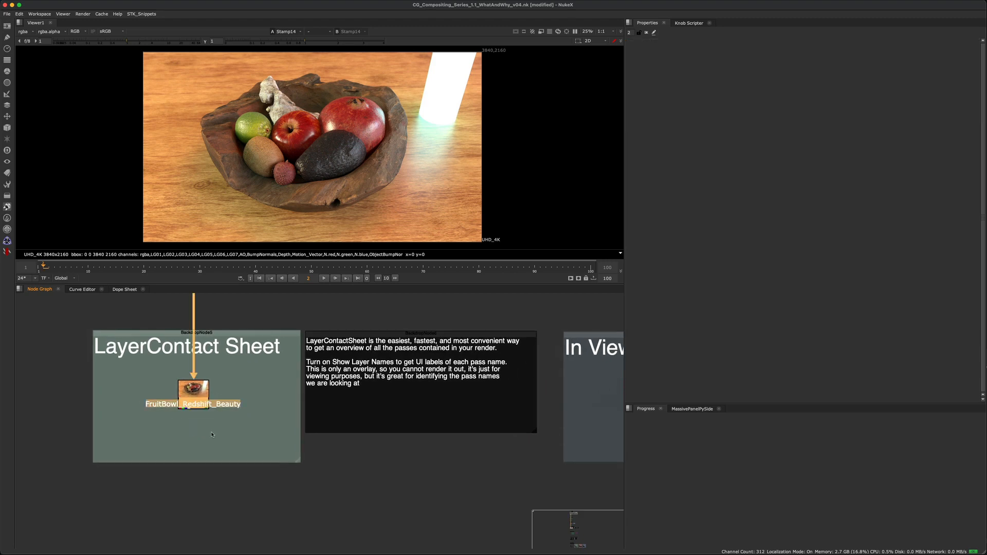
# Add a new LayerContactSheet node below FruitBowl_Redshift_Beauty and view its output.
pyautogui.press('Tab')
pyautogui.write('layer')
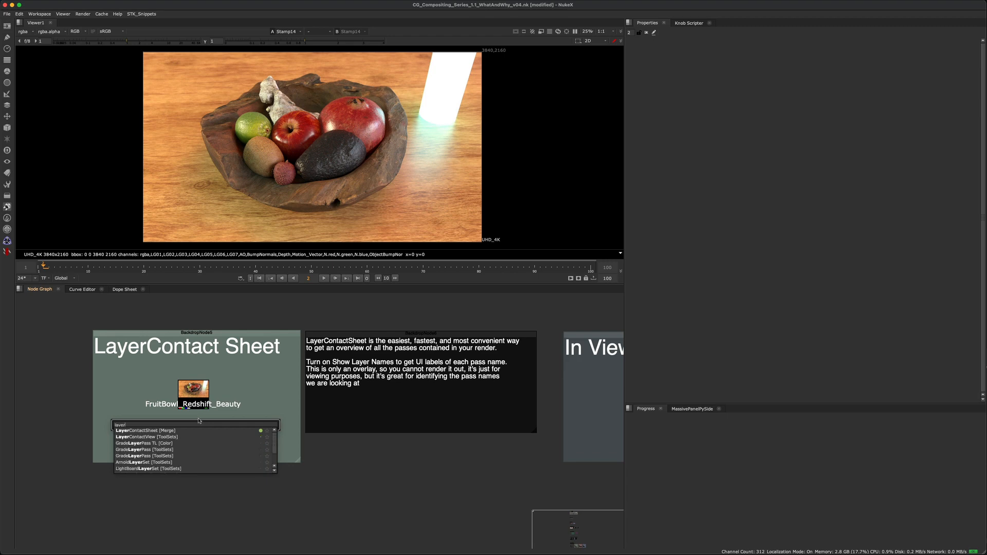
pyautogui.click(155, 431)
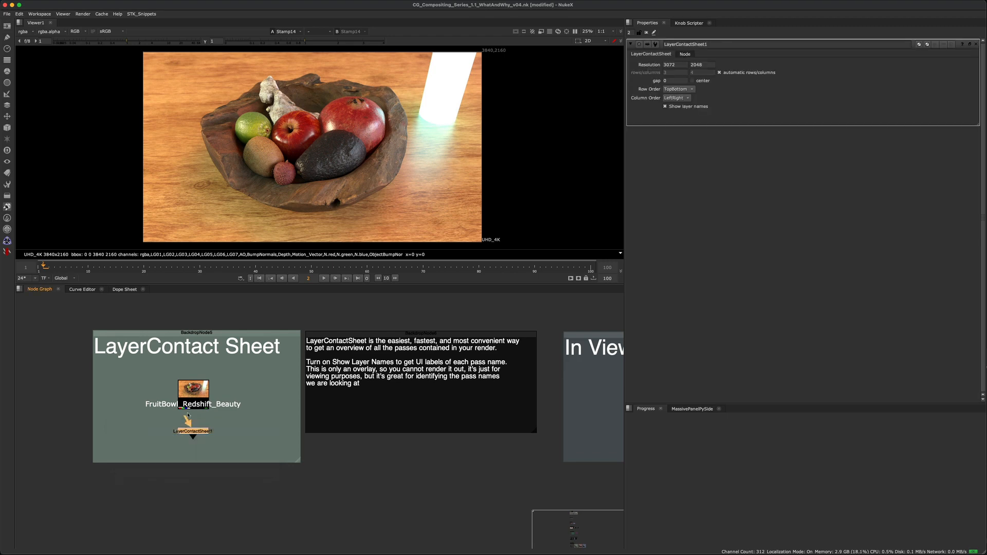
pyautogui.press('1')
# Switch the contact sheet's Show layer names option off and back on to compare the labels.
pyautogui.scroll(2, 186, 420)
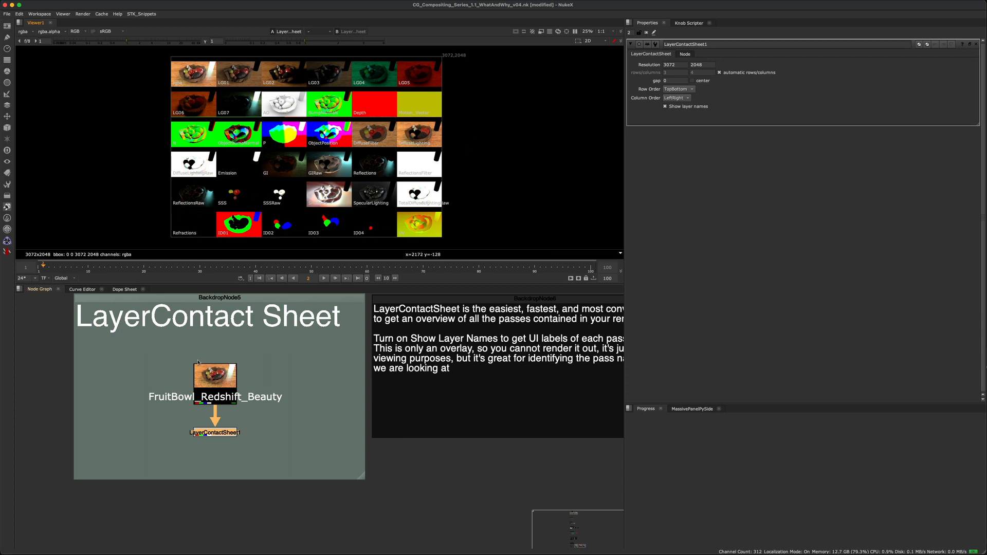
pyautogui.moveTo(201, 383); pyautogui.dragTo(209, 374, button='middle')
pyautogui.scroll(2, 209, 374)
pyautogui.click(251, 380)
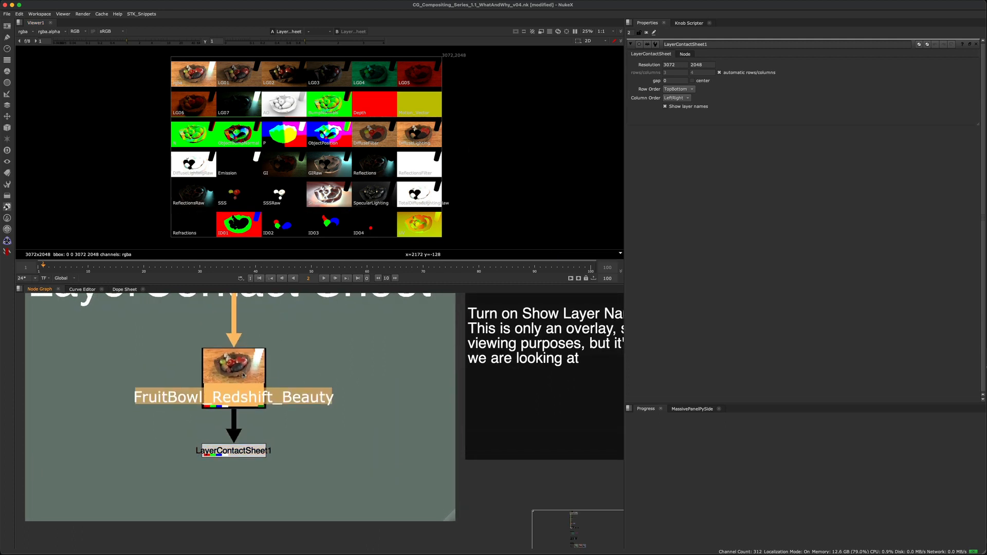
pyautogui.moveTo(251, 380); pyautogui.dragTo(250, 378)
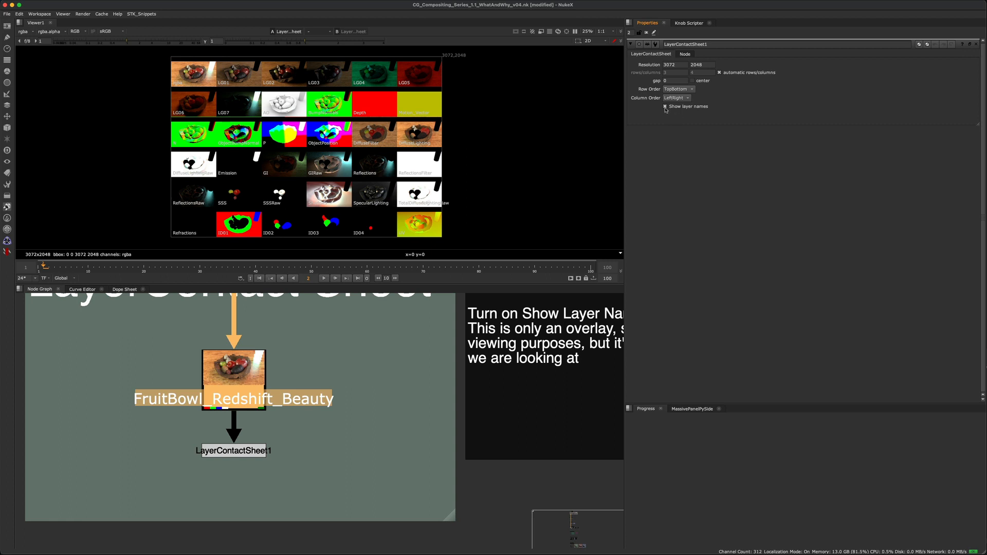
pyautogui.click(666, 106)
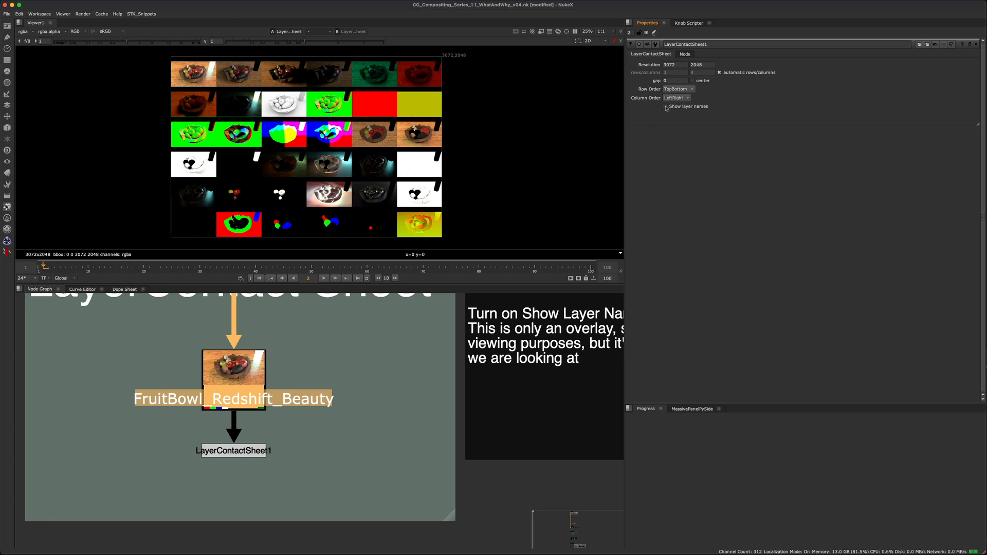
# Examine the labelled render passes of the fruit bowl in the contact sheet up close and as a whole.
pyautogui.scroll(4, 381, 120)
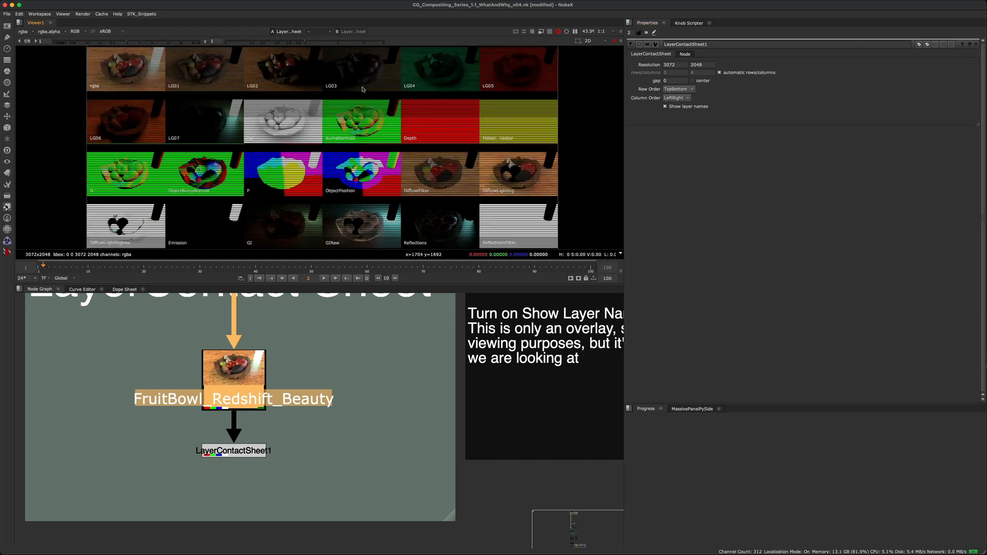
pyautogui.scroll(-4, 437, 152)
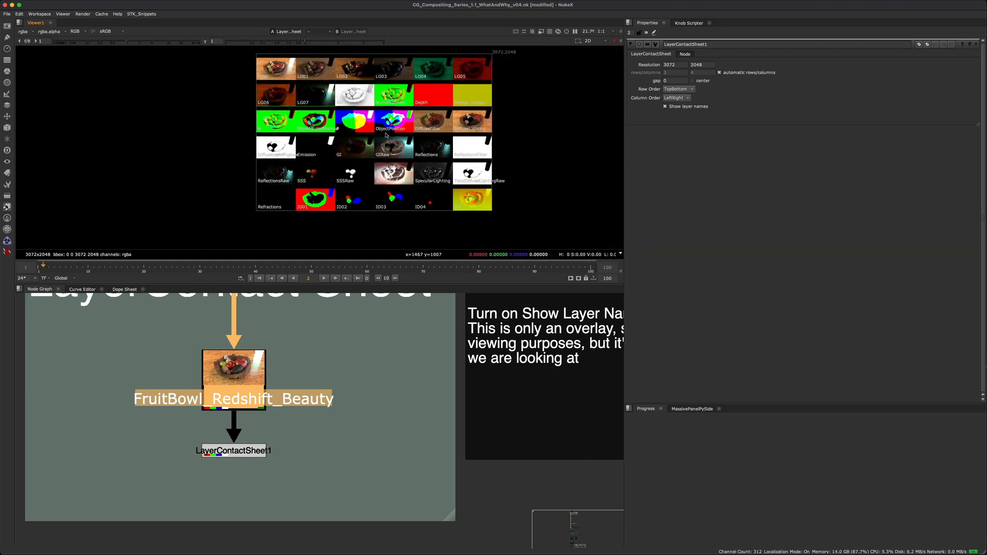
pyautogui.moveTo(403, 156); pyautogui.dragTo(395, 152, button='middle')
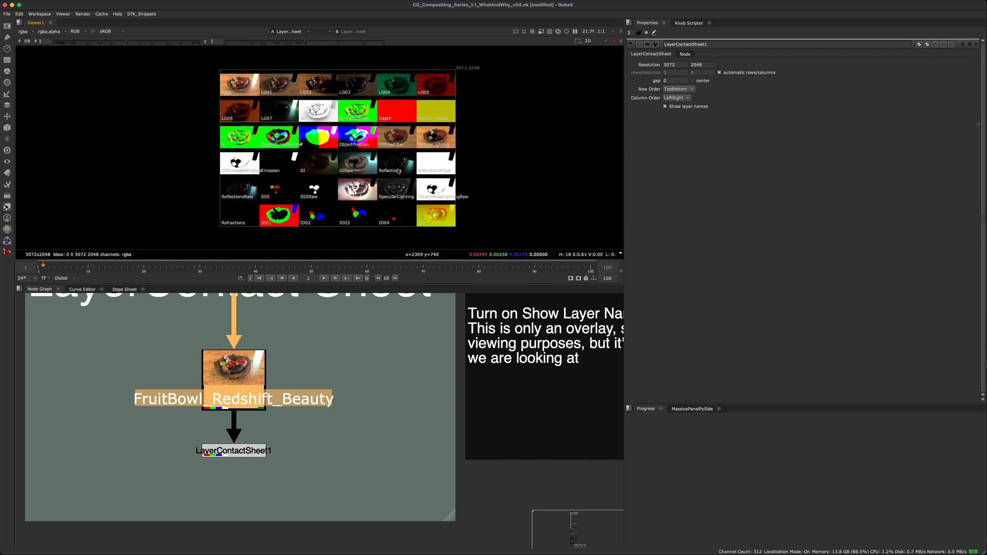
pyautogui.scroll(2, 376, 149)
pyautogui.scroll(-2, 374, 150)
pyautogui.scroll(1, 373, 151)
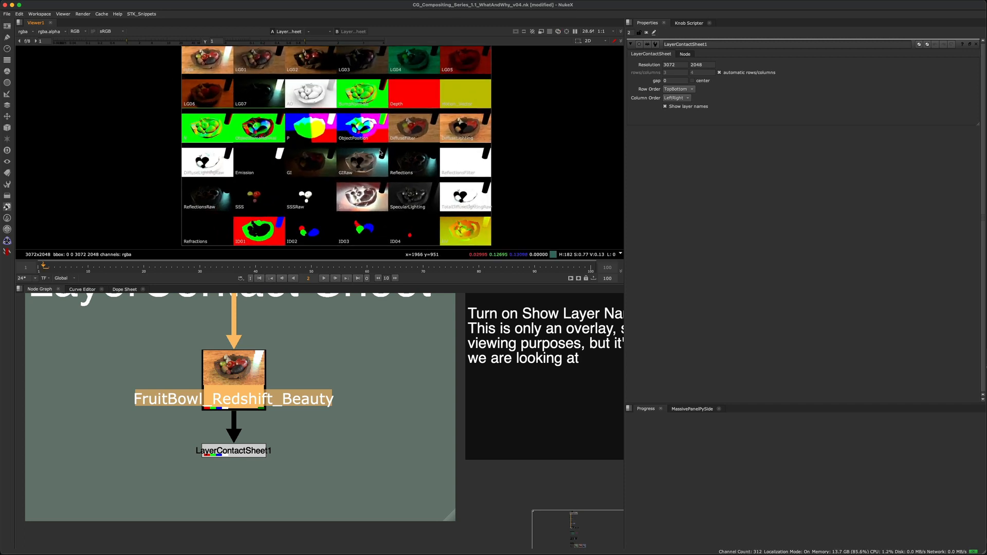
pyautogui.hscroll(1, 372, 145)
pyautogui.moveTo(359, 148); pyautogui.dragTo(337, 147, button='middle')
pyautogui.scroll(2, 337, 148)
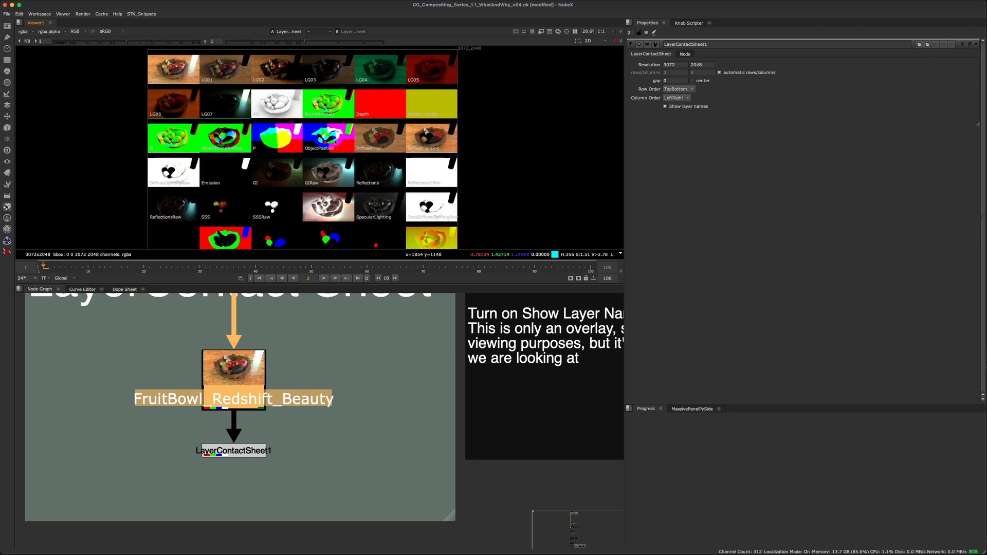
# Toggle the viewer overlay off and on repeatedly to compare the contact sheet with and without layer names.
pyautogui.press('q')
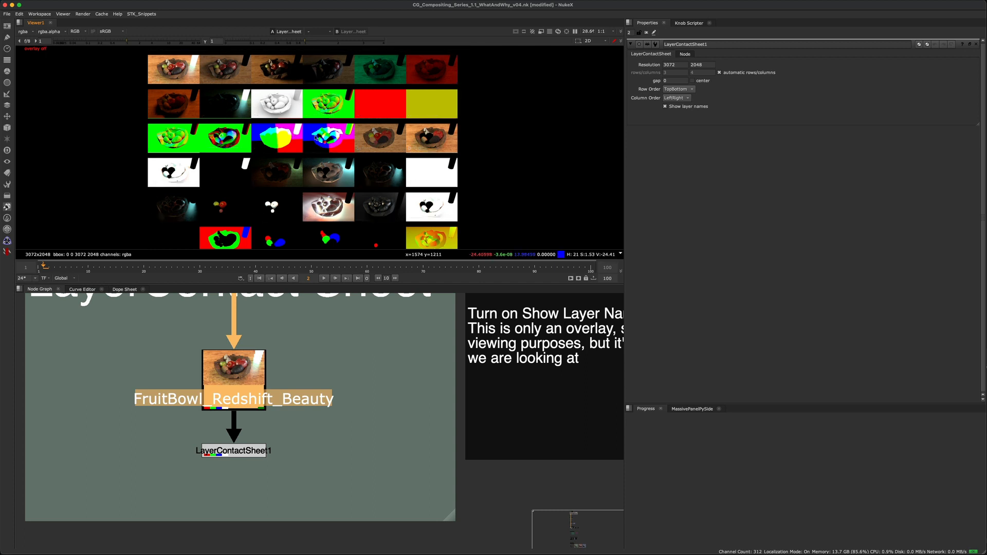
pyautogui.scroll(-2, 361, 141)
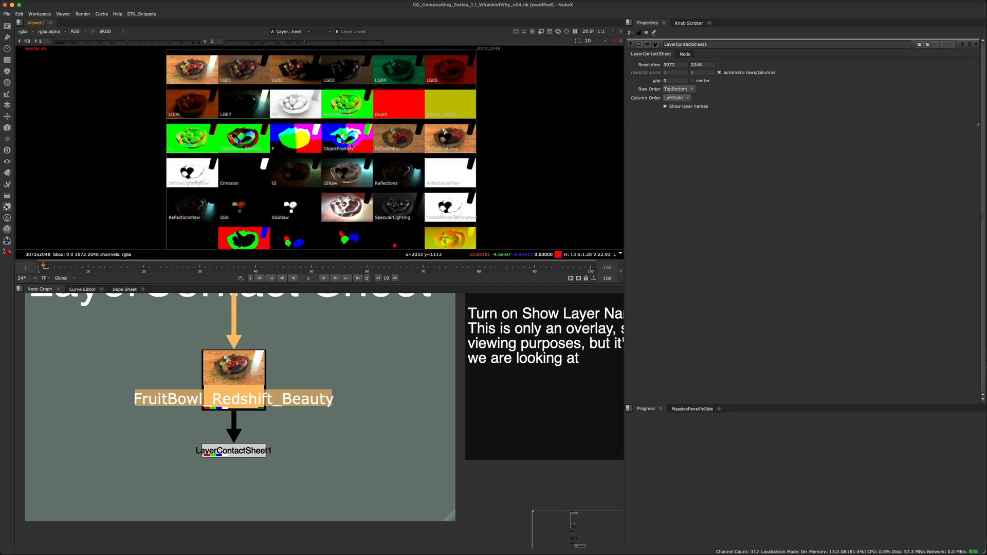
pyautogui.scroll(-4, 350, 161)
pyautogui.scroll(5, 347, 173)
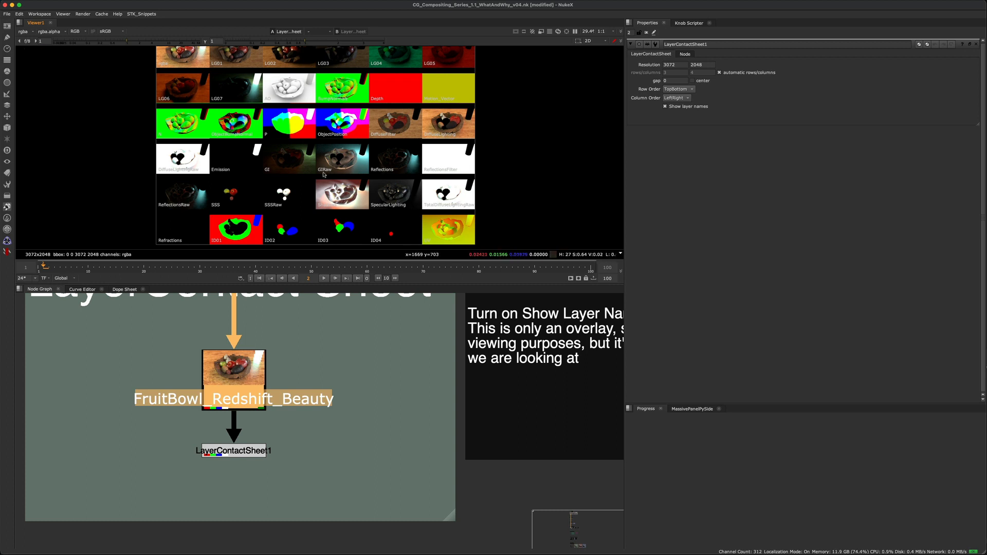
pyautogui.scroll(-4, 344, 173)
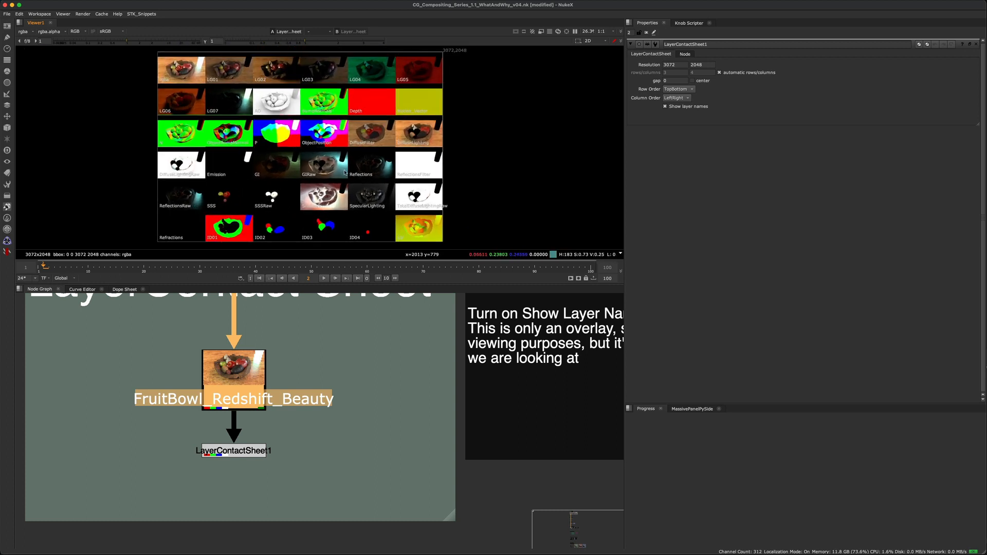
pyautogui.moveTo(351, 174); pyautogui.dragTo(344, 166, button='middle')
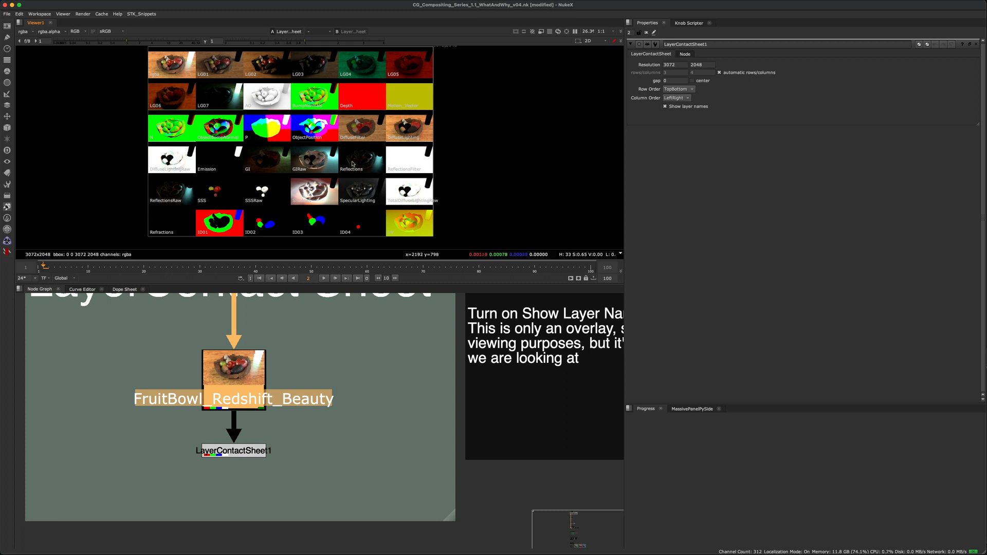
pyautogui.moveTo(348, 160); pyautogui.dragTo(340, 167, button='middle')
pyautogui.press('q')
pyautogui.press('q')
pyautogui.press('q')
pyautogui.press('q')
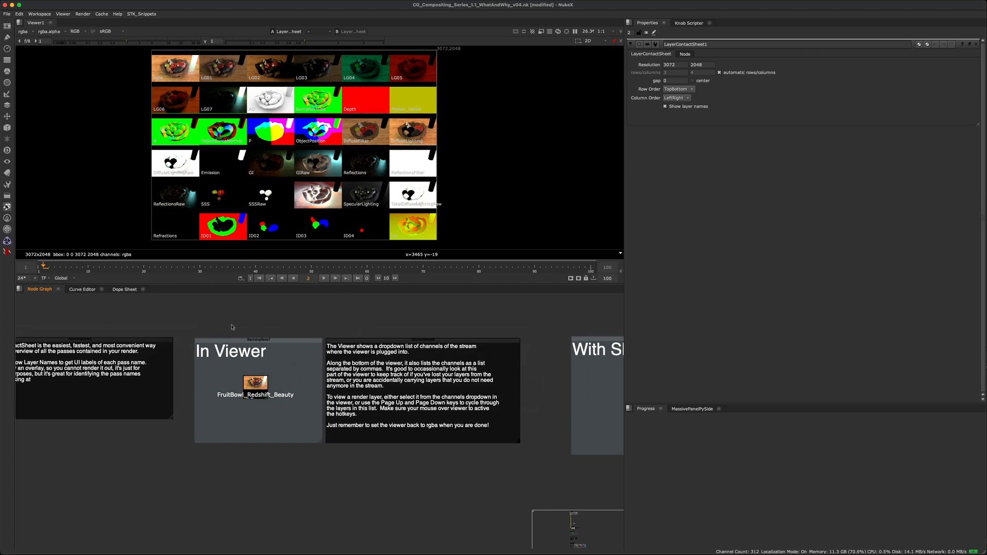
# View the FruitBowl_Redshift_Beauty render of the In Viewer section and display its DiffuseFilter layer.
pyautogui.click(240, 377)
pyautogui.press('1')
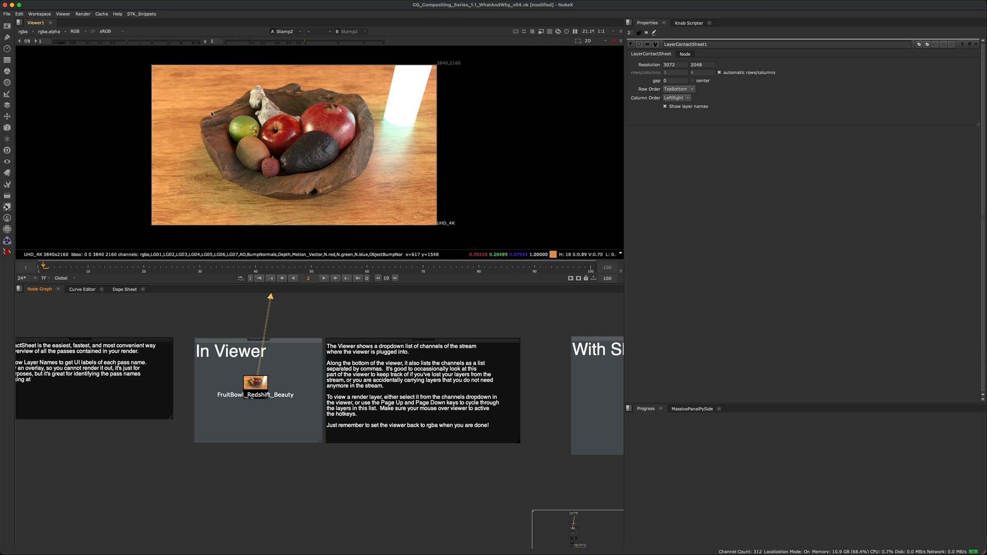
pyautogui.click(29, 33)
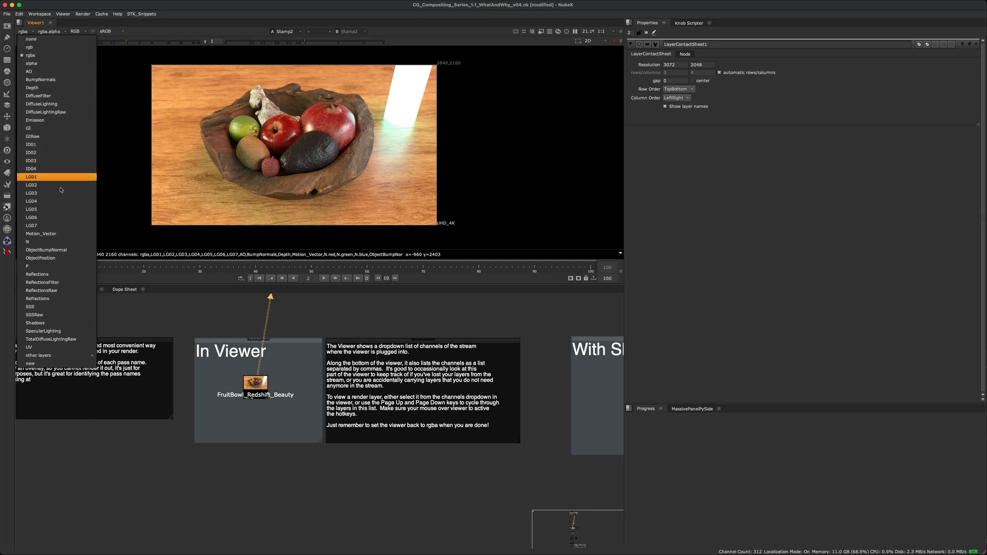
pyautogui.moveTo(51, 355)
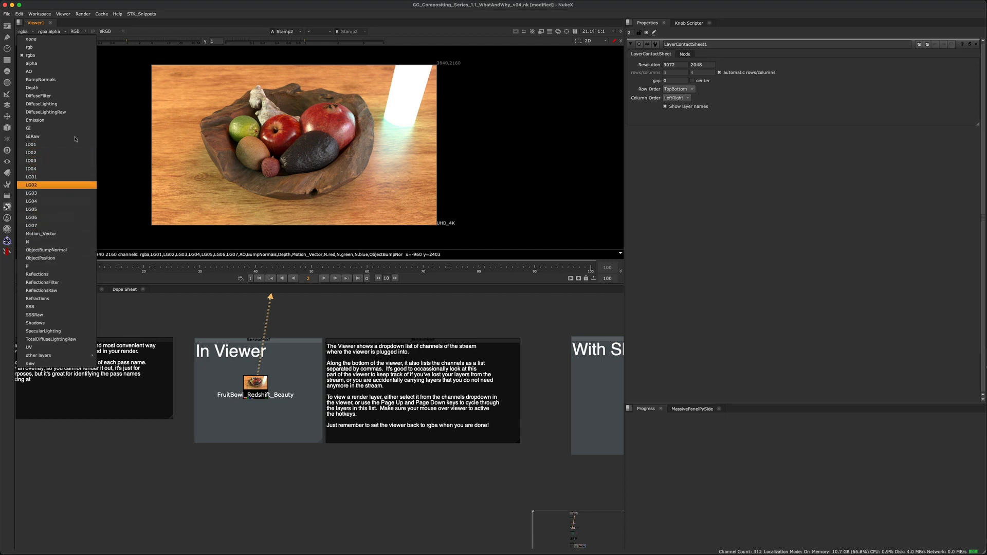
pyautogui.click(48, 96)
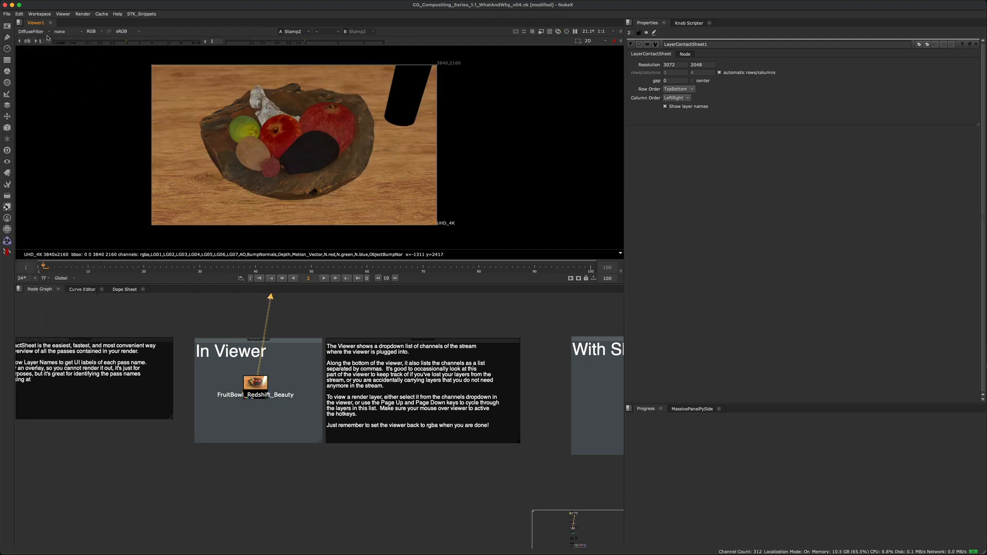
# Display the ID01 layer of the fruit bowl render in the viewer, followed by the LG06 layer.
pyautogui.click(48, 37)
pyautogui.click(48, 146)
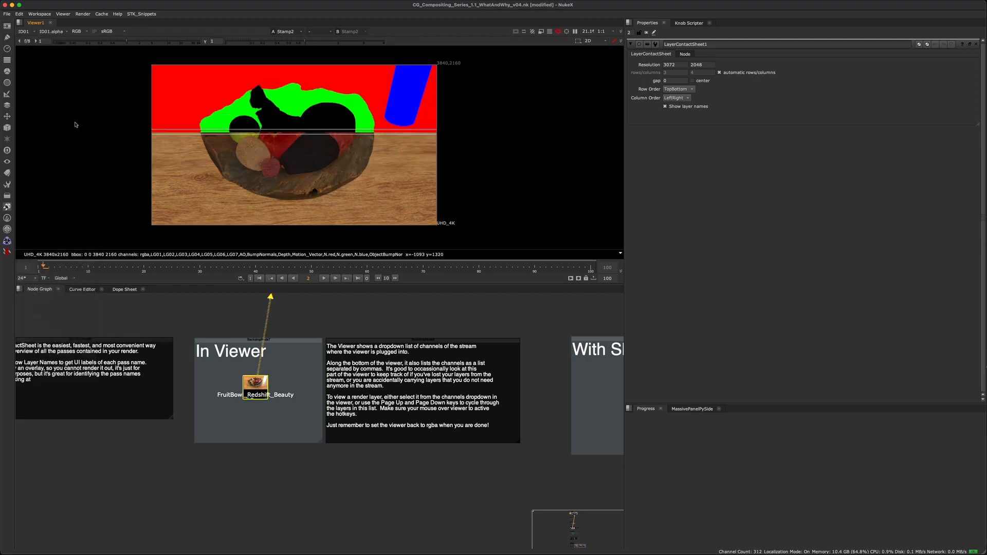
pyautogui.click(23, 31)
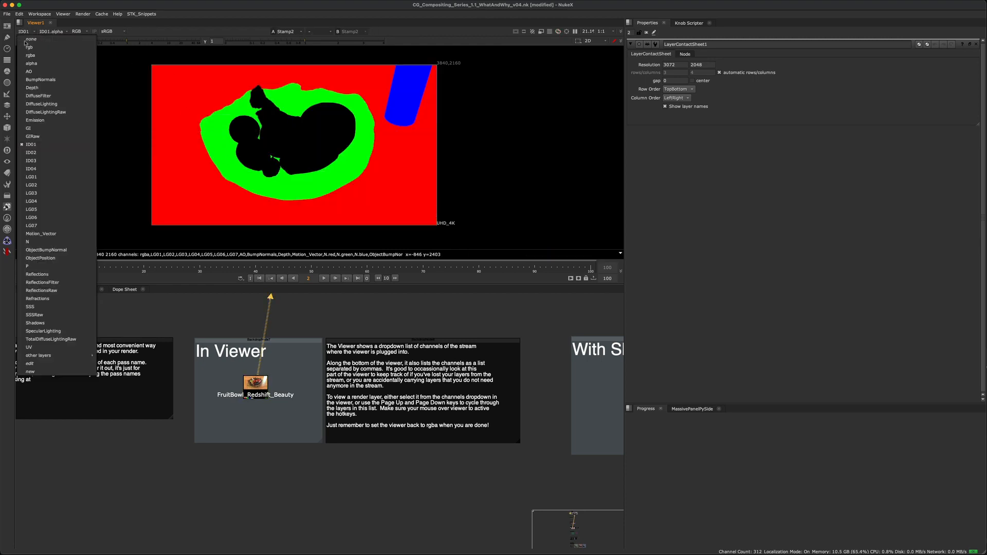
pyautogui.click(49, 216)
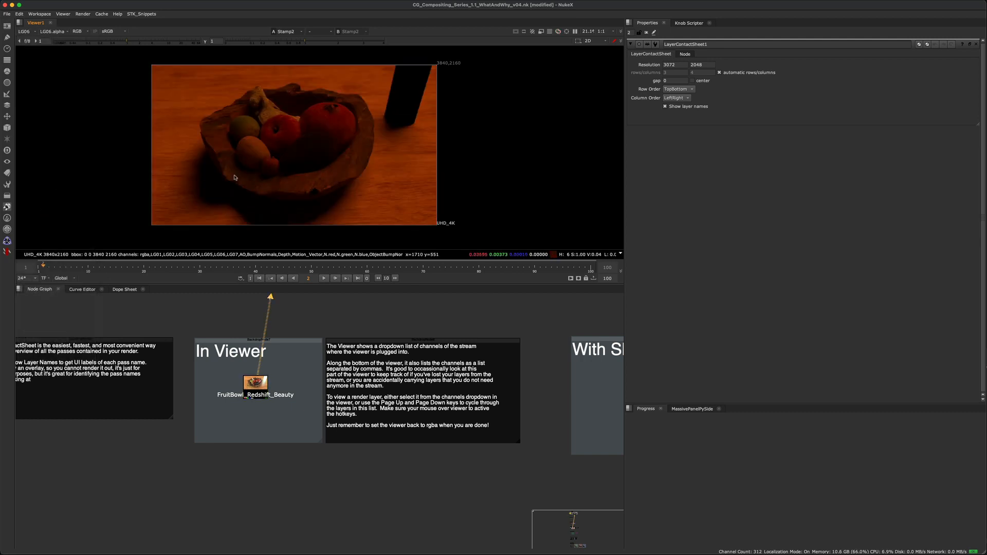
# Set the viewer's displayed layer back to rgba.
pyautogui.click(23, 31)
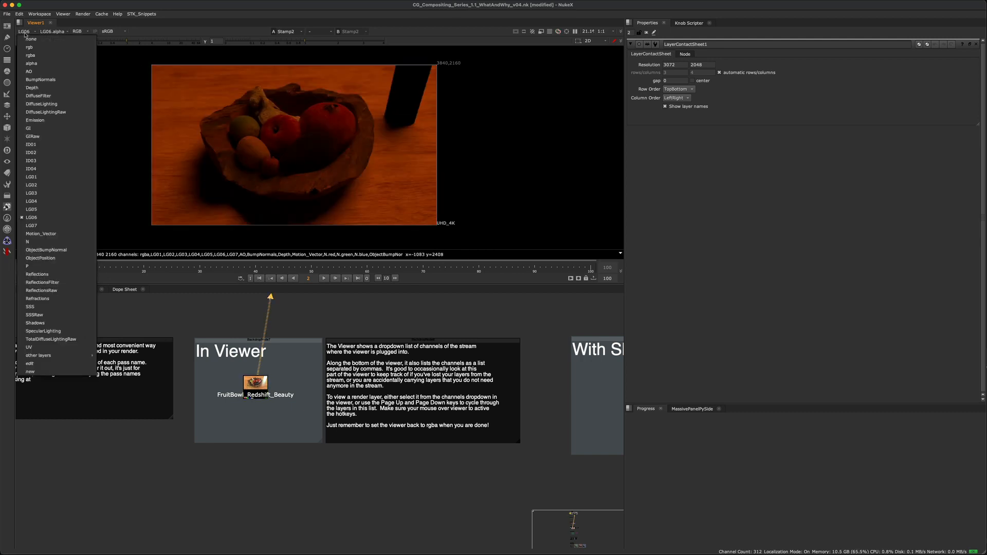
pyautogui.click(38, 55)
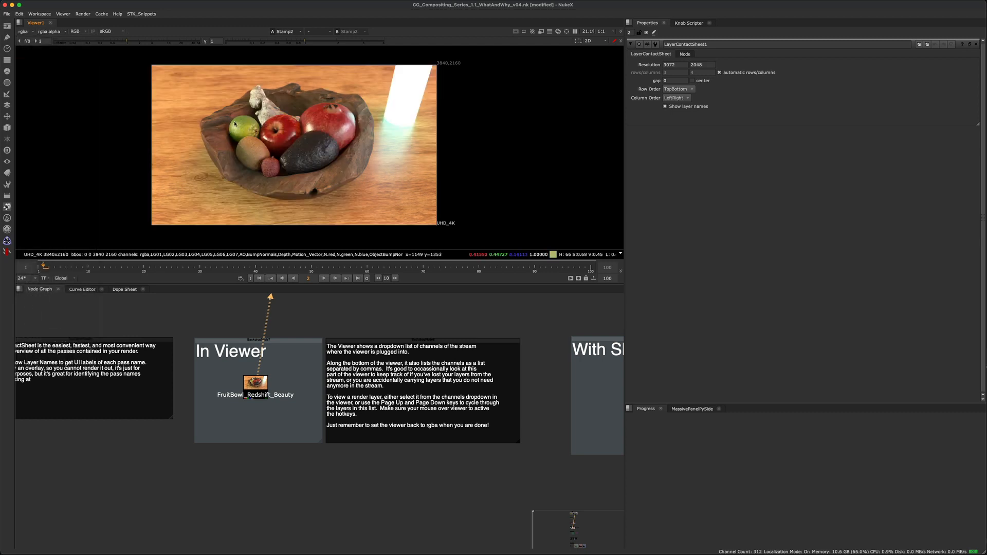
pyautogui.click(27, 35)
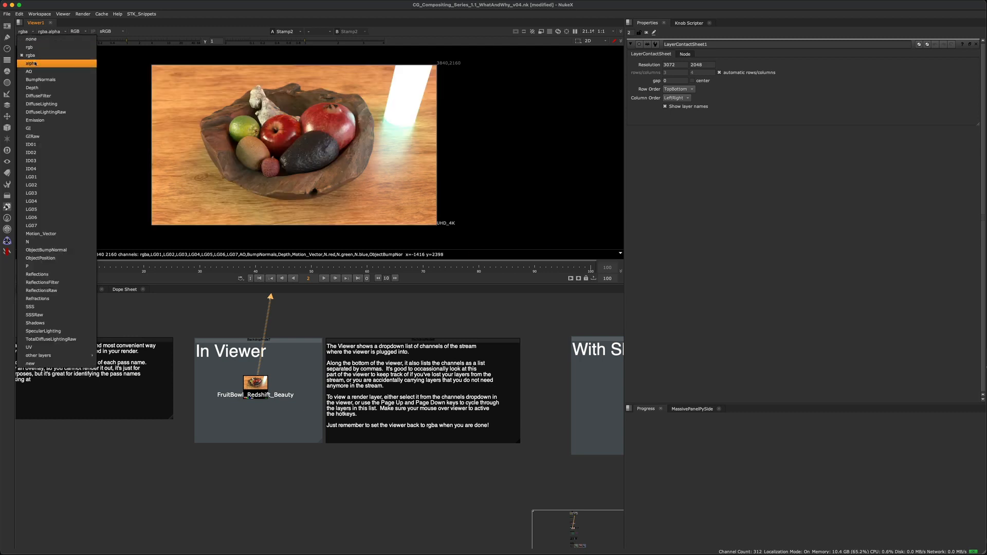
pyautogui.click(88, 64)
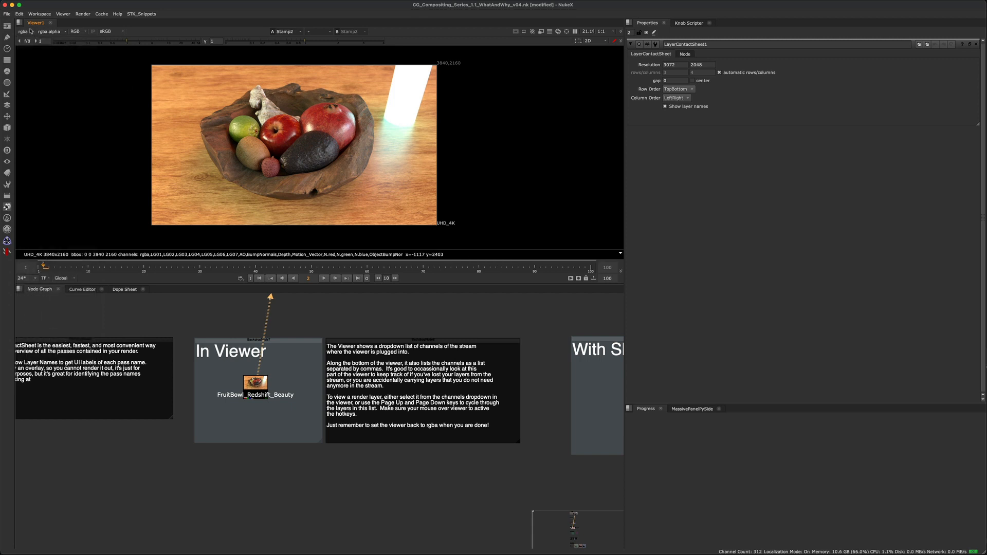
pyautogui.moveTo(312, 149); pyautogui.dragTo(310, 150, button='middle')
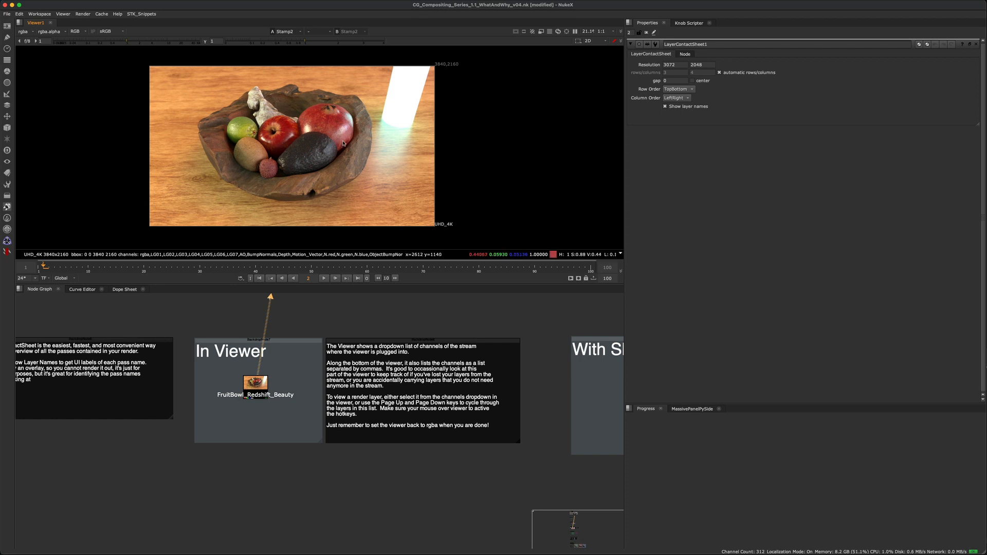
# Cycle the viewer forward through the fruit bowl render's layers, from alpha through to ID04.
pyautogui.press('pagedown')
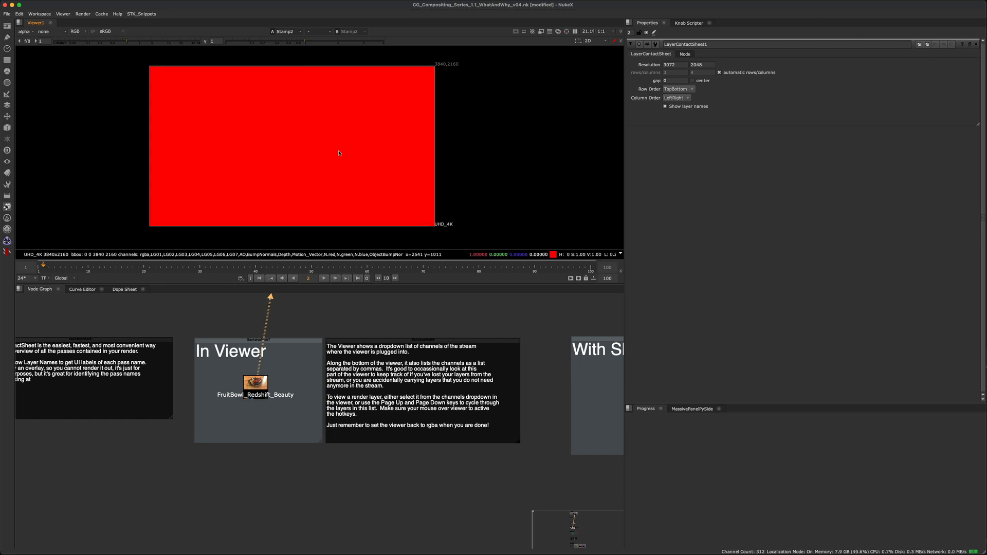
pyautogui.press('pagedown')
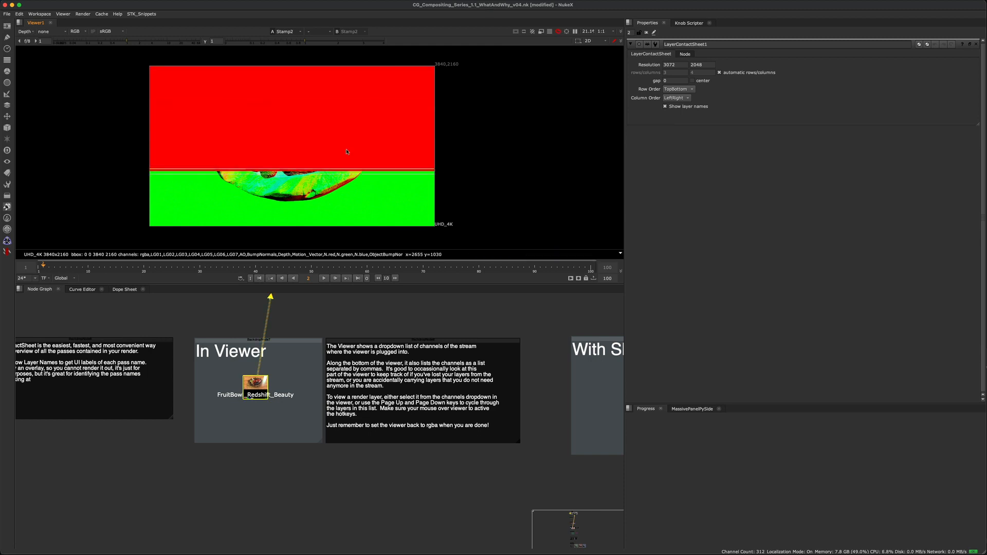
pyautogui.press('pagedown')
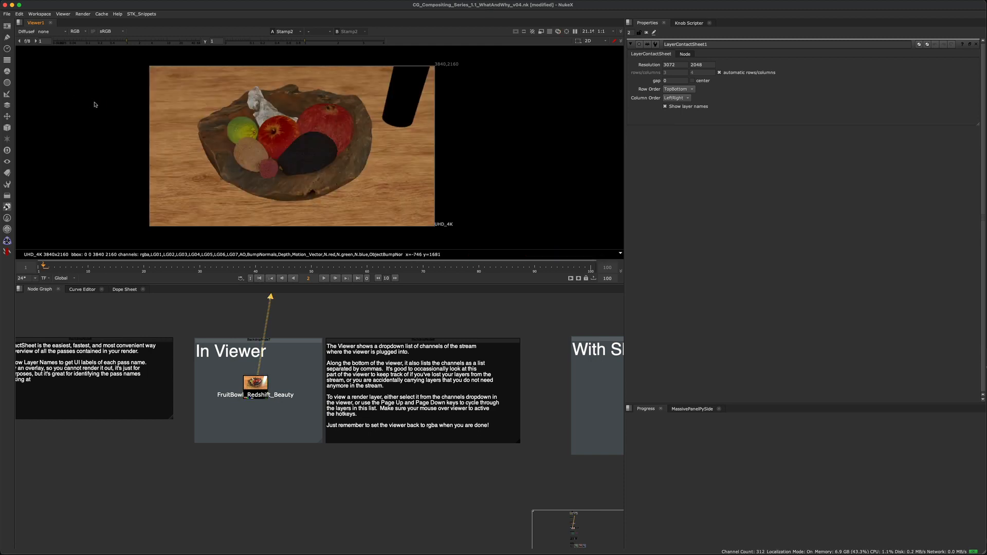
pyautogui.press('pagedown')
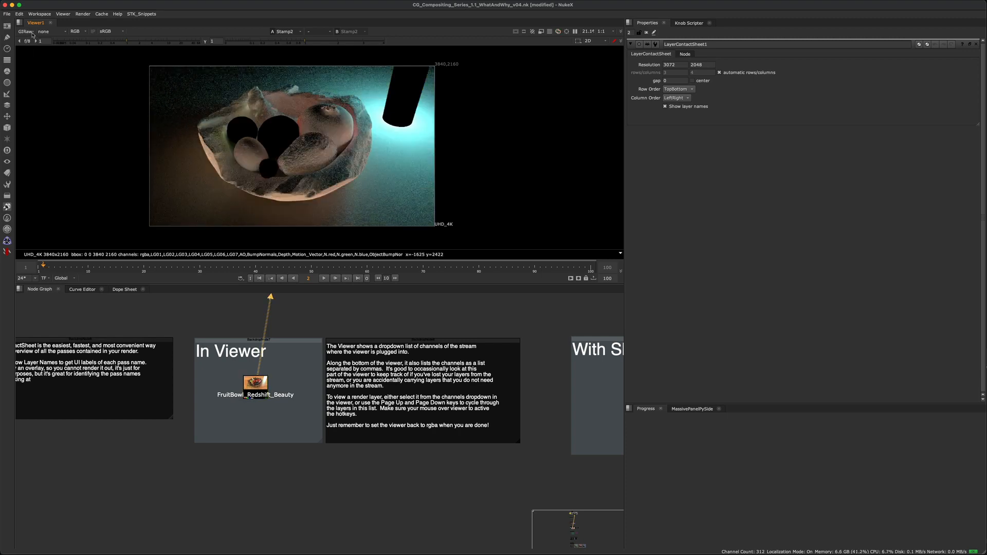
pyautogui.press('pagedown')
pyautogui.press('pagedown')
pyautogui.press('pagedown')
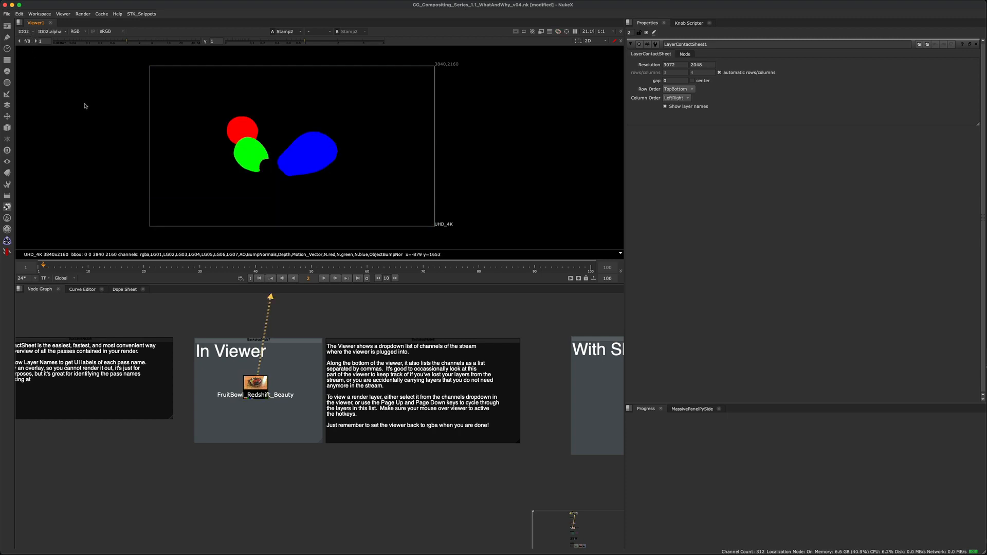
pyautogui.press('pagedown')
pyautogui.press('pagedown')
pyautogui.press('pagedown')
pyautogui.press('pagedown')
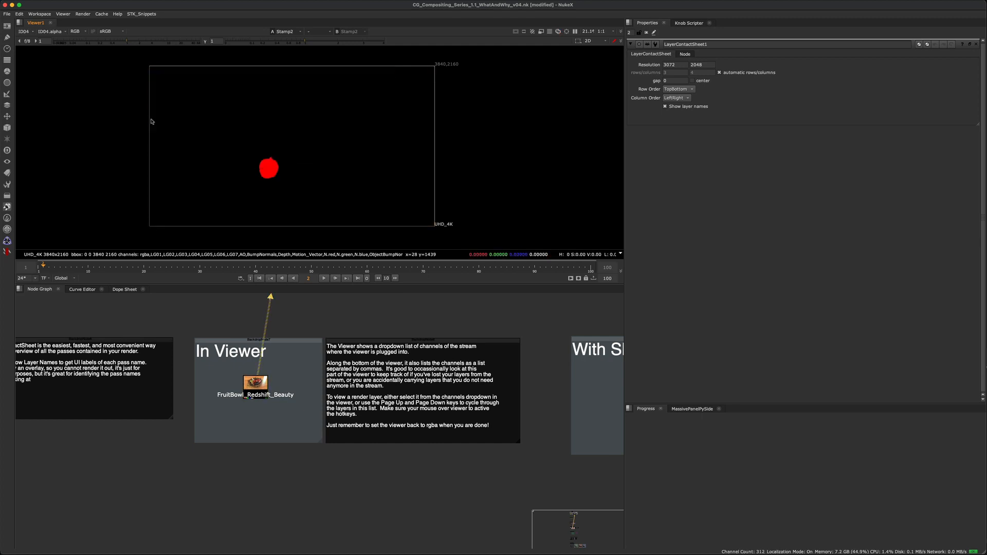
# Cycle the viewer back and forth through the neighbouring ID and LG layers, finishing on LG05.
pyautogui.press('pagedown')
pyautogui.press('pageup')
pyautogui.press('pageup')
pyautogui.press('pageup')
pyautogui.press('pageup')
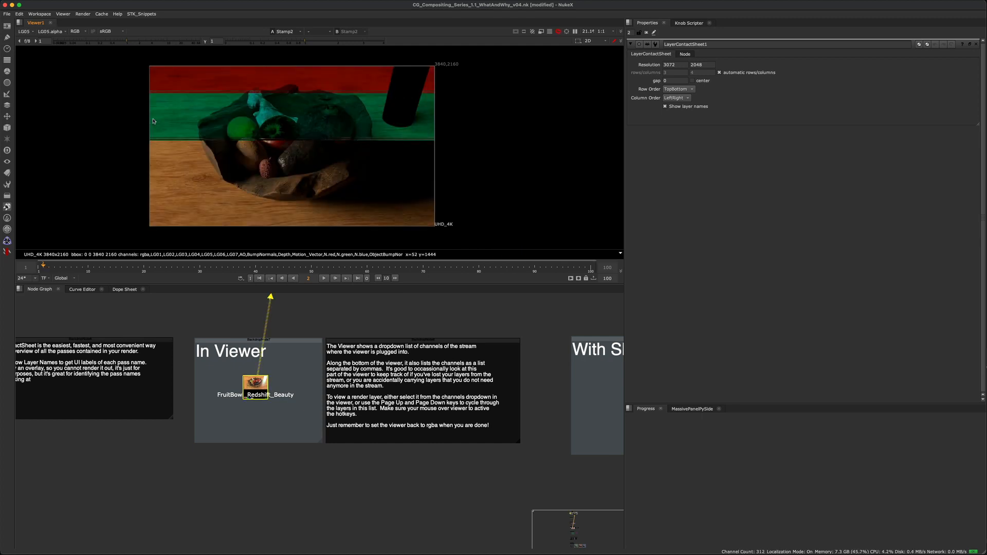
pyautogui.press('pagedown')
pyautogui.press('pagedown')
pyautogui.press('pagedown')
pyautogui.press('pagedown')
pyautogui.press('pagedown')
pyautogui.press('pagedown')
pyautogui.press('pagedown')
pyautogui.press('pagedown')
pyautogui.press('pagedown')
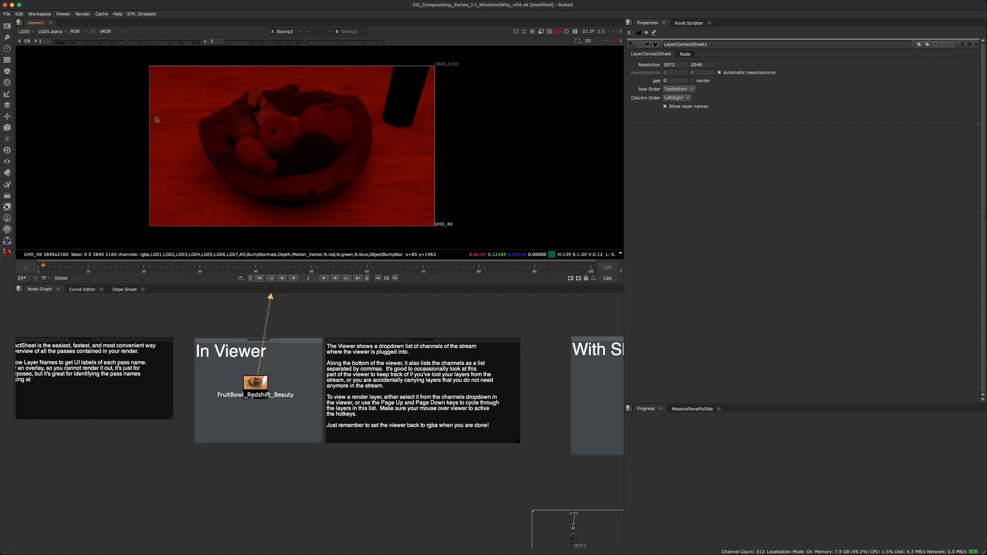
pyautogui.press('pageup')
pyautogui.press('pageup')
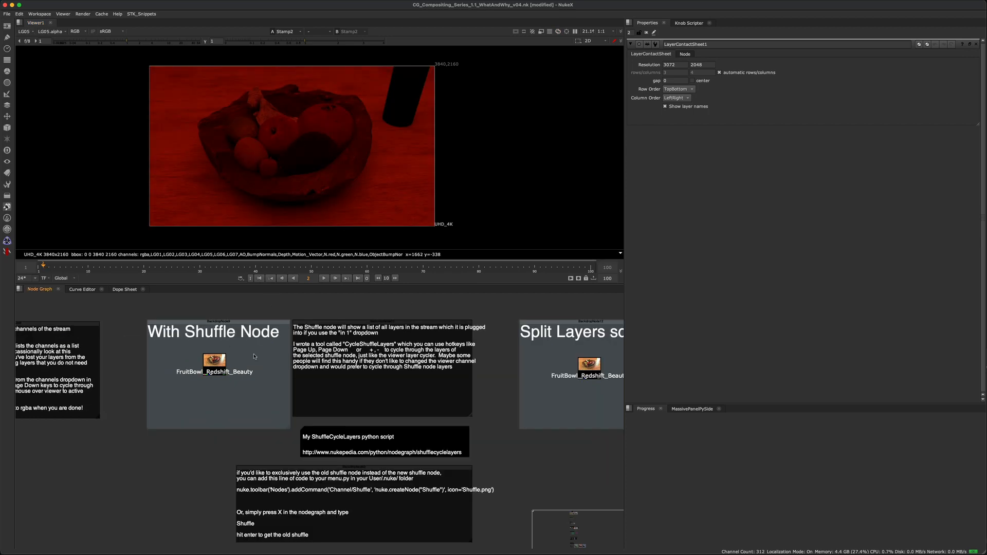
# View the FruitBowl_Redshift_Beauty render of the With Shuffle Node section in the viewer.
pyautogui.moveTo(230, 368); pyautogui.dragTo(219, 359, button='middle')
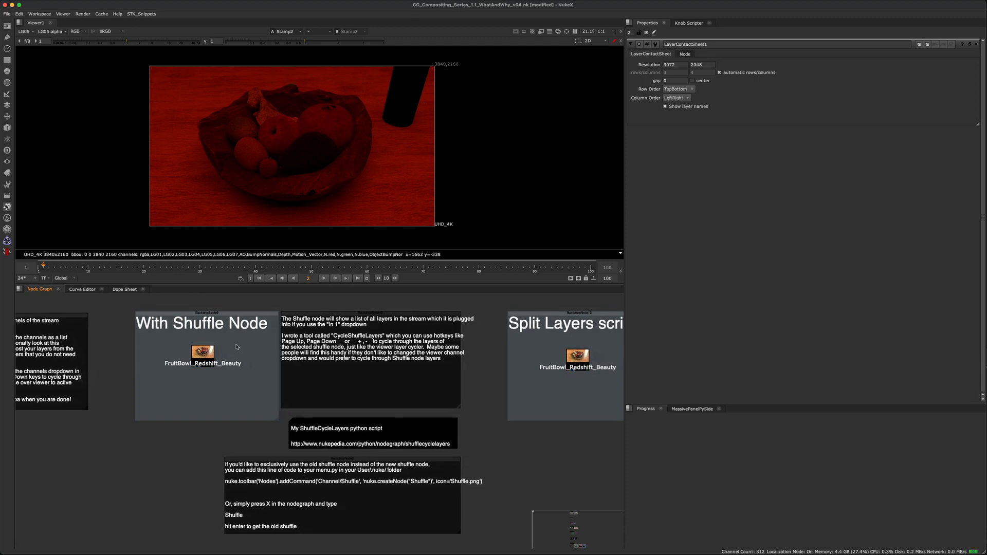
pyautogui.scroll(2, 204, 353)
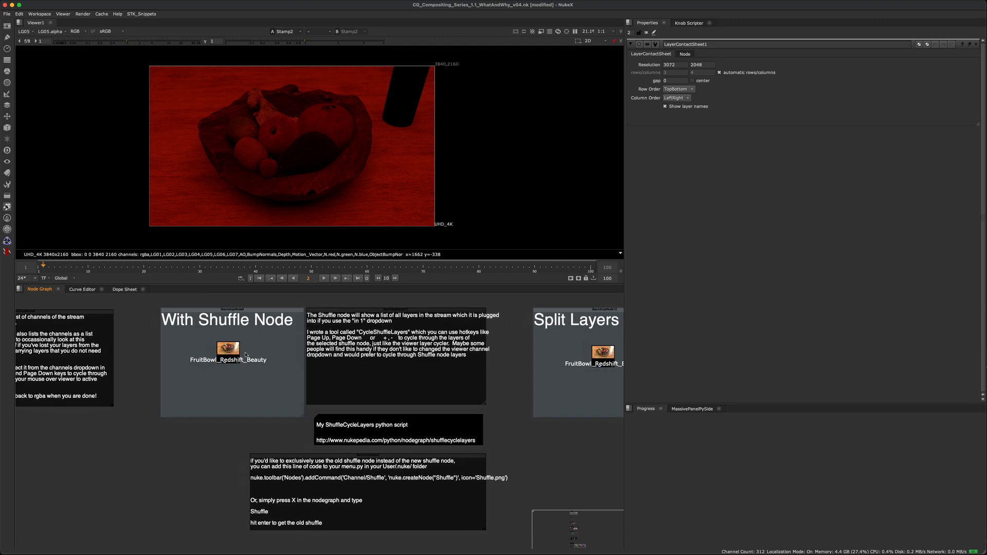
pyautogui.moveTo(261, 334); pyautogui.dragTo(166, 403)
pyautogui.press('1')
pyautogui.moveTo(226, 370)
pyautogui.mouseDown(button='middle')
pyautogui.moveTo(192, 368)
pyautogui.moveTo(222, 359)
pyautogui.mouseUp(button='middle')
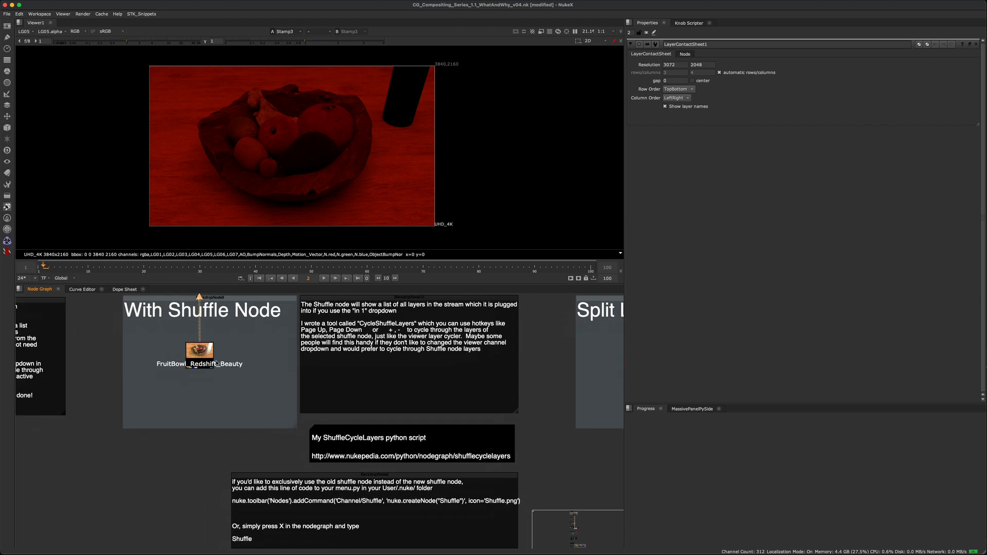
# Add an unconnected Shuffle node below the FruitBowl_Redshift_Beauty render and close the LayerContactSheet1 properties.
pyautogui.click(203, 398)
pyautogui.press('h')
pyautogui.scroll(4, 207, 394)
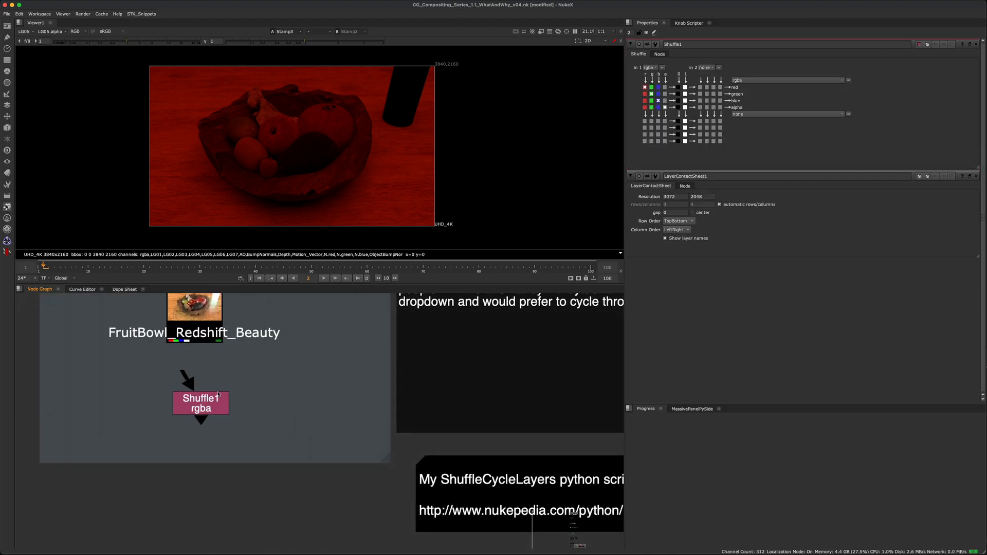
pyautogui.moveTo(199, 401); pyautogui.dragTo(195, 399)
pyautogui.moveTo(193, 394); pyautogui.dragTo(188, 395, button='middle')
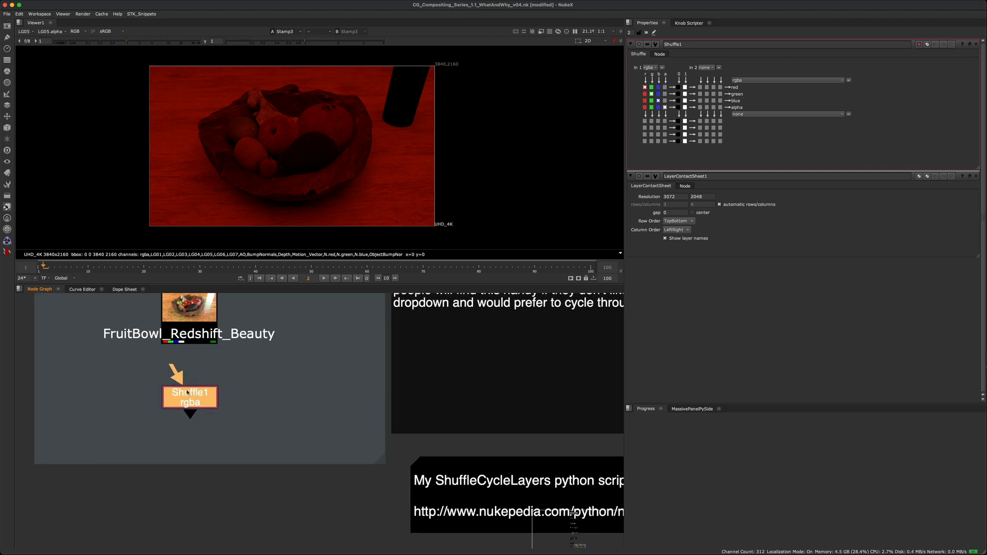
pyautogui.scroll(-2, 224, 378)
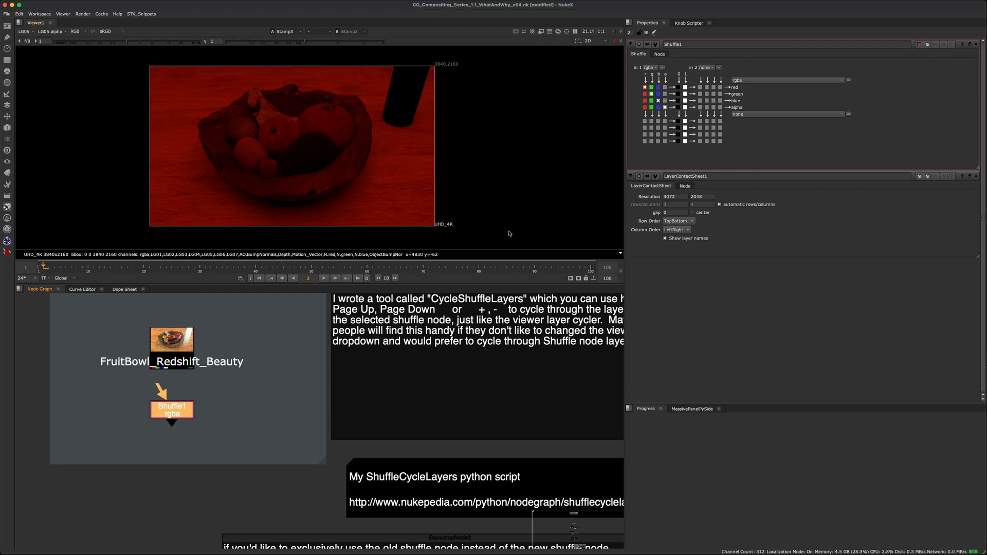
pyautogui.moveTo(170, 409); pyautogui.dragTo(165, 401)
pyautogui.moveTo(160, 407); pyautogui.dragTo(145, 404, button='middle')
pyautogui.moveTo(157, 412); pyautogui.dragTo(156, 414)
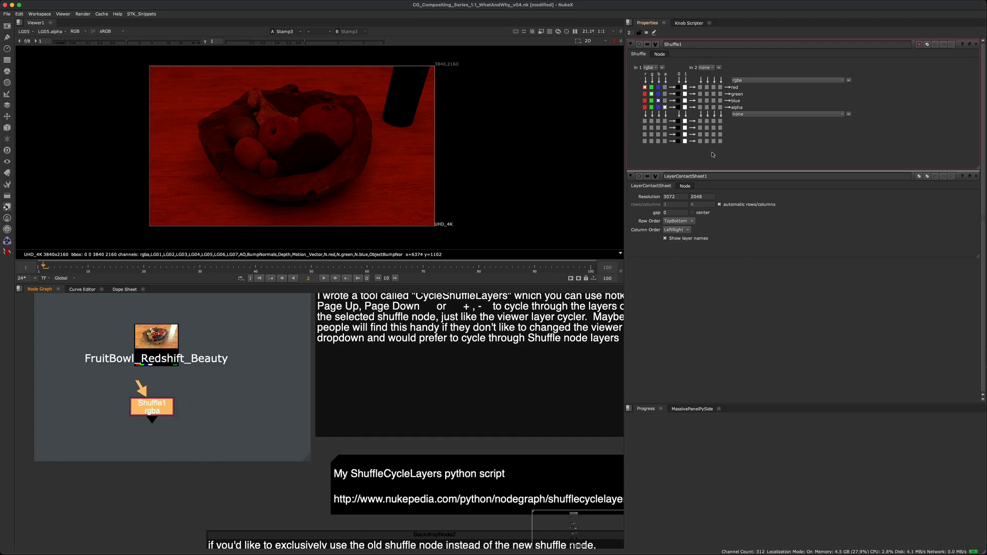
pyautogui.click(975, 177)
pyautogui.moveTo(162, 408); pyautogui.dragTo(177, 418)
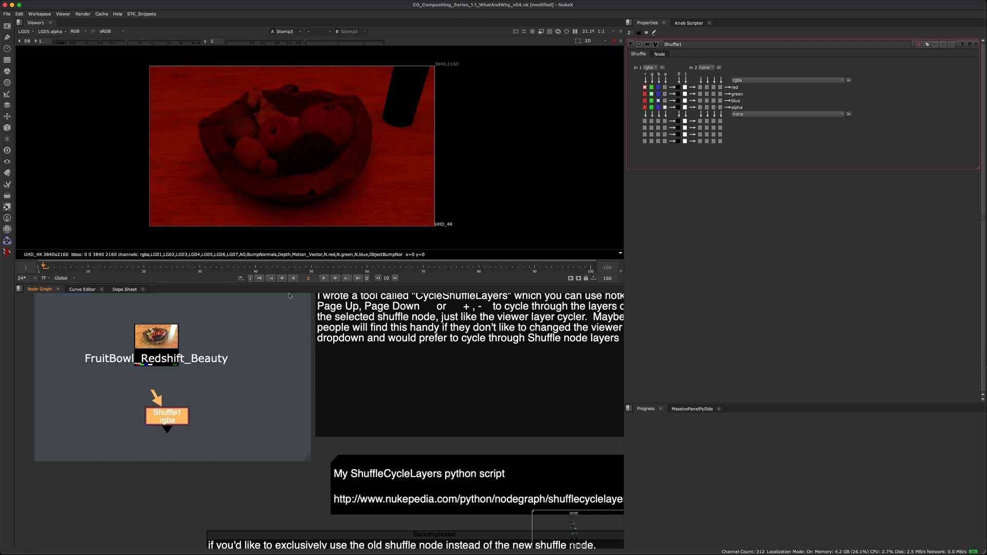
# Check the other layers offered for the unconnected Shuffle's in 1, and connect its input to FruitBowl_Redshift_Beauty.
pyautogui.click(651, 69)
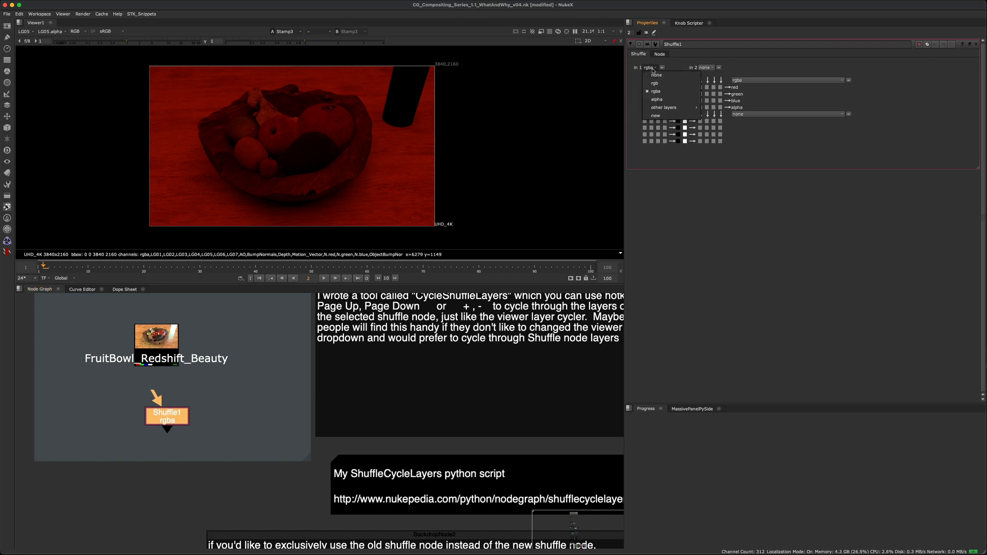
pyautogui.moveTo(666, 109)
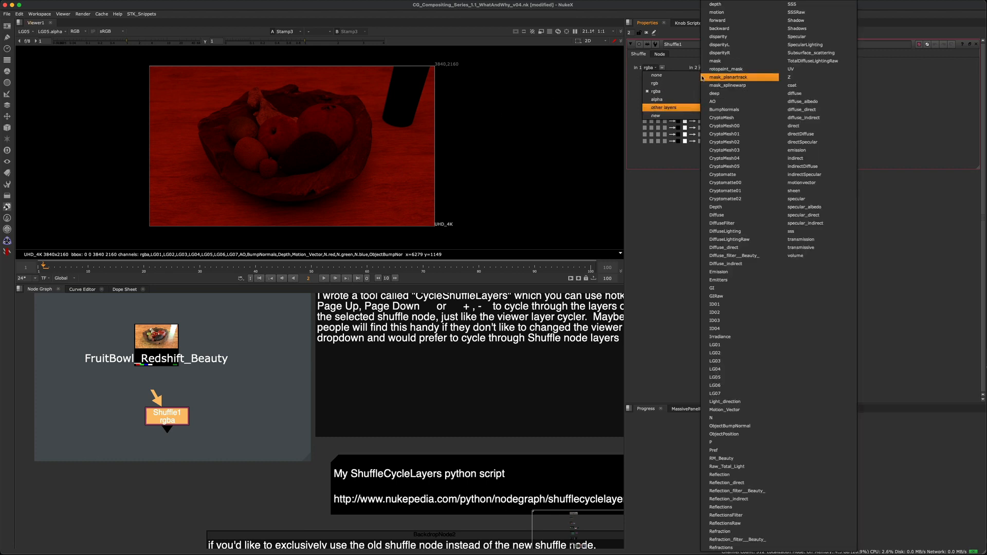
pyautogui.click(179, 390)
pyautogui.click(179, 389)
pyautogui.moveTo(153, 393); pyautogui.dragTo(175, 355)
pyautogui.moveTo(176, 420); pyautogui.dragTo(165, 418)
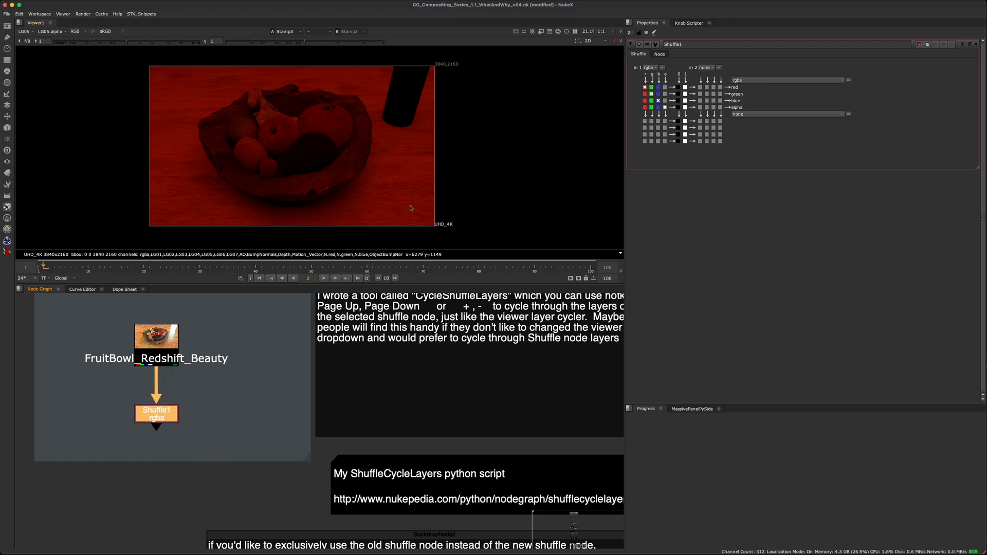
# Set the Shuffle's in 1 layer to ID02 and view the node with the viewer's displayed layer set to rgba.
pyautogui.click(649, 68)
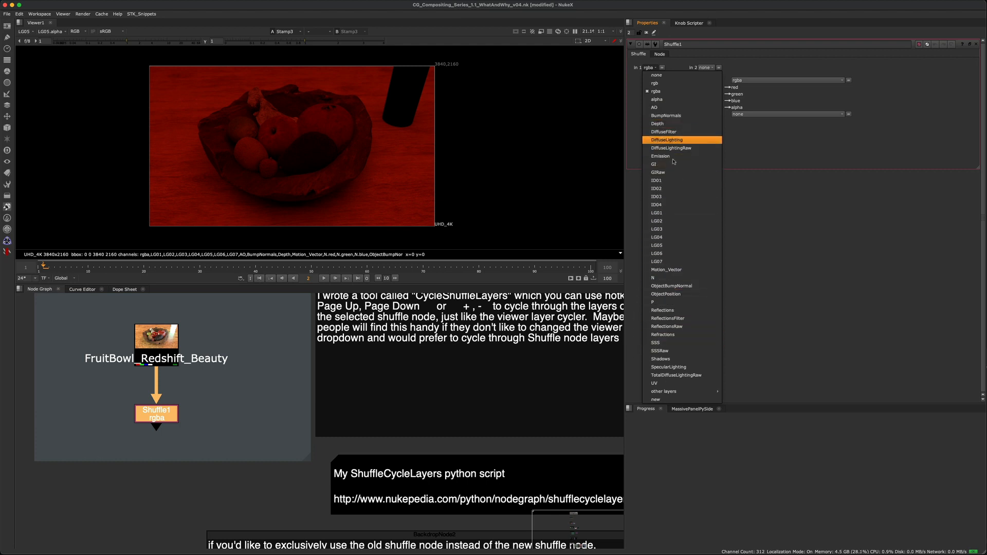
pyautogui.click(657, 189)
pyautogui.moveTo(185, 371); pyautogui.dragTo(236, 351, button='middle')
pyautogui.press('1')
pyautogui.moveTo(207, 397)
pyautogui.mouseDown()
pyautogui.moveTo(216, 395)
pyautogui.moveTo(207, 394)
pyautogui.mouseUp()
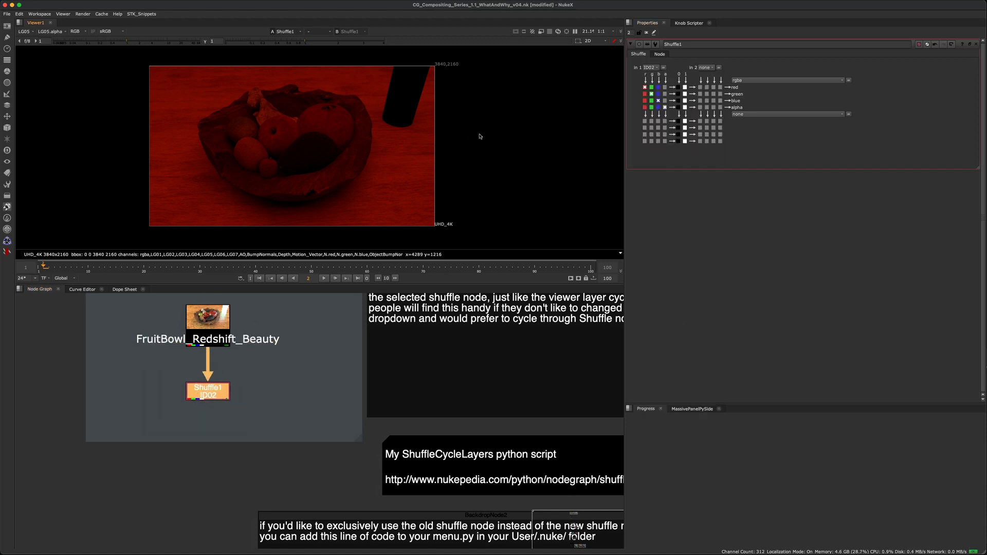
pyautogui.click(29, 32)
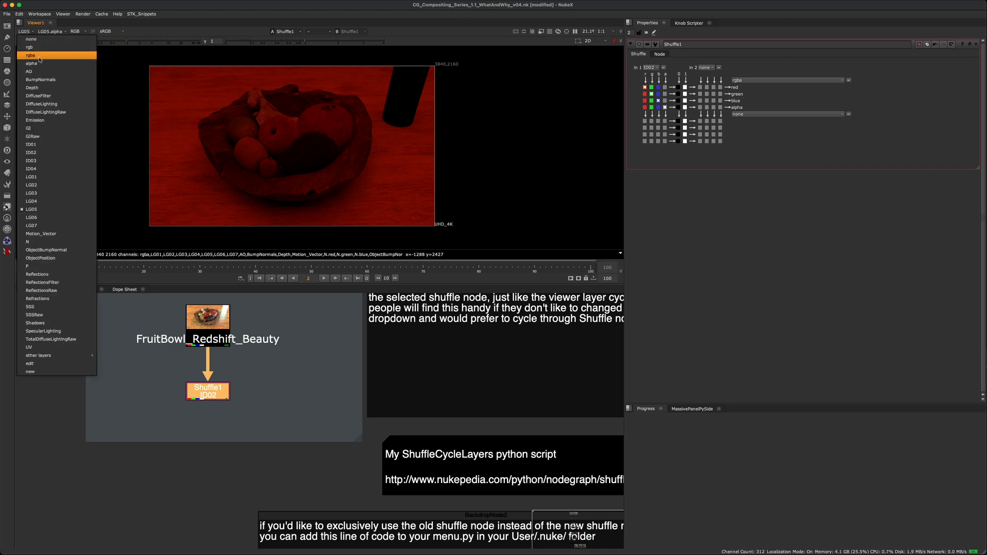
pyautogui.click(39, 56)
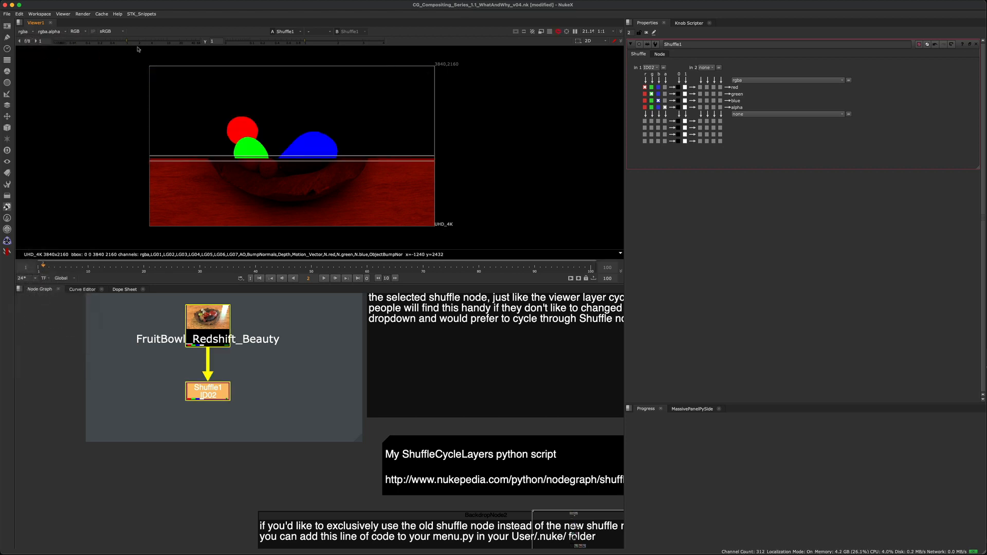
# Switch the Shuffle's in 1 layer to AO, ID01, LG02 and ObjectPosition in turn to view each pass.
pyautogui.click(651, 69)
pyautogui.click(673, 108)
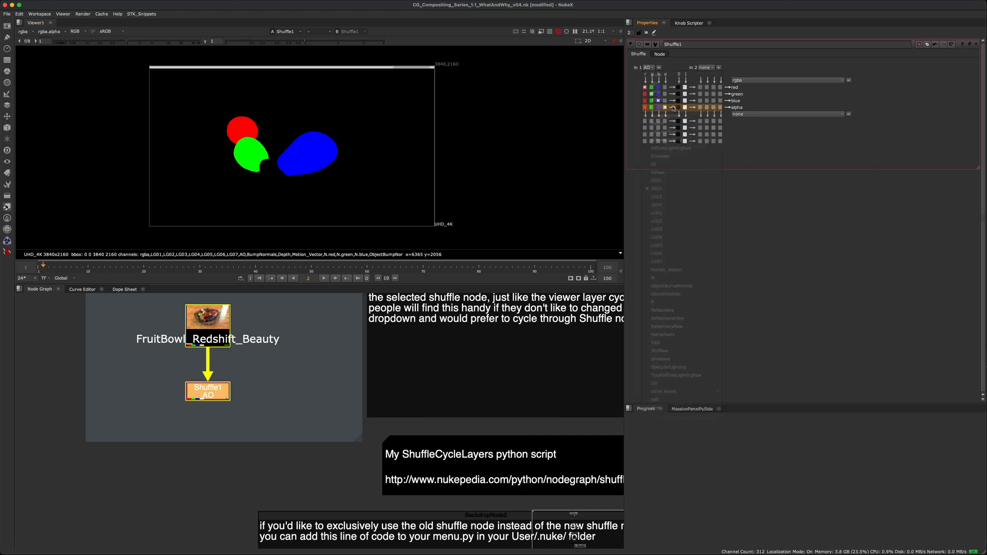
pyautogui.click(656, 67)
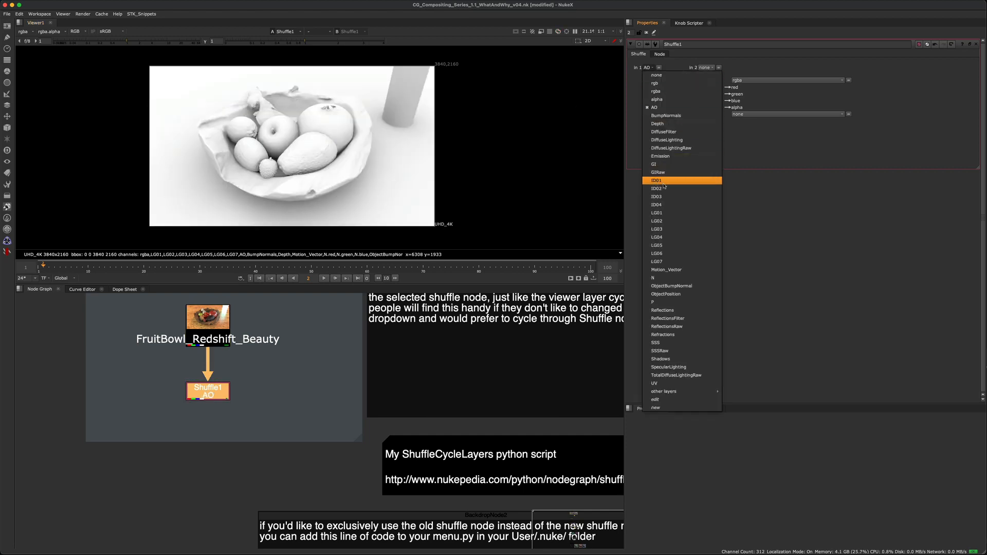
pyautogui.click(663, 181)
pyautogui.click(654, 69)
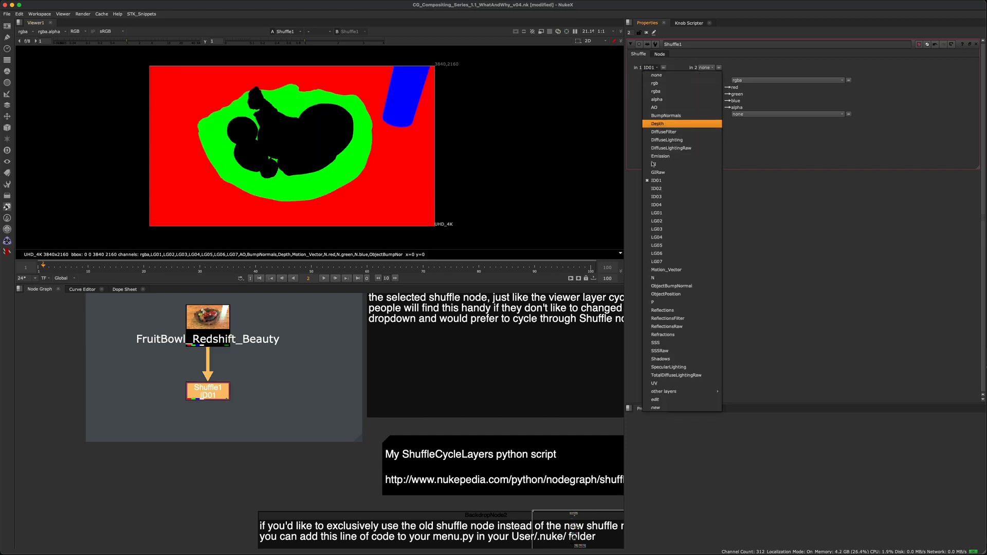
pyautogui.click(663, 222)
pyautogui.click(652, 68)
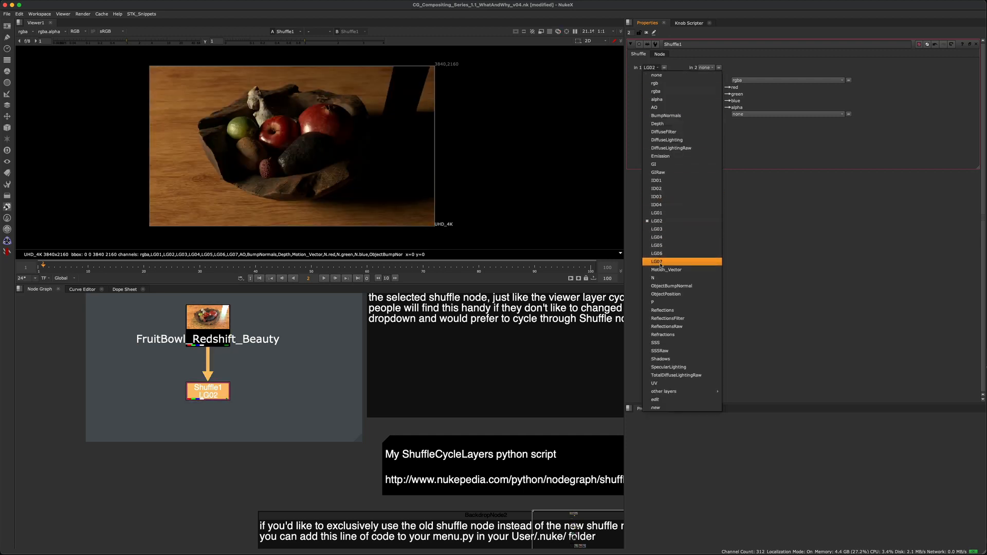
pyautogui.click(668, 293)
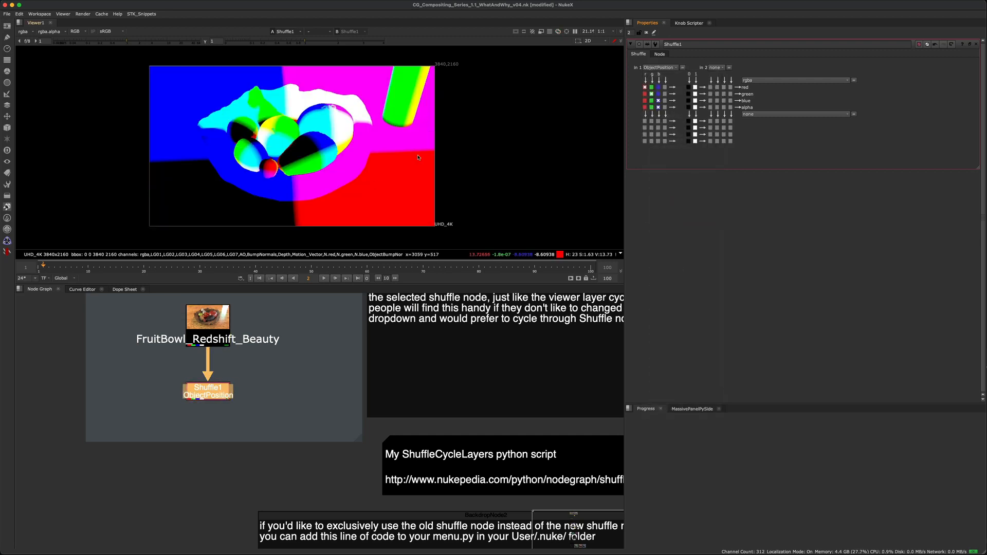
pyautogui.moveTo(239, 356); pyautogui.dragTo(255, 357, button='middle')
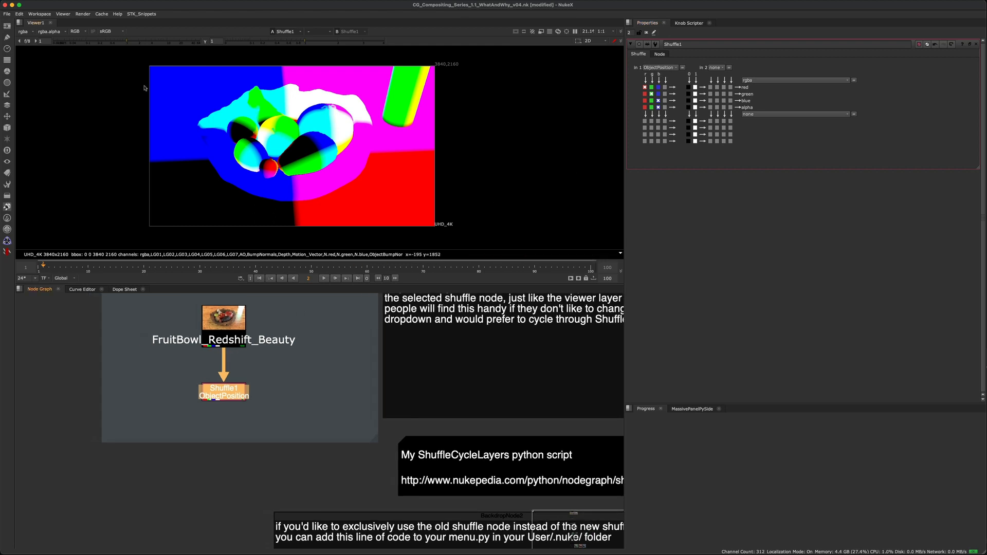
pyautogui.click(25, 31)
pyautogui.click(242, 110)
pyautogui.click(267, 359)
pyautogui.moveTo(276, 350); pyautogui.dragTo(198, 393)
# Set the Shuffle's in 1 layer to LG01, followed by Reflections and P.
pyautogui.click(658, 67)
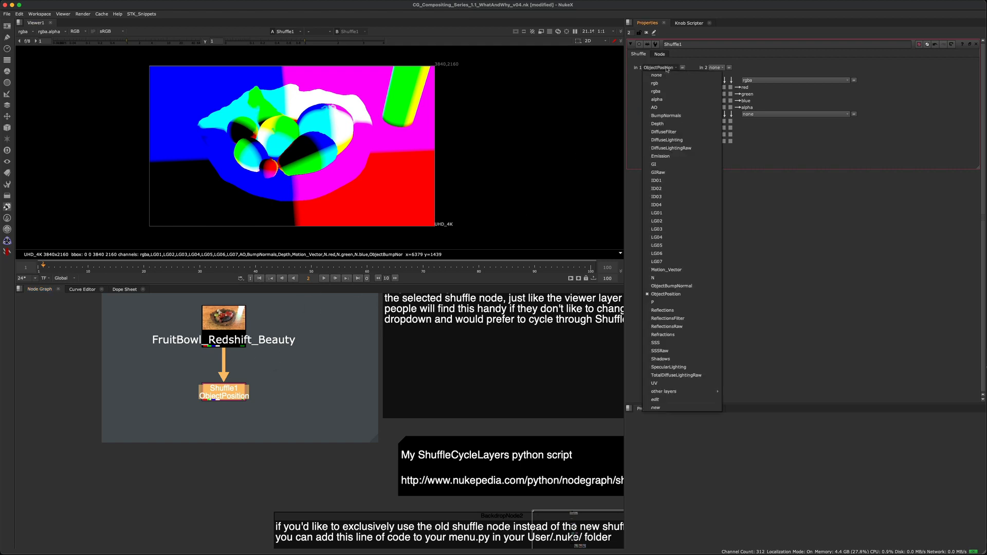
pyautogui.click(663, 205)
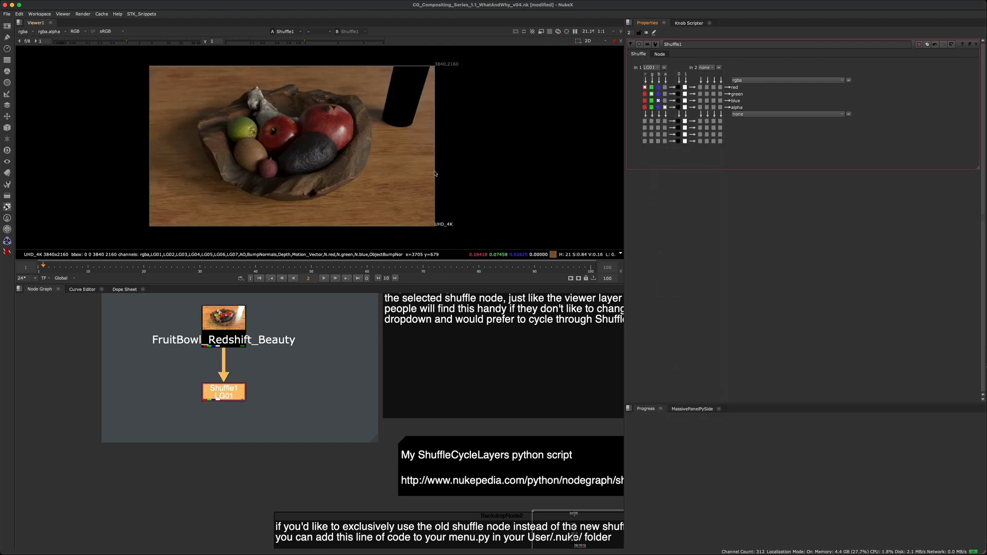
pyautogui.click(650, 68)
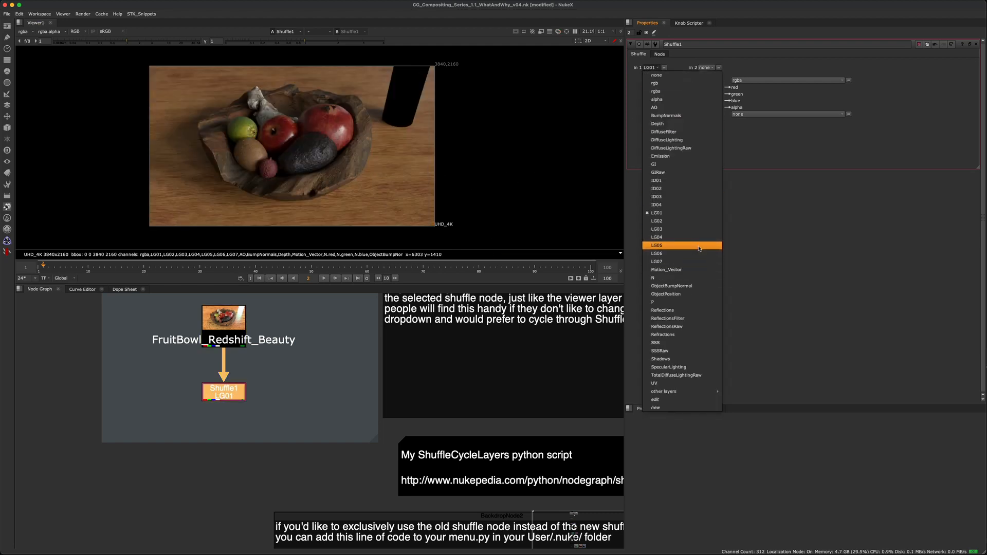
pyautogui.click(674, 310)
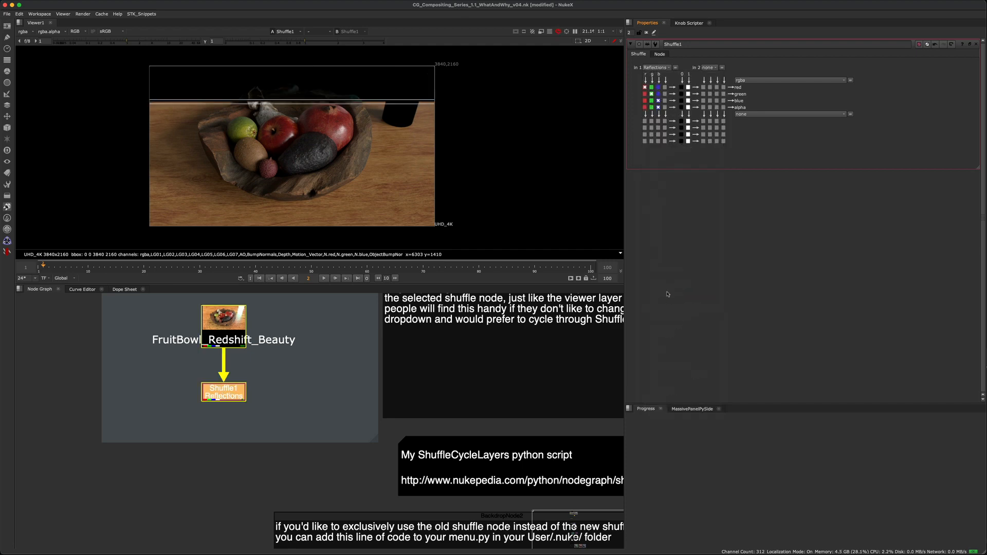
pyautogui.click(663, 68)
pyautogui.click(649, 303)
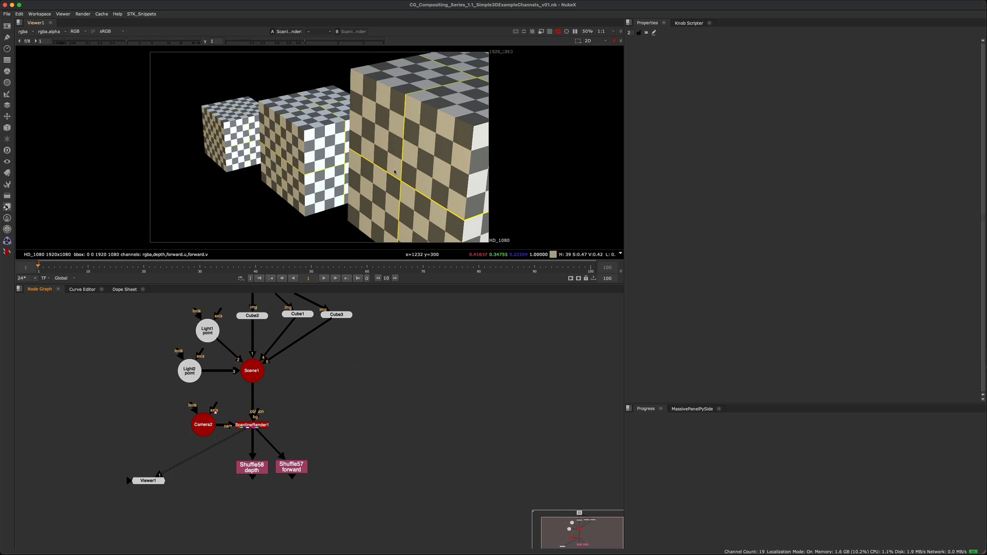
# Add a Shuffle node connected to ScanlineRender1, view it and check the layers offered for its in 1.
pyautogui.press('f')
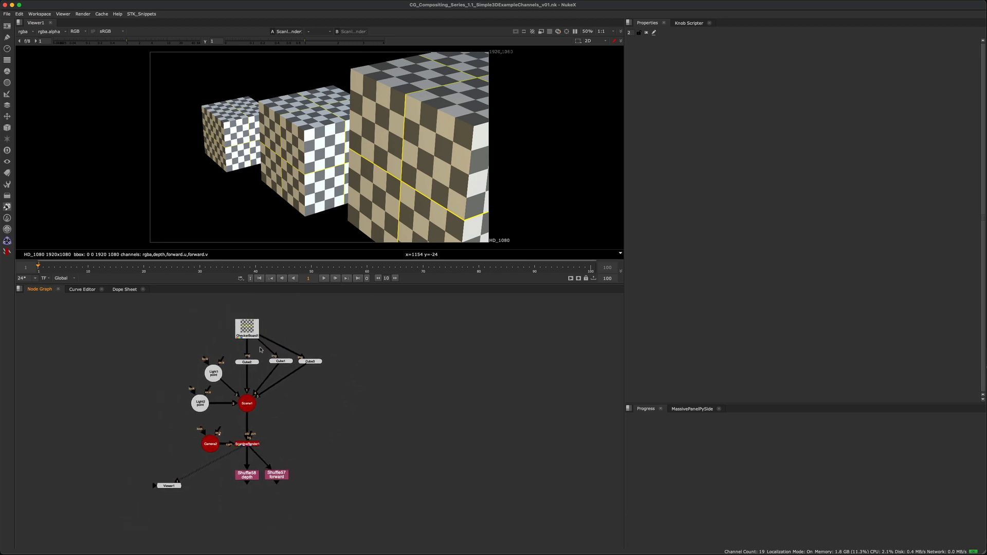
pyautogui.moveTo(277, 367); pyautogui.dragTo(228, 367, button='middle')
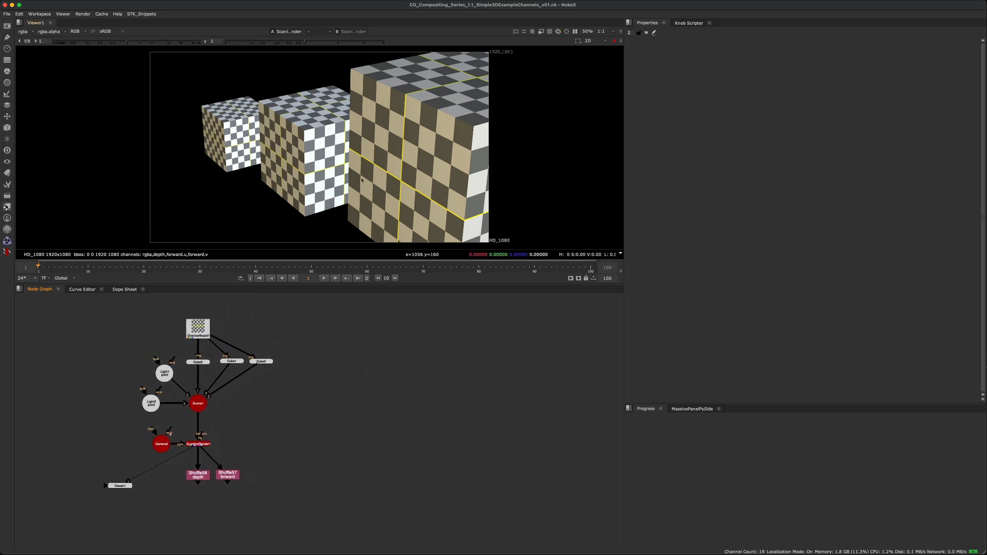
pyautogui.moveTo(219, 476); pyautogui.dragTo(294, 407, button='middle')
pyautogui.scroll(3, 268, 442)
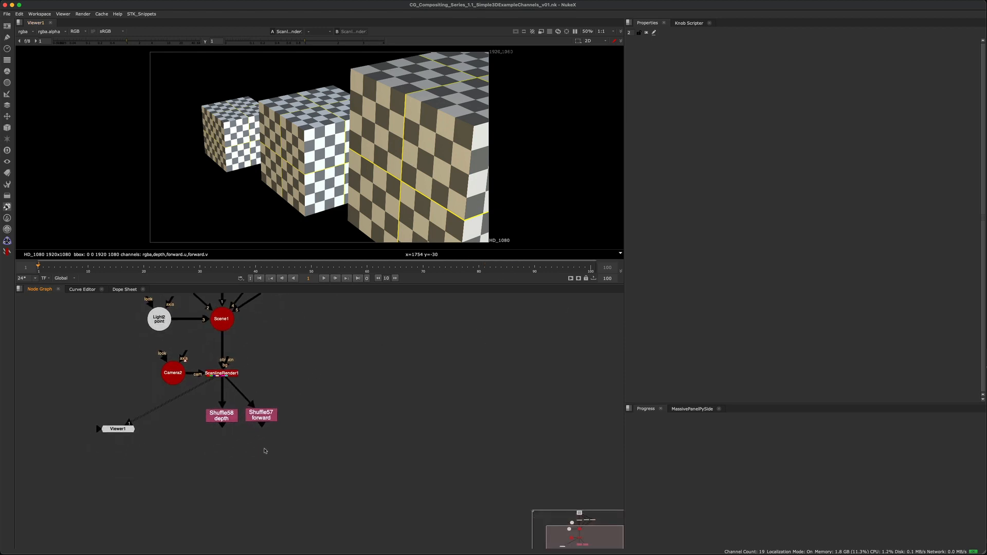
pyautogui.press('Tab')
pyautogui.write('shu')
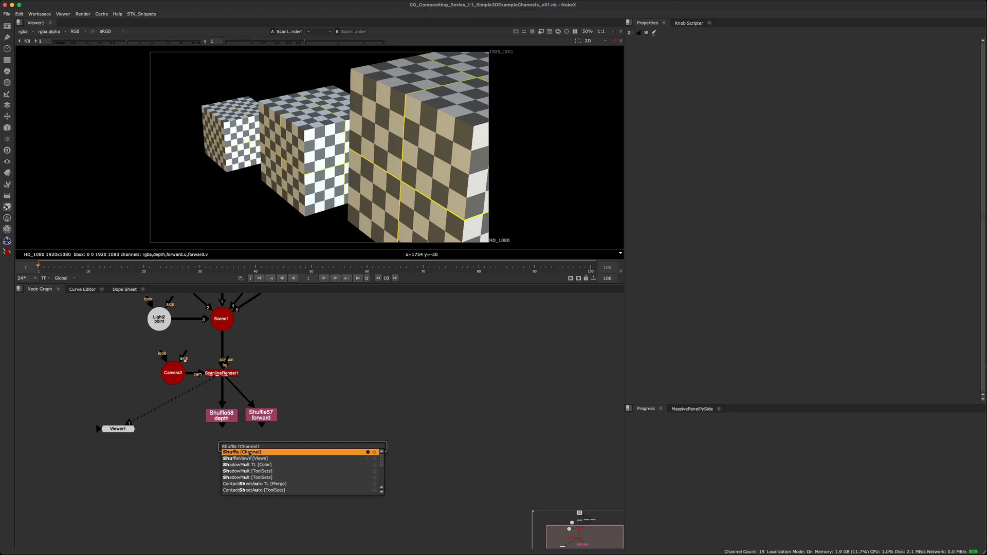
pyautogui.press('Return')
pyautogui.moveTo(294, 436); pyautogui.dragTo(224, 374)
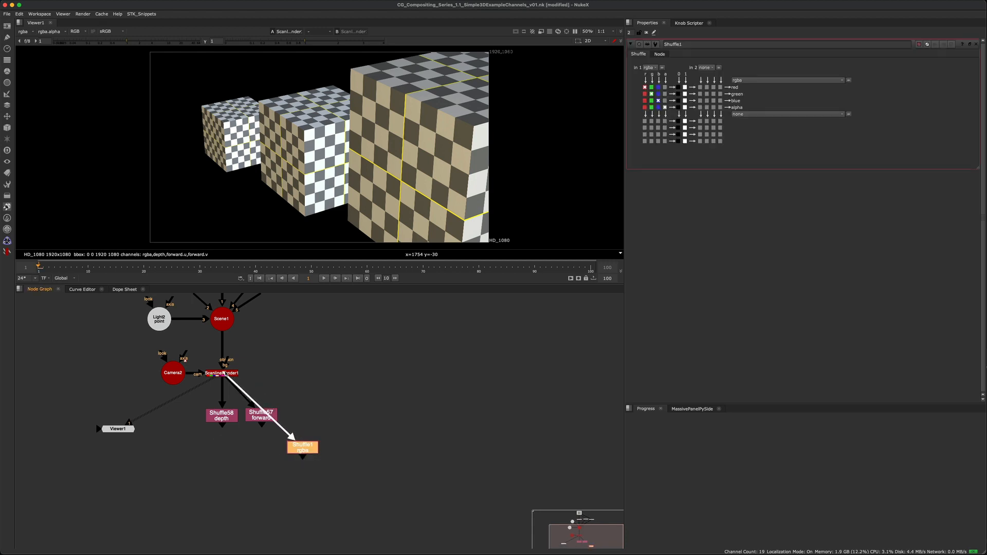
pyautogui.press('1')
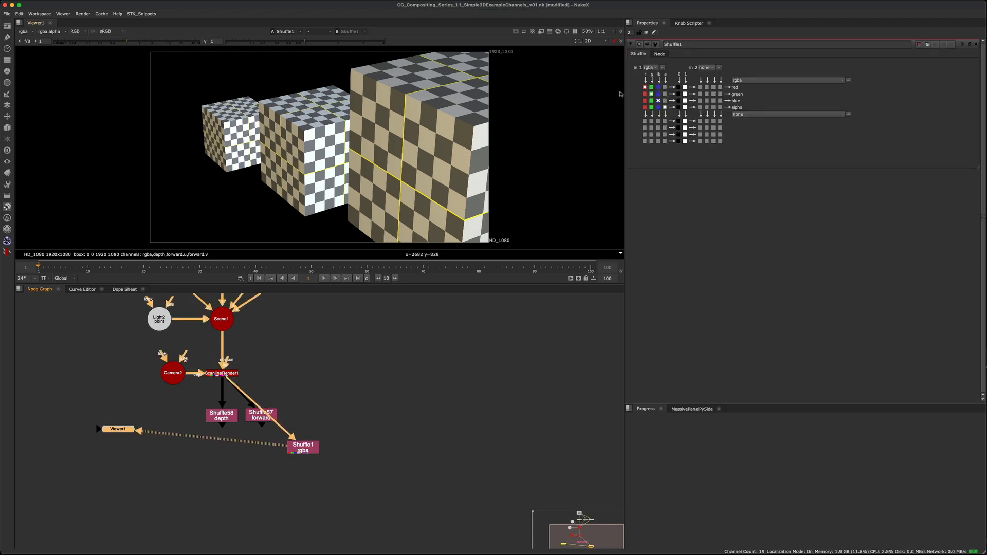
pyautogui.click(656, 69)
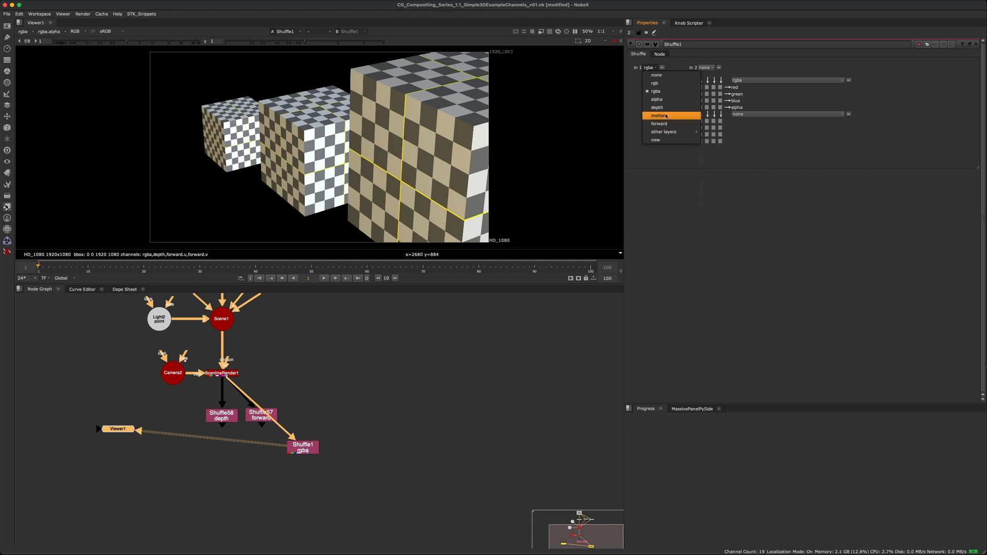
pyautogui.click(357, 347)
# Add a CheckerBoard node in the empty area beside the cube scene's node tree.
pyautogui.moveTo(358, 347); pyautogui.dragTo(347, 354, button='middle')
pyautogui.press('Tab')
pyautogui.write('chec')
pyautogui.press('Return')
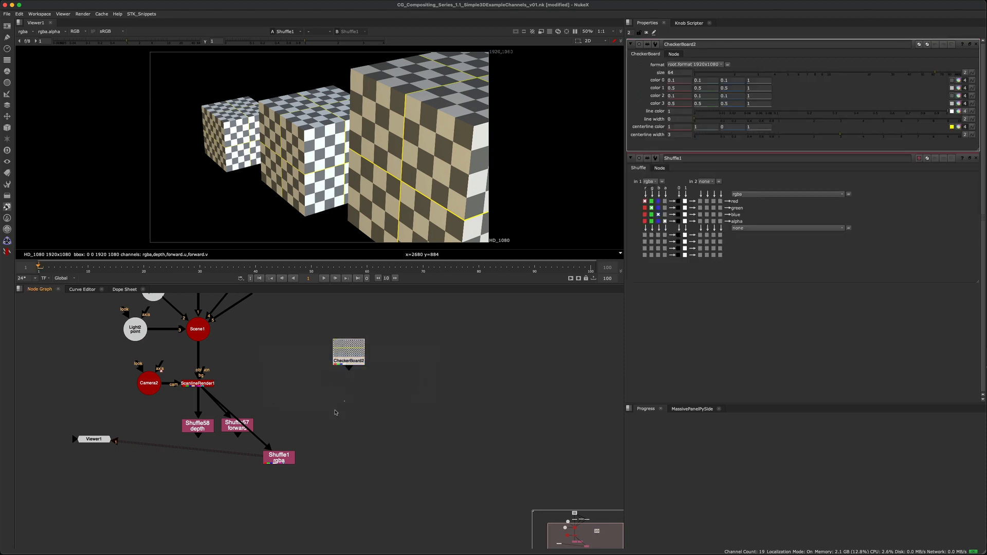
# Reconnect the Shuffle's input from ScanlineRender1 to CheckerBoard2 and check the layers offered for its in 1.
pyautogui.moveTo(285, 459); pyautogui.dragTo(321, 440)
pyautogui.moveTo(215, 399); pyautogui.dragTo(342, 364)
pyautogui.moveTo(221, 395); pyautogui.dragTo(347, 360)
pyautogui.doubleClick(314, 439)
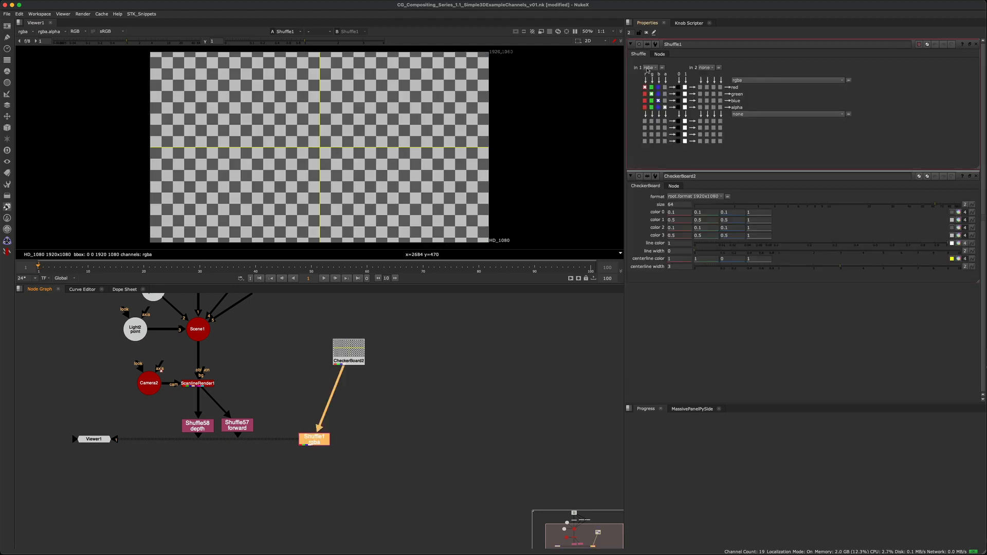
pyautogui.click(649, 68)
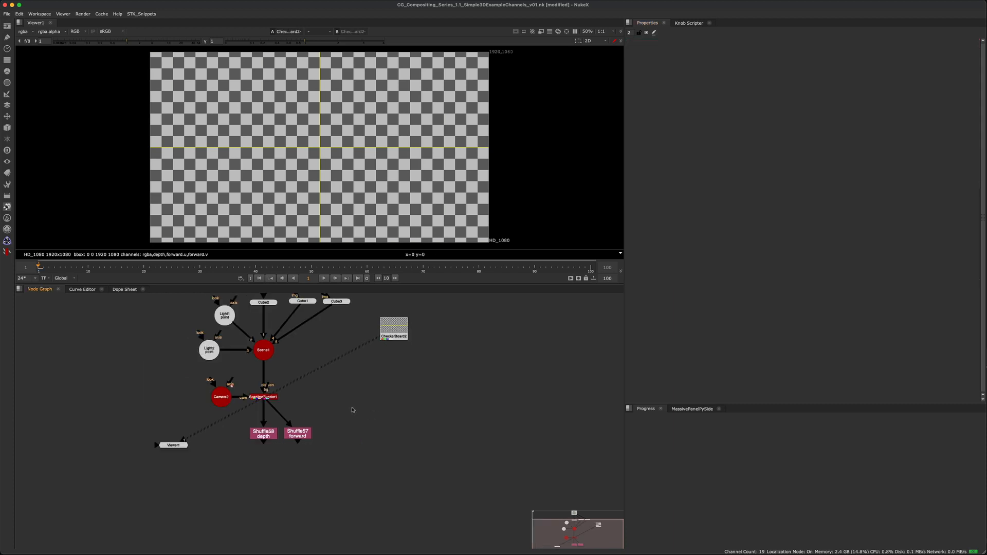
# Add a Merge node with ScanlineRender1 as its A input and CheckerBoard2 as its B input.
pyautogui.press('m')
pyautogui.moveTo(353, 394); pyautogui.dragTo(395, 398)
pyautogui.moveTo(428, 372); pyautogui.dragTo(400, 384, button='middle')
pyautogui.click(423, 342)
pyautogui.moveTo(415, 346); pyautogui.dragTo(406, 366, button='middle')
# Add a Shuffle node connected to CheckerBoard2, view it and check the layers offered for its in 1.
pyautogui.press('h')
pyautogui.click(403, 366)
pyautogui.moveTo(386, 369); pyautogui.dragTo(359, 359)
pyautogui.click(396, 382)
pyautogui.press('1')
pyautogui.click(650, 68)
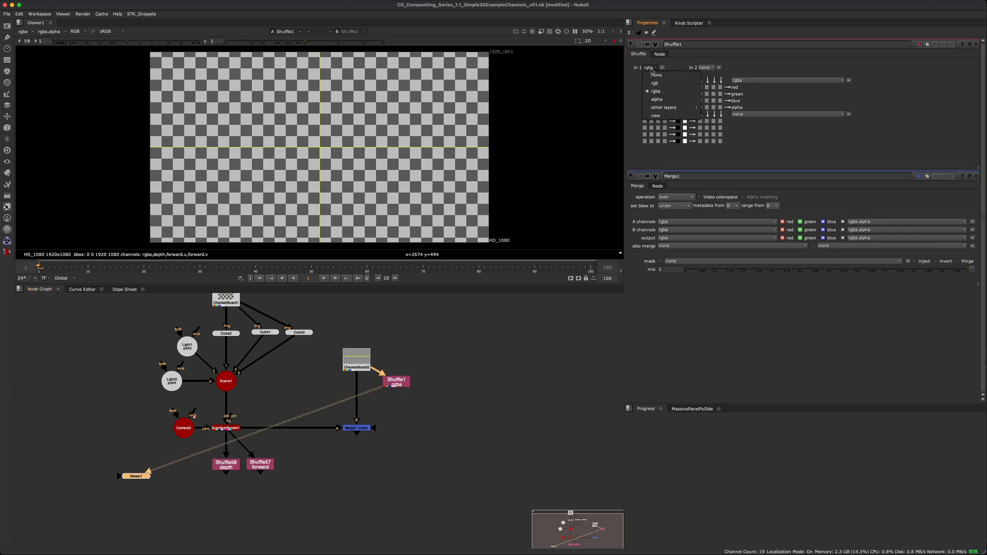
pyautogui.click(652, 68)
# Reconnect the Shuffle's input to Merge1 and check the layers offered for its in 1.
pyautogui.moveTo(381, 374); pyautogui.dragTo(360, 437)
pyautogui.moveTo(390, 379); pyautogui.dragTo(358, 429)
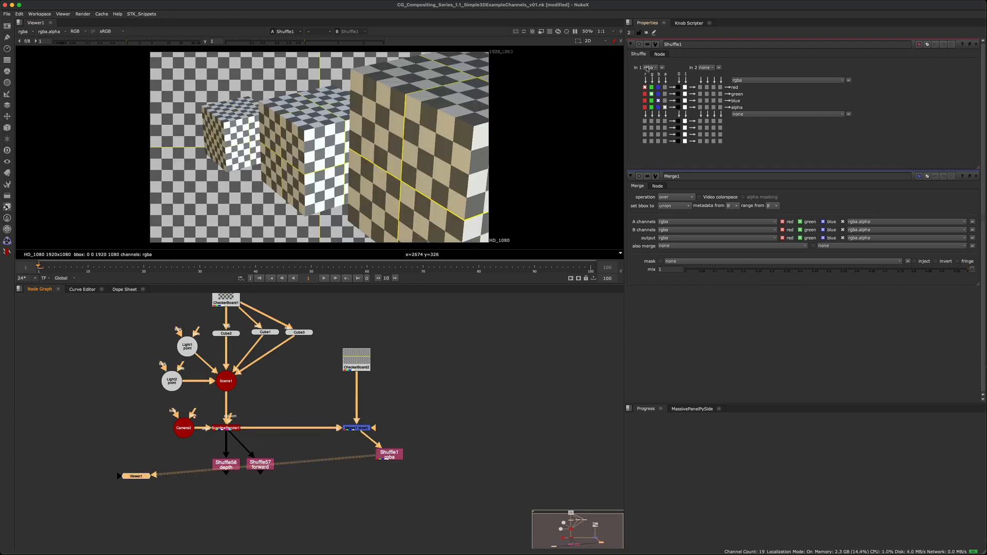
pyautogui.click(647, 68)
pyautogui.click(426, 389)
# Set Merge1's also merge option to all.
pyautogui.click(352, 433)
pyautogui.doubleClick(353, 433)
pyautogui.click(676, 114)
pyautogui.click(678, 121)
pyautogui.click(468, 386)
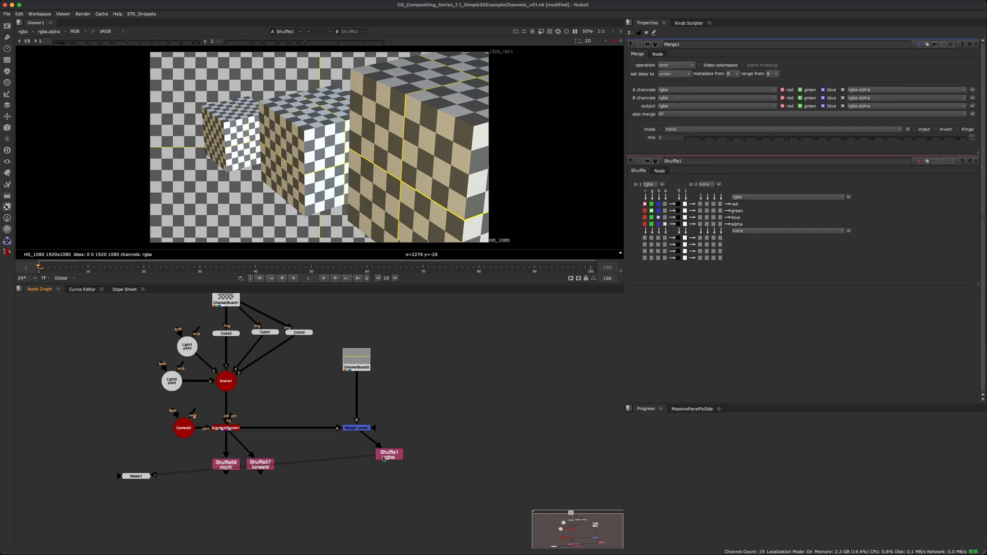
# Check the layers offered downstream of Merge1, in the Shuffle's in 1 and in the viewer's layer selection.
pyautogui.doubleClick(389, 455)
pyautogui.click(652, 68)
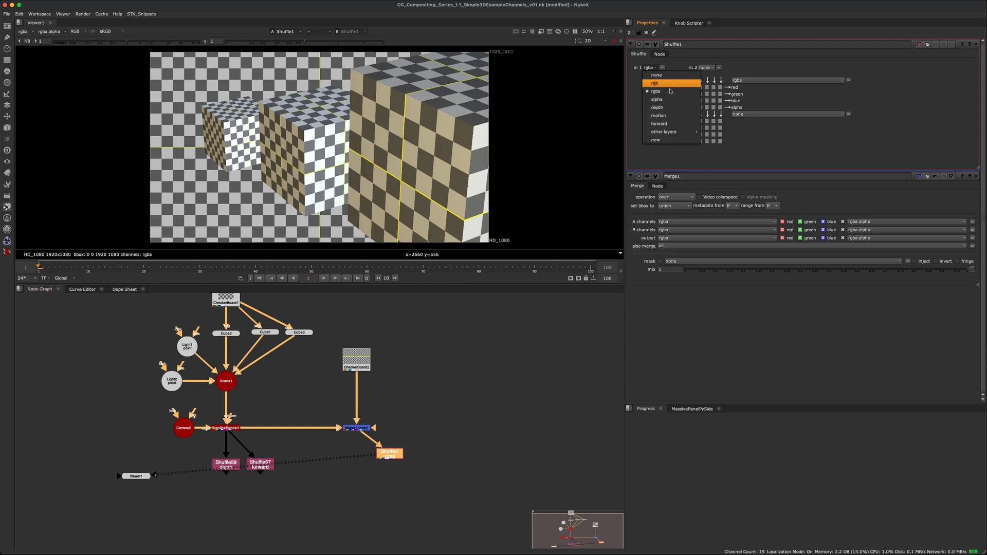
pyautogui.click(151, 31)
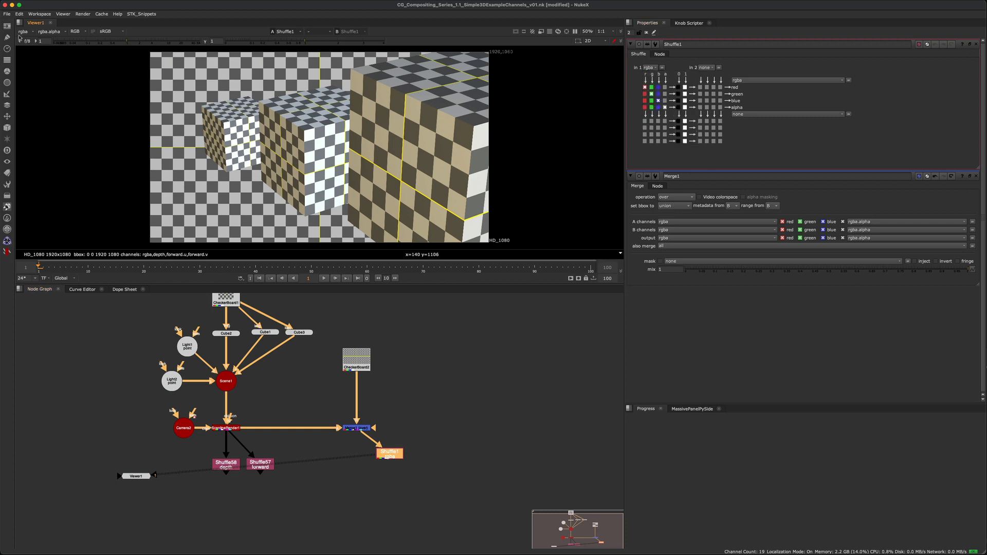
pyautogui.click(24, 32)
pyautogui.click(28, 33)
# Add a LayerContactSheet node connected to Merge1 and view it.
pyautogui.click(412, 426)
pyautogui.moveTo(413, 429); pyautogui.dragTo(407, 397, button='middle')
pyautogui.scroll(3, 410, 398)
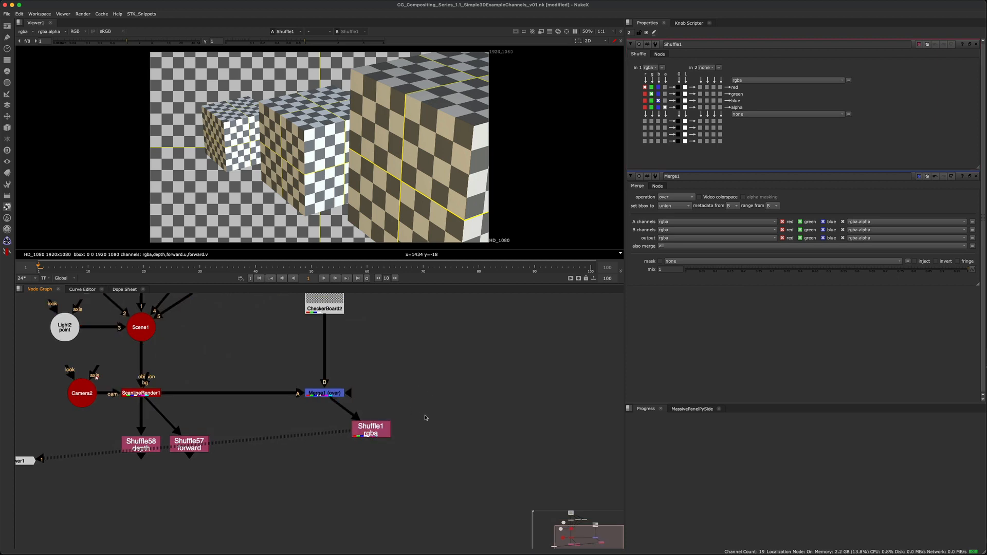
pyautogui.press('Tab')
pyautogui.write('layer')
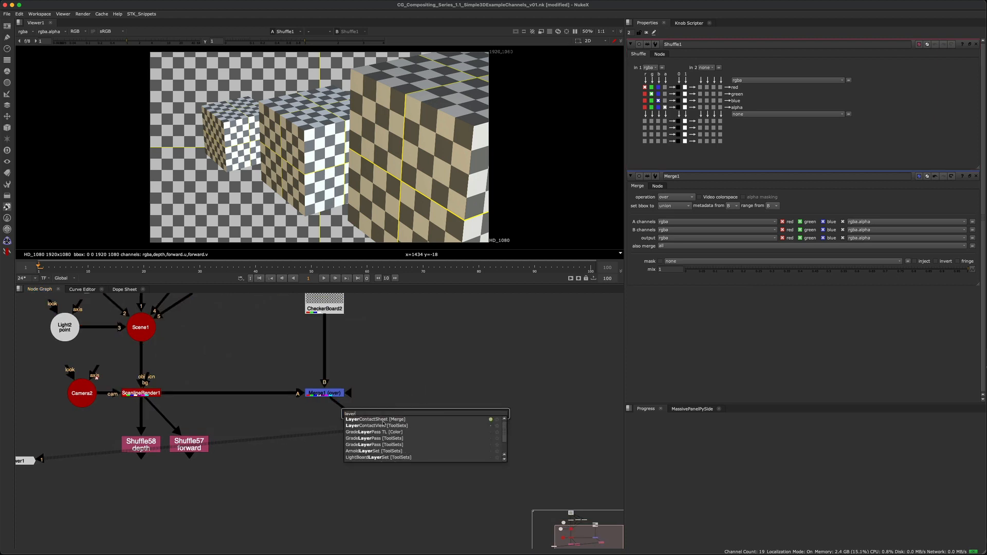
pyautogui.press('Return')
pyautogui.moveTo(415, 403); pyautogui.dragTo(333, 400)
pyautogui.press('1')
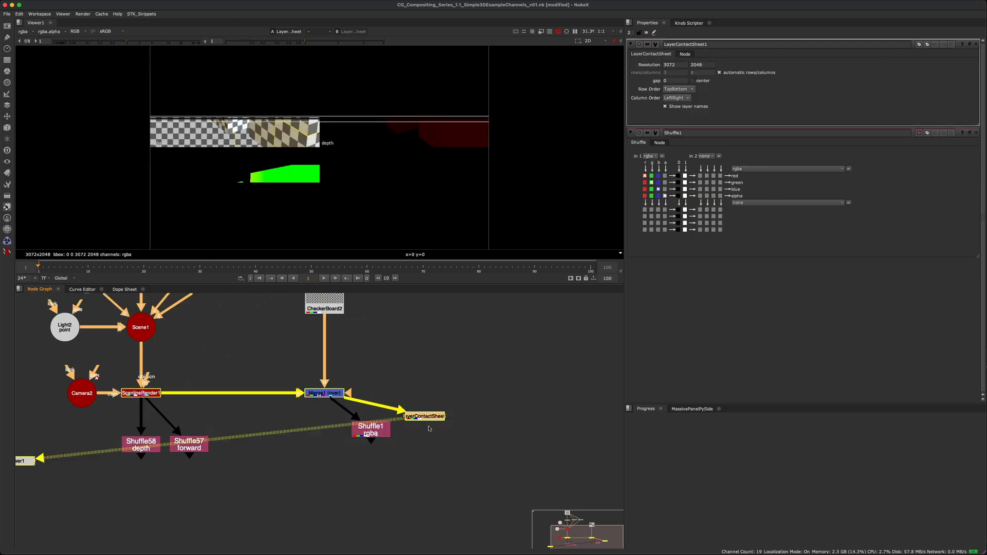
# Delete the LayerContactSheet node connected to Merge1.
pyautogui.moveTo(404, 416); pyautogui.dragTo(404, 428)
pyautogui.press('Delete')
pyautogui.click(381, 427)
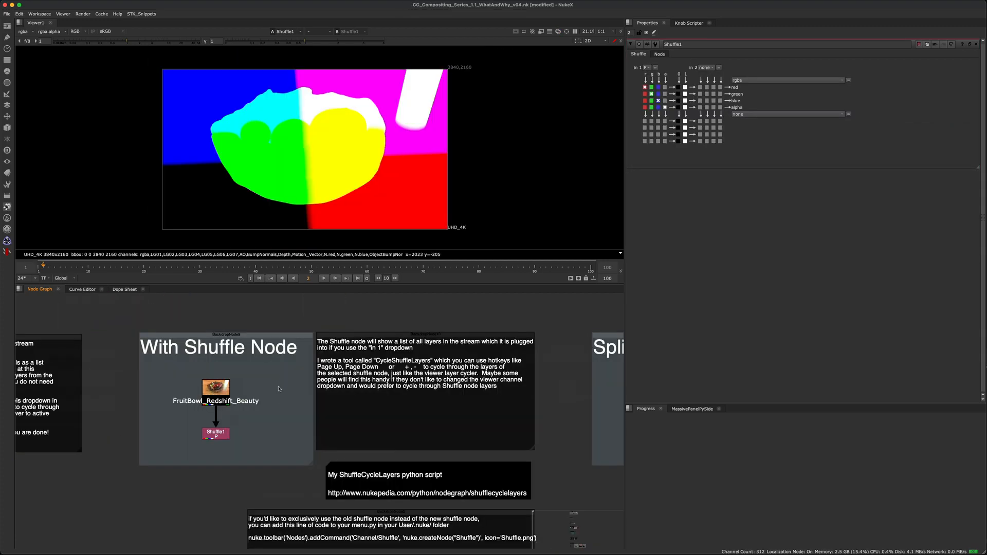
# In the fruit bowl script, cycle the viewer's displayed layer backwards through the passes, and set it back to rgba.
pyautogui.moveTo(280, 386); pyautogui.dragTo(270, 376, button='middle')
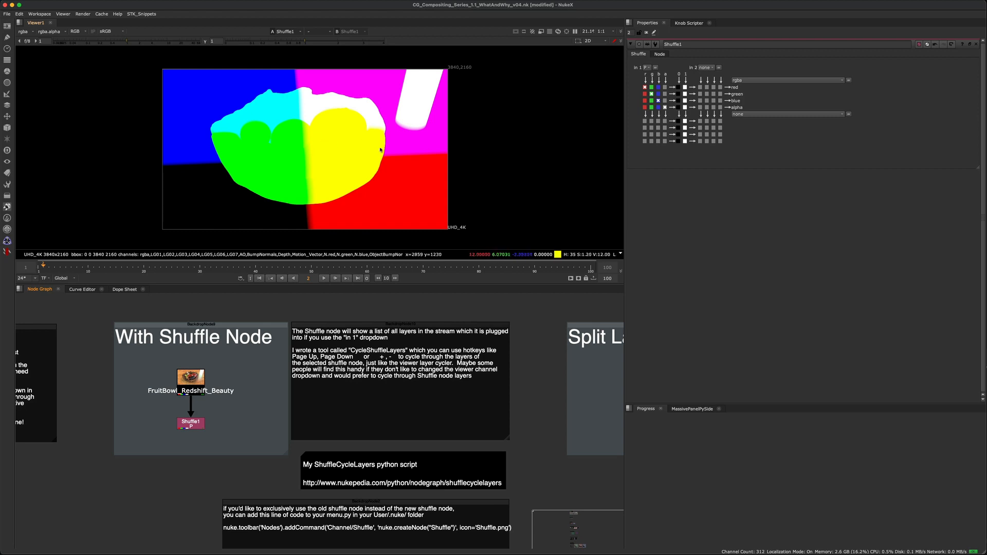
pyautogui.press('a')
pyautogui.press('pageup')
pyautogui.press('pageup')
pyautogui.press('pageup')
pyautogui.press('pageup')
pyautogui.press('pageup')
pyautogui.press('pageup')
pyautogui.press('pageup')
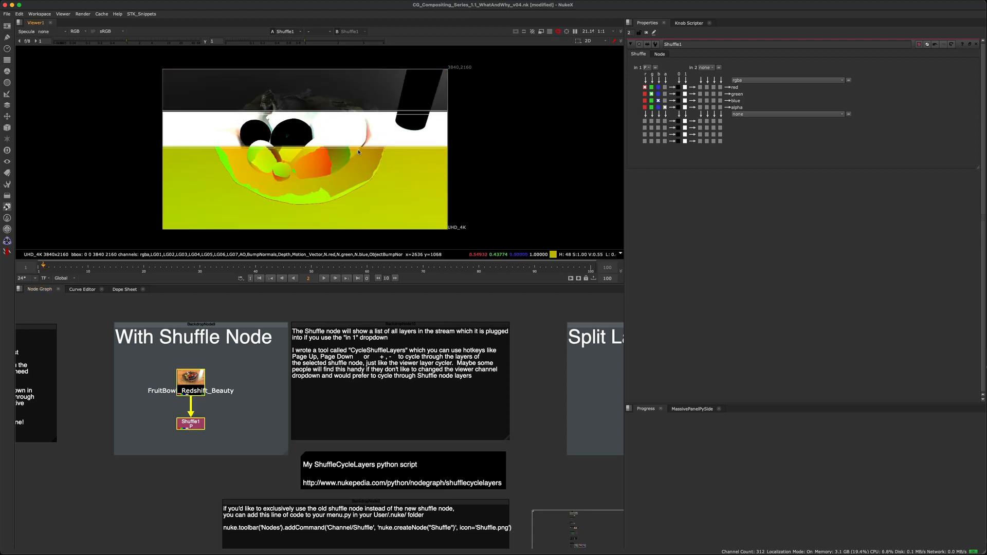
pyautogui.press('pageup')
pyautogui.press('pageup')
pyautogui.press('pageup')
pyautogui.press('pageup')
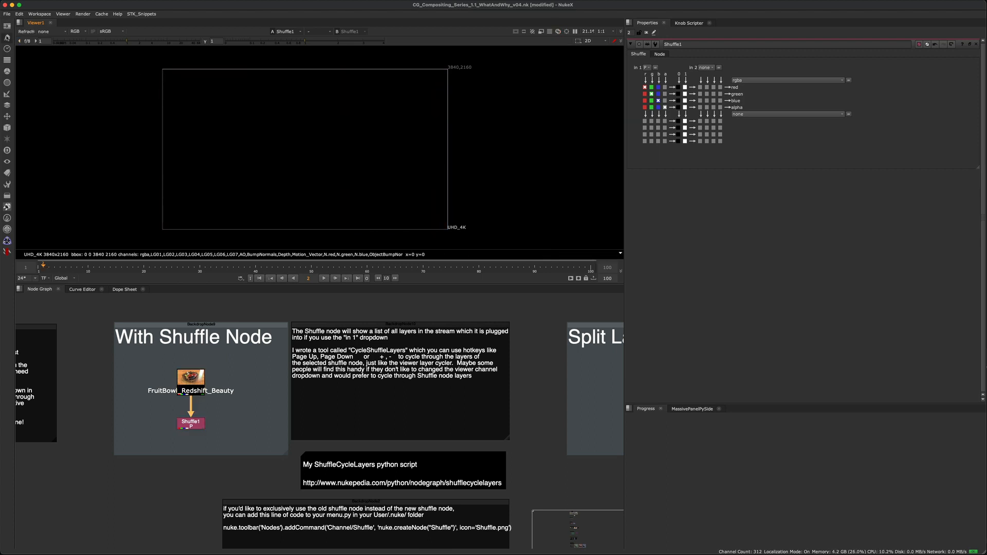
pyautogui.click(31, 32)
pyautogui.click(50, 59)
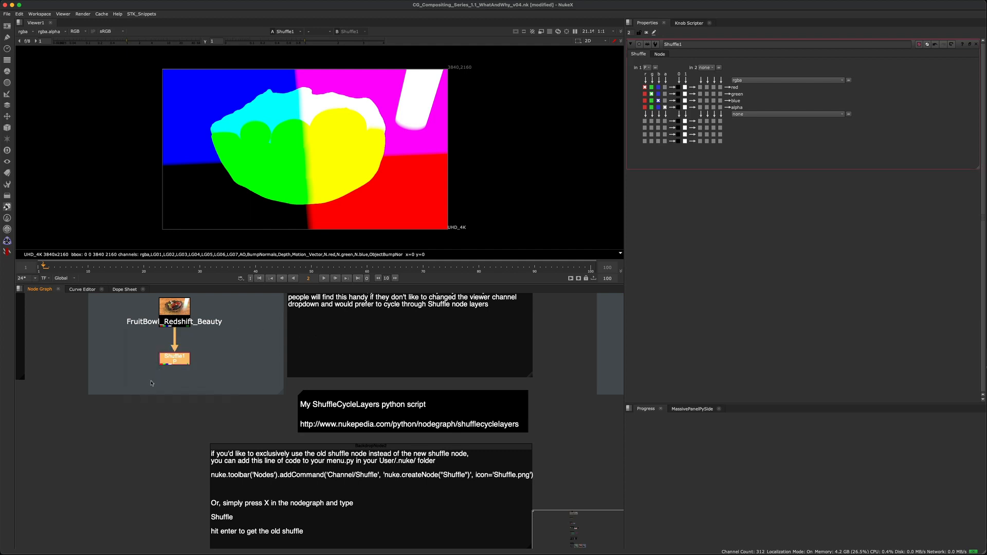
# Open the properties of the sticky note about the ShuffleCycleLayers python script.
pyautogui.moveTo(241, 395); pyautogui.dragTo(189, 377, button='middle')
pyautogui.moveTo(372, 375); pyautogui.dragTo(351, 386, button='middle')
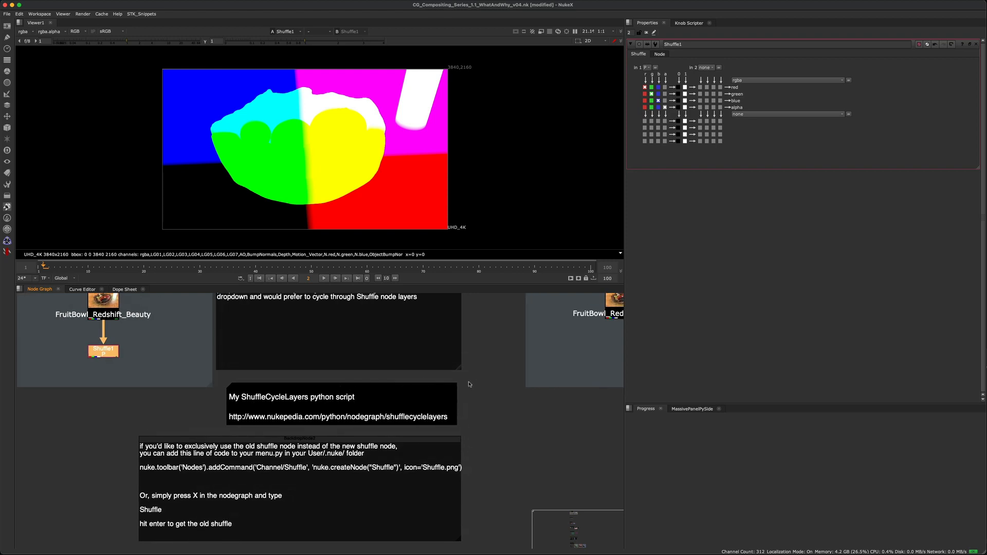
pyautogui.moveTo(391, 412); pyautogui.dragTo(388, 411)
pyautogui.doubleClick(387, 409)
pyautogui.moveTo(281, 331); pyautogui.dragTo(319, 356, button='middle')
pyautogui.click(319, 356)
# Select the Shuffle node under FruitBowl_Redshift_Beauty and cycle its in 1 layer forward through ReflectionsFilter and SpecularLighting to UV.
pyautogui.click(146, 379)
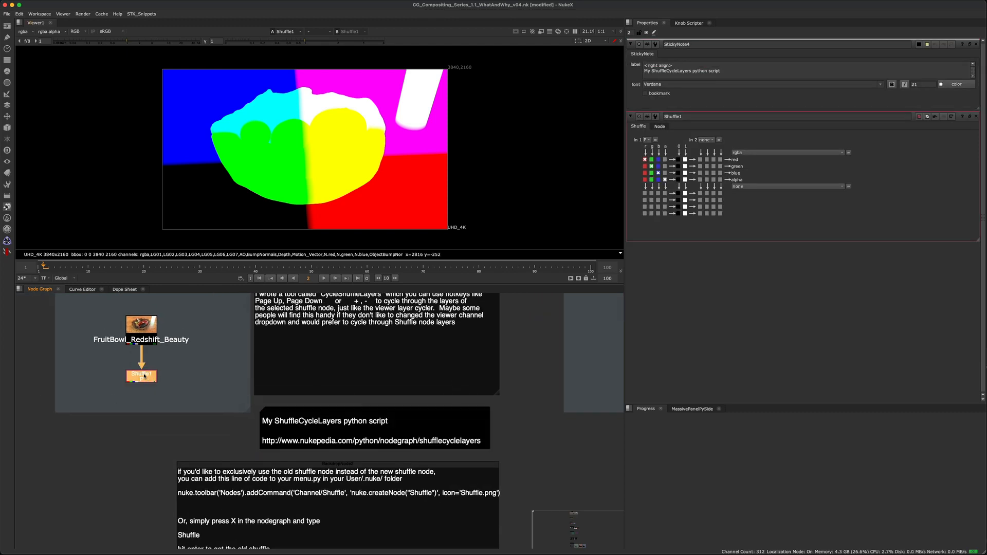
pyautogui.moveTo(156, 377); pyautogui.dragTo(178, 380, button='middle')
pyautogui.click(199, 370)
pyautogui.click(161, 382)
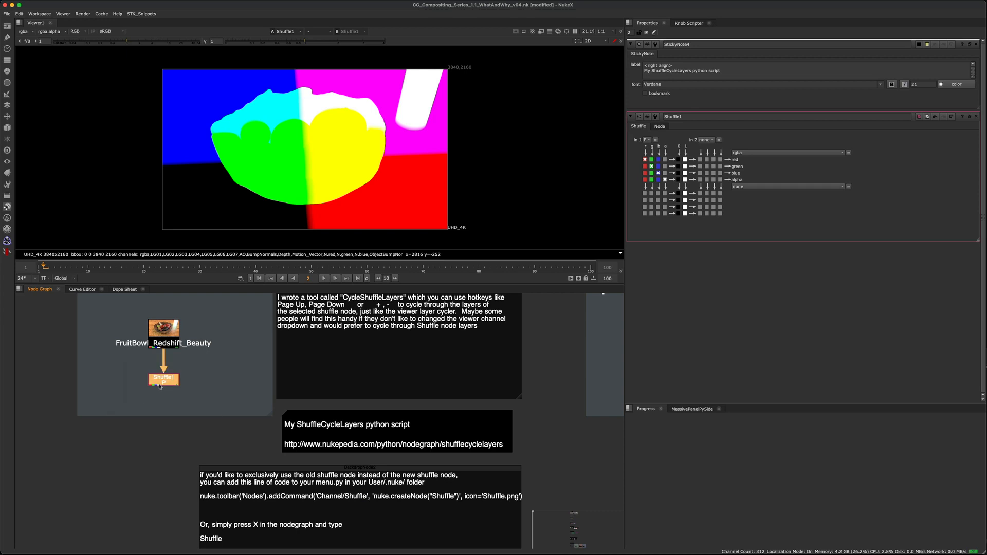
pyautogui.press('pagedown')
pyautogui.press('pagedown')
pyautogui.press('pagedown')
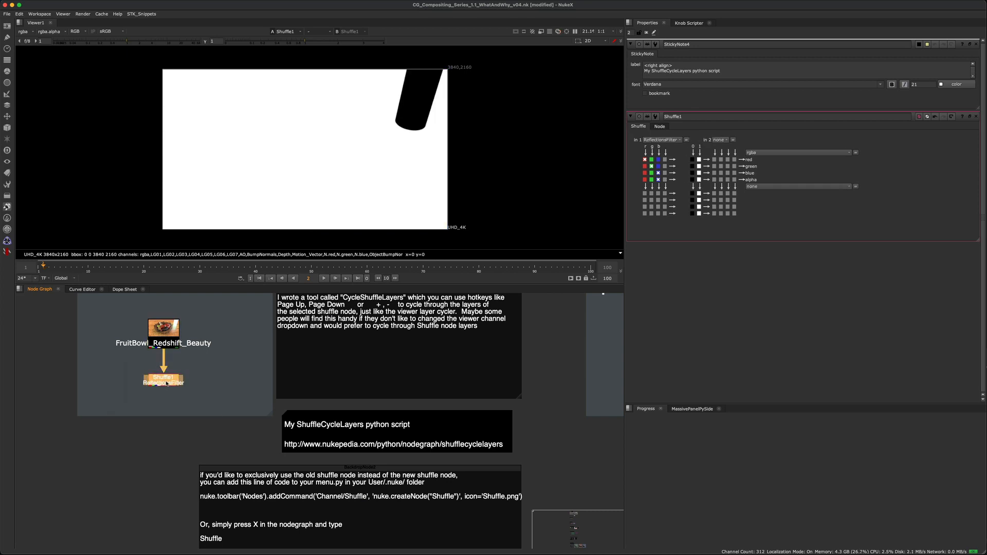
pyautogui.press('pagedown')
pyautogui.press('pagedown')
pyautogui.press('pagedown')
pyautogui.press('pagedown')
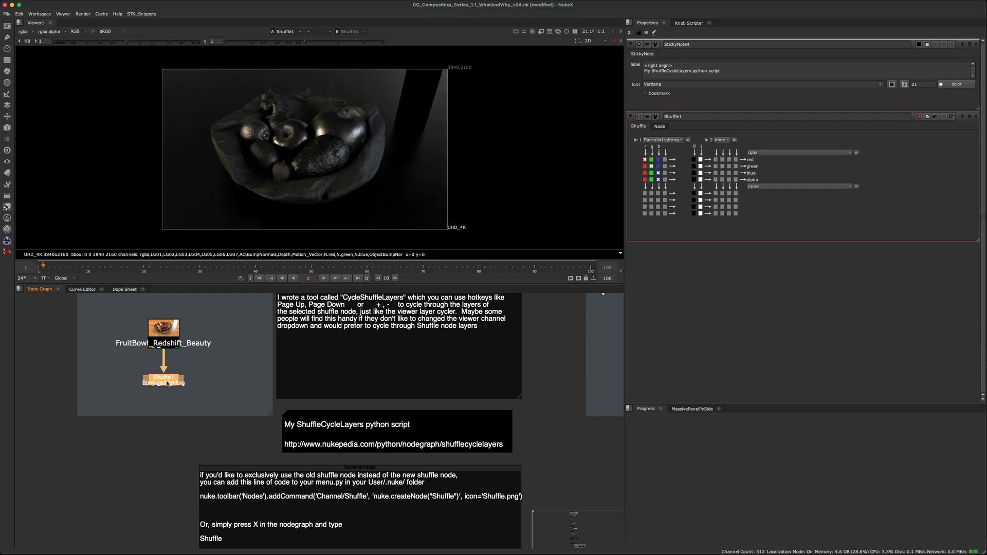
pyautogui.press('pagedown')
pyautogui.press('pagedown')
pyautogui.press('pagedown')
pyautogui.press('pagedown')
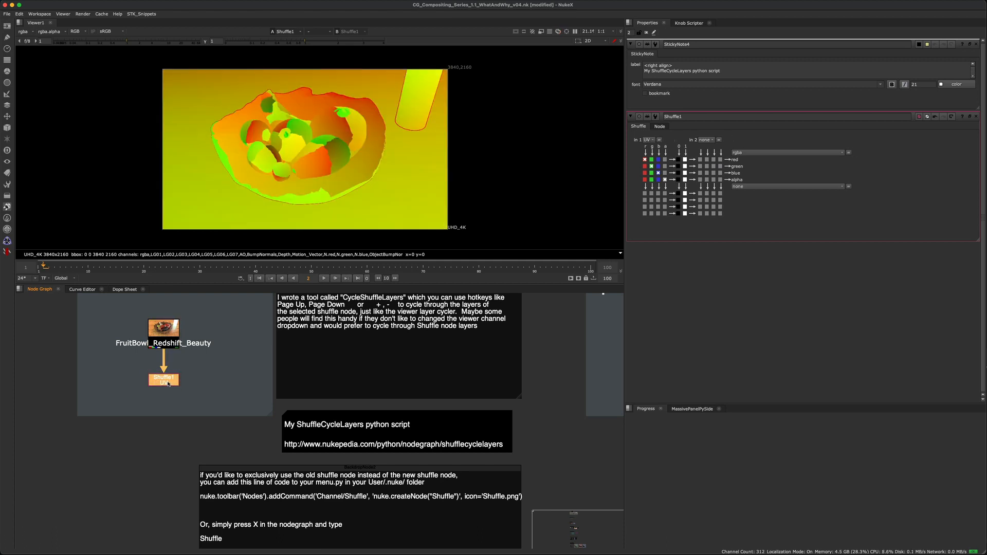
pyautogui.press('pagedown')
pyautogui.press('pagedown')
pyautogui.press('pagedown')
# Check the full list of layers offered for the fruit bowl Shuffle's in 1, leaving the selection as is.
pyautogui.click(652, 139)
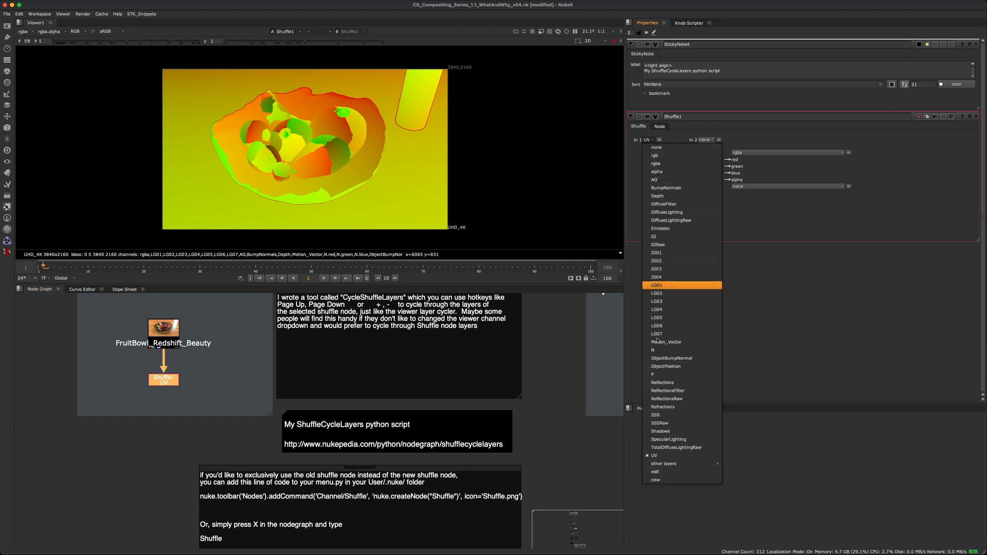
pyautogui.click(816, 376)
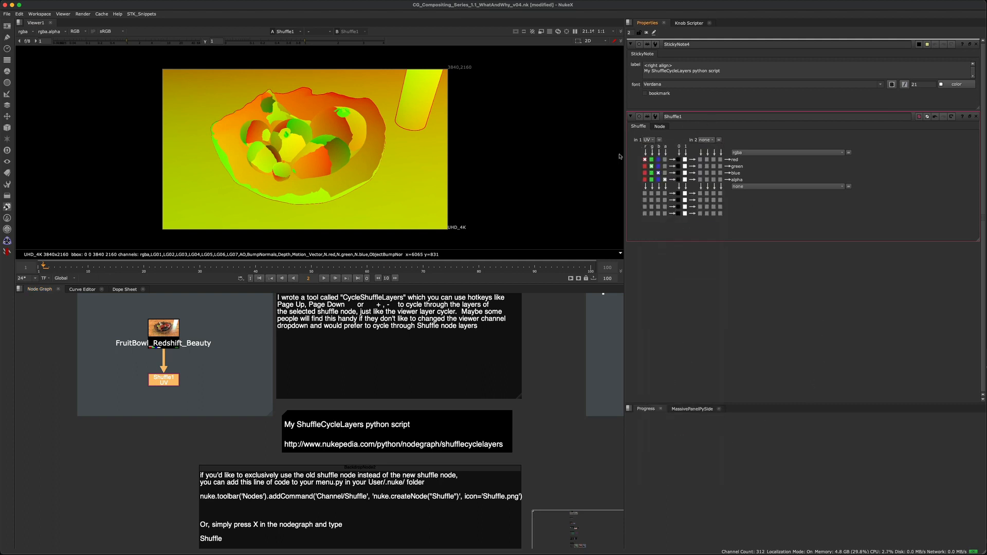
# Cycle the Shuffle's in 1 layer on to rgba, step back and forth between layers, and continue to Emission.
pyautogui.press('pagedown')
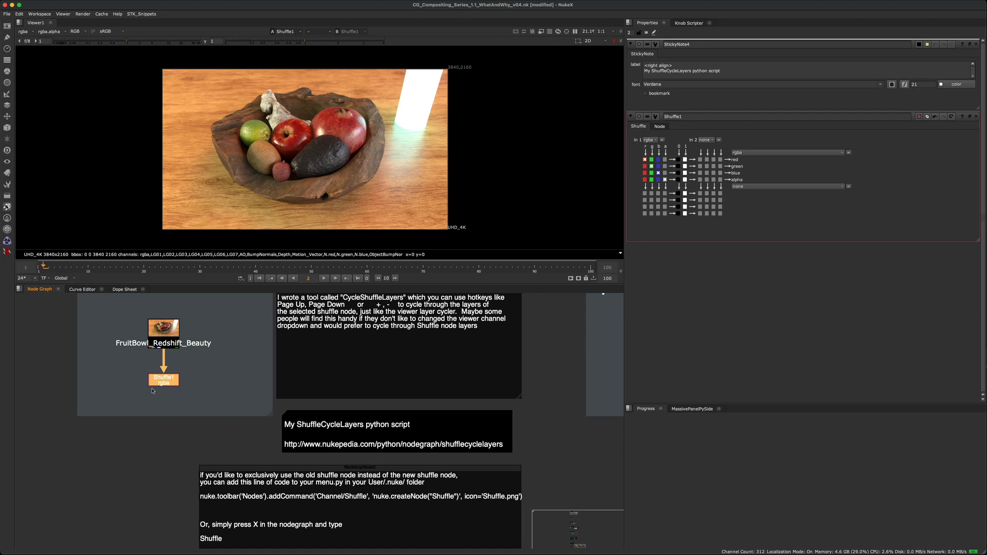
pyautogui.press('pageup')
pyautogui.press('pagedown')
pyautogui.press('pagedown')
pyautogui.press('pageup')
pyautogui.press('pagedown')
pyautogui.press('pagedown')
pyautogui.press('pagedown')
pyautogui.press('pagedown')
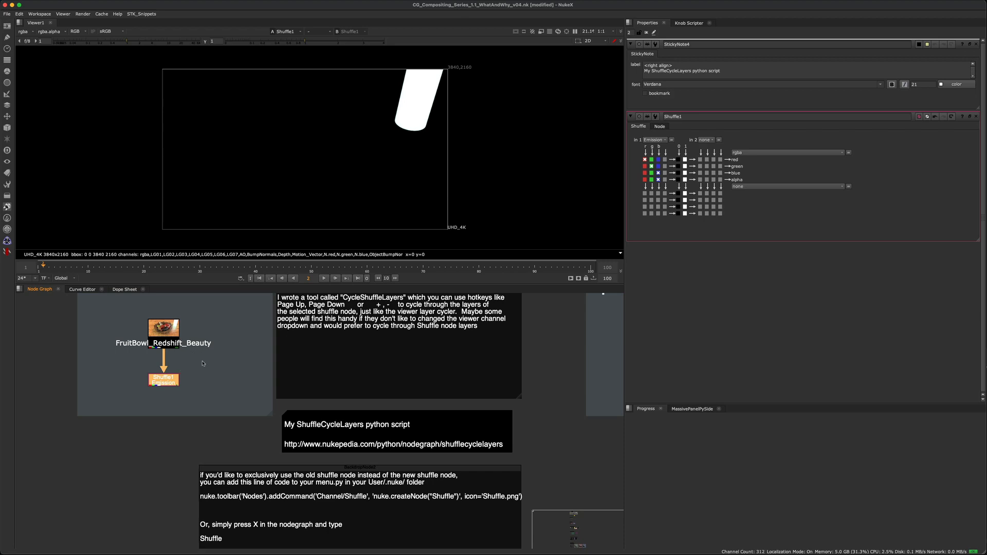
pyautogui.scroll(-1, 209, 362)
pyautogui.moveTo(209, 362); pyautogui.dragTo(179, 393, button='middle')
pyautogui.scroll(1, 342, 168)
pyautogui.moveTo(339, 151)
pyautogui.mouseDown(button='middle')
pyautogui.moveTo(321, 169)
pyautogui.moveTo(321, 148)
pyautogui.mouseUp(button='middle')
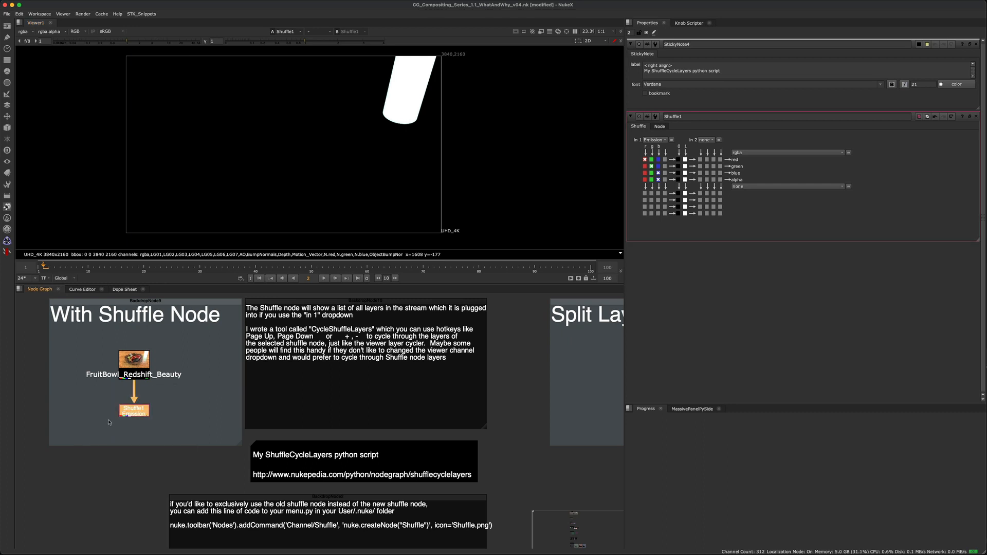
pyautogui.moveTo(180, 383); pyautogui.dragTo(93, 437)
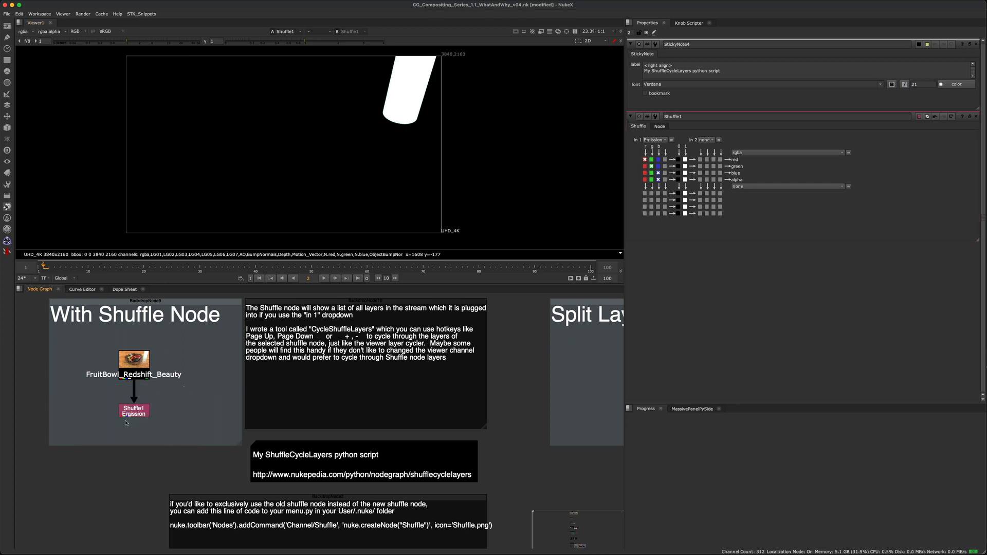
# Add a new-style Shuffle node beside the Emission Shuffle in the With Shuffle Node section.
pyautogui.scroll(-3, 142, 403)
pyautogui.scroll(5, 172, 416)
pyautogui.moveTo(172, 416); pyautogui.dragTo(339, 381, button='middle')
pyautogui.click(264, 360)
pyautogui.moveTo(263, 359)
pyautogui.mouseDown(button='middle')
pyautogui.moveTo(208, 388)
pyautogui.moveTo(225, 395)
pyautogui.mouseUp(button='middle')
pyautogui.scroll(-3, 247, 390)
pyautogui.moveTo(299, 411)
pyautogui.mouseDown(button='middle')
pyautogui.moveTo(291, 384)
pyautogui.moveTo(325, 372)
pyautogui.mouseUp(button='middle')
pyautogui.moveTo(325, 373); pyautogui.dragTo(385, 373, button='middle')
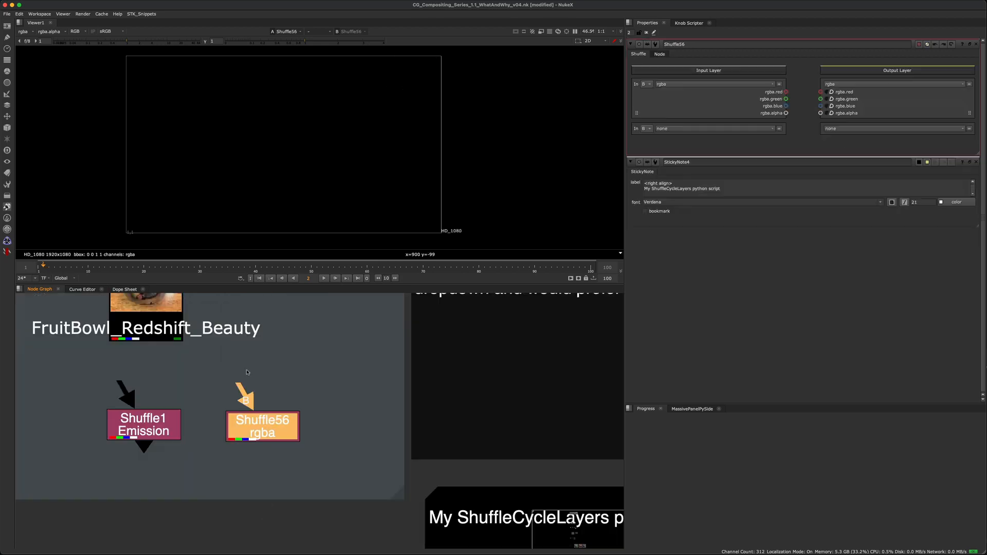
pyautogui.click(287, 453)
pyautogui.moveTo(278, 434)
pyautogui.mouseDown()
pyautogui.moveTo(273, 419)
pyautogui.moveTo(283, 431)
pyautogui.mouseUp()
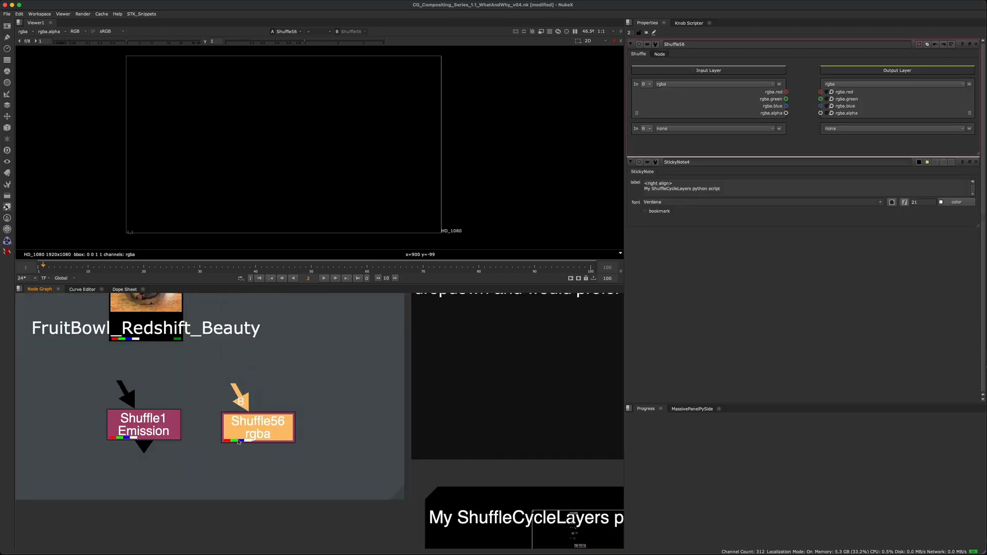
pyautogui.scroll(-4, 253, 418)
pyautogui.scroll(3, 253, 417)
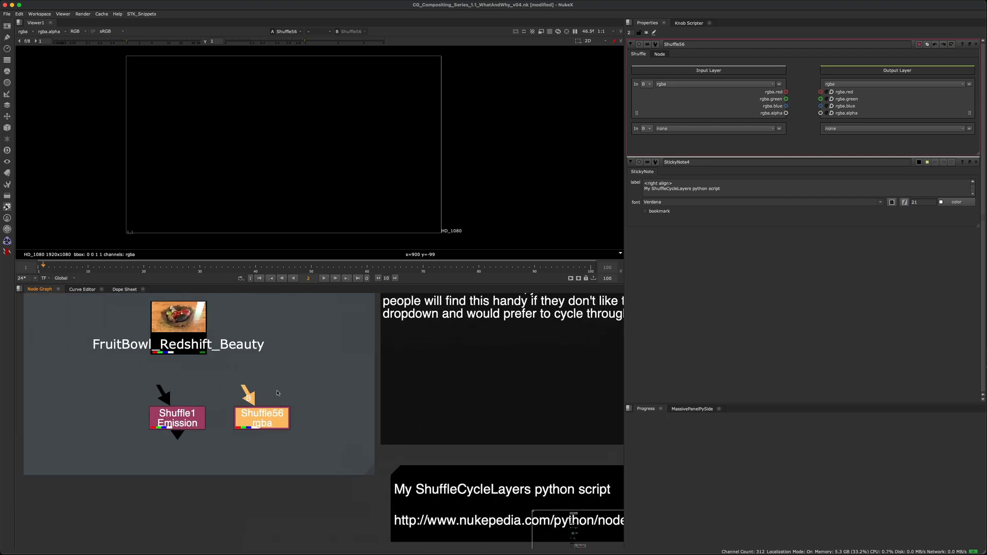
# Connect the new Shuffle's B input to FruitBowl_Redshift_Beauty.
pyautogui.click(254, 384)
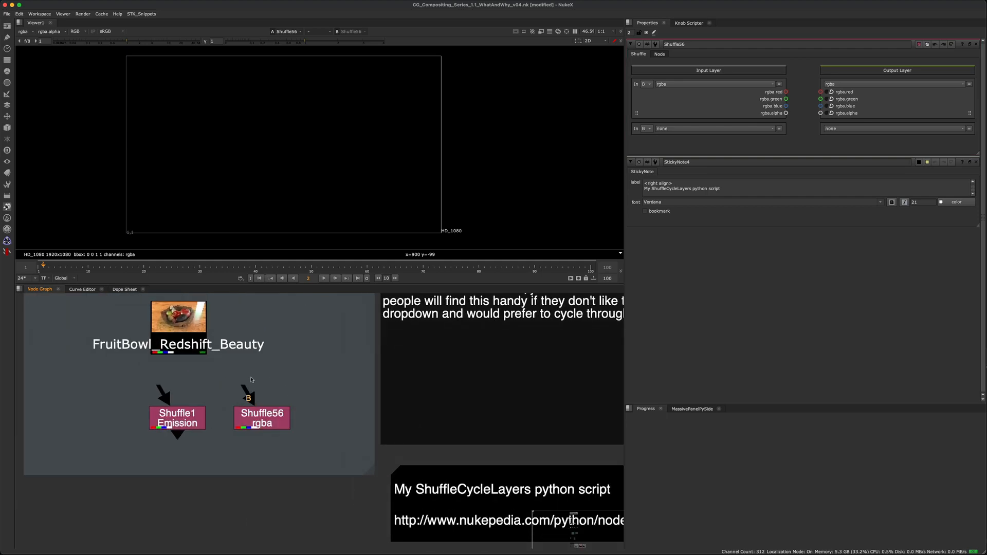
pyautogui.moveTo(261, 423); pyautogui.dragTo(257, 422)
pyautogui.moveTo(241, 390); pyautogui.dragTo(192, 350)
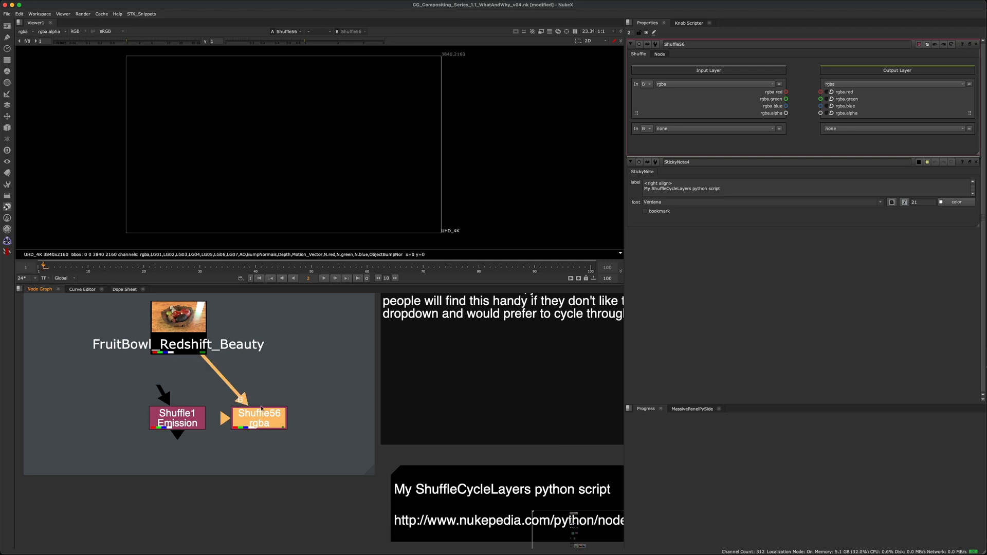
pyautogui.moveTo(253, 422); pyautogui.dragTo(252, 423)
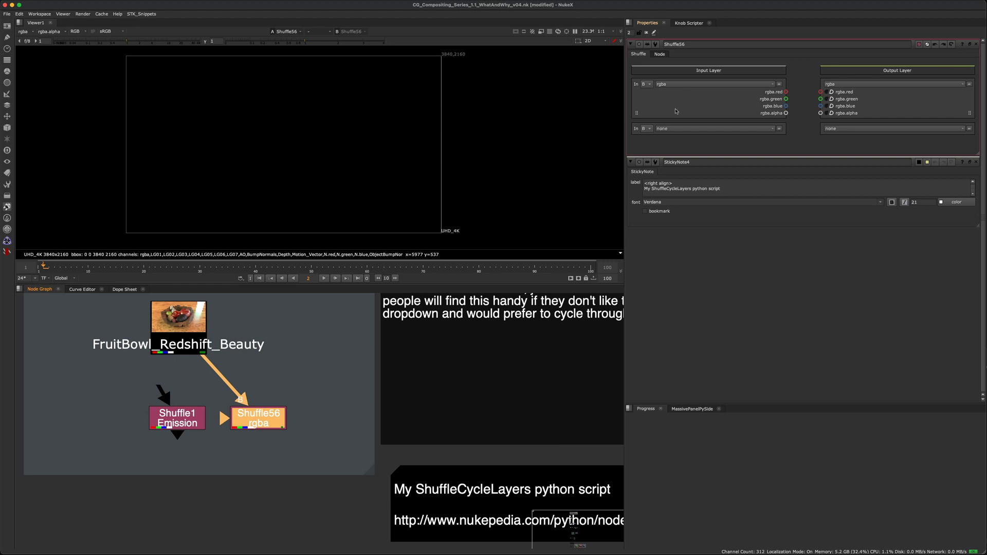
# Switch the new Shuffle's input layer through disparityR and CryptoMesh03 to rotopaint_mask, and look over the full layer list again.
pyautogui.click(695, 85)
pyautogui.click(702, 86)
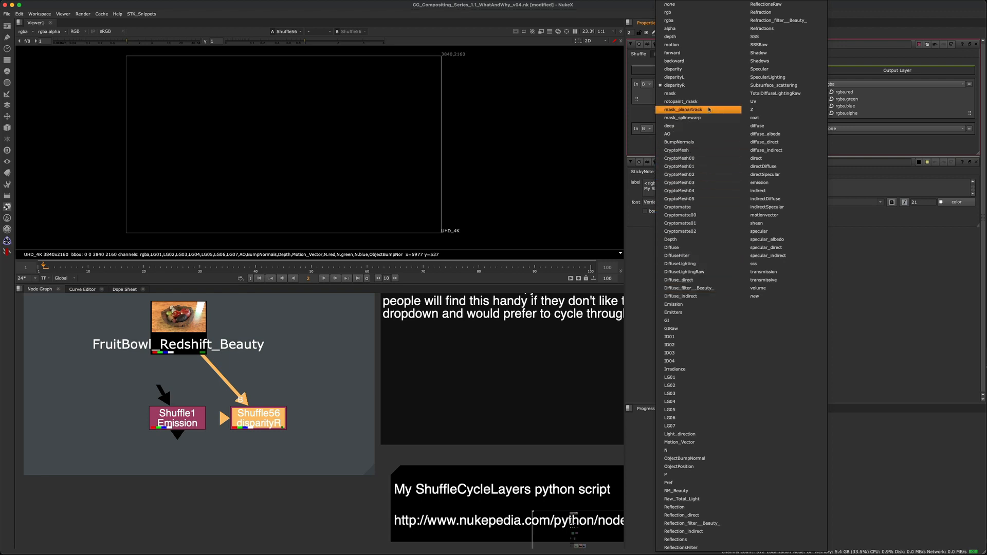
pyautogui.click(633, 102)
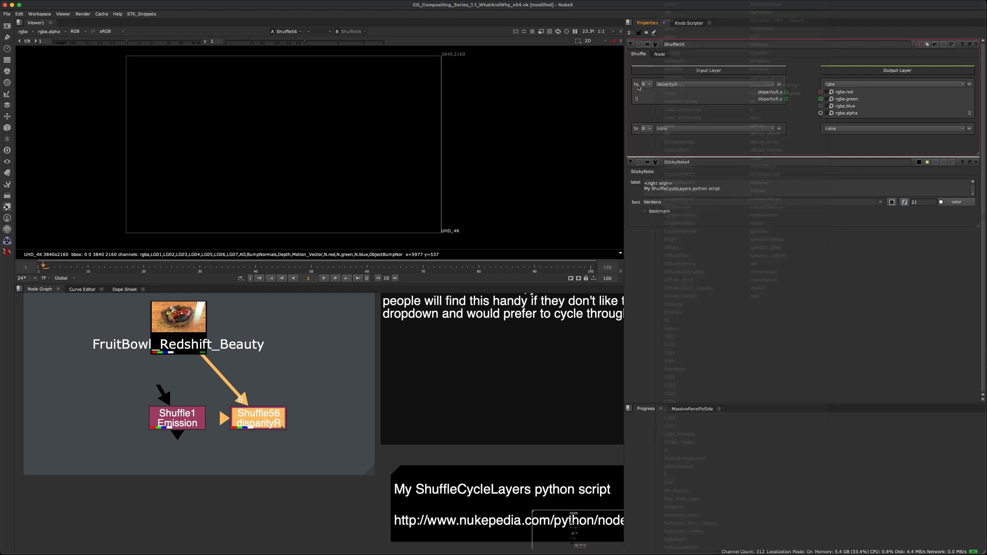
pyautogui.click(675, 84)
pyautogui.click(679, 183)
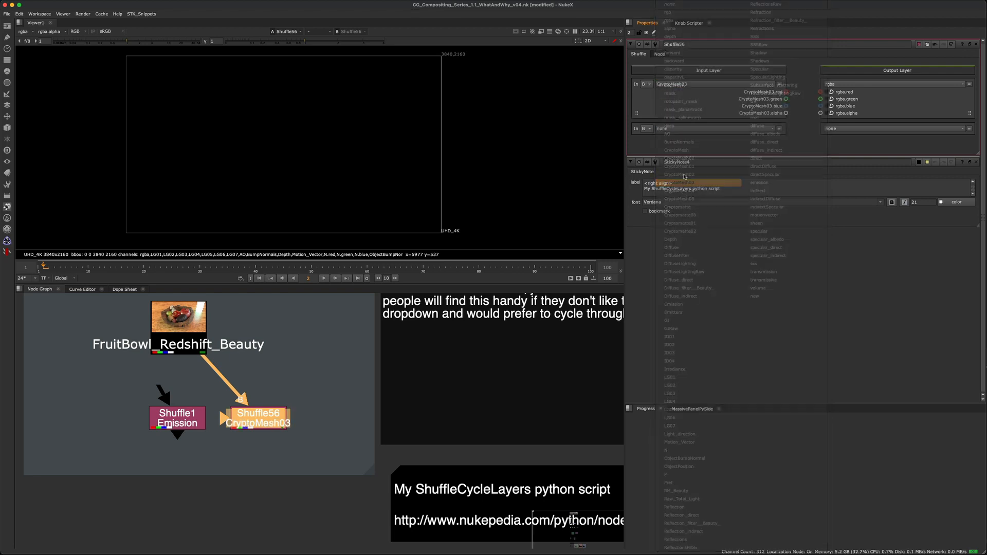
pyautogui.click(679, 85)
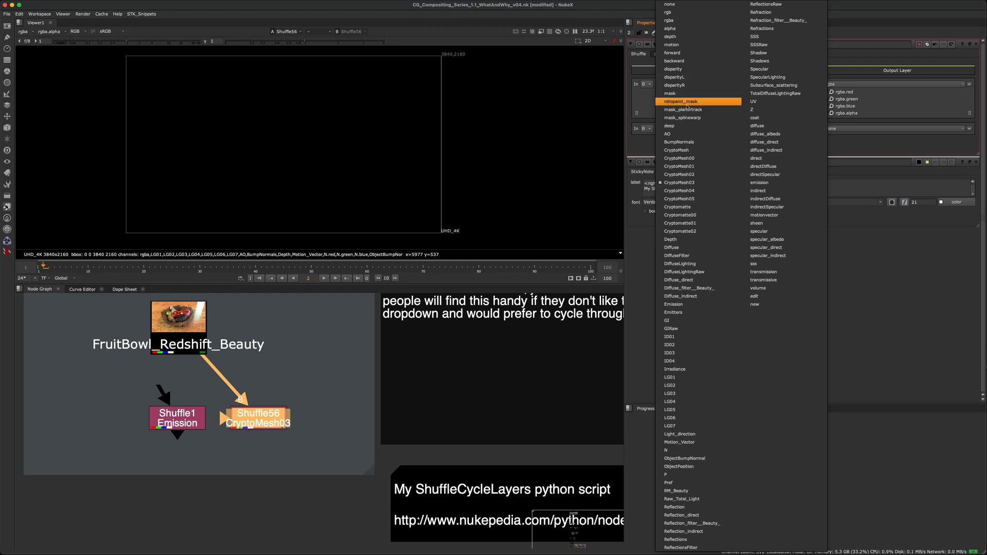
pyautogui.click(684, 101)
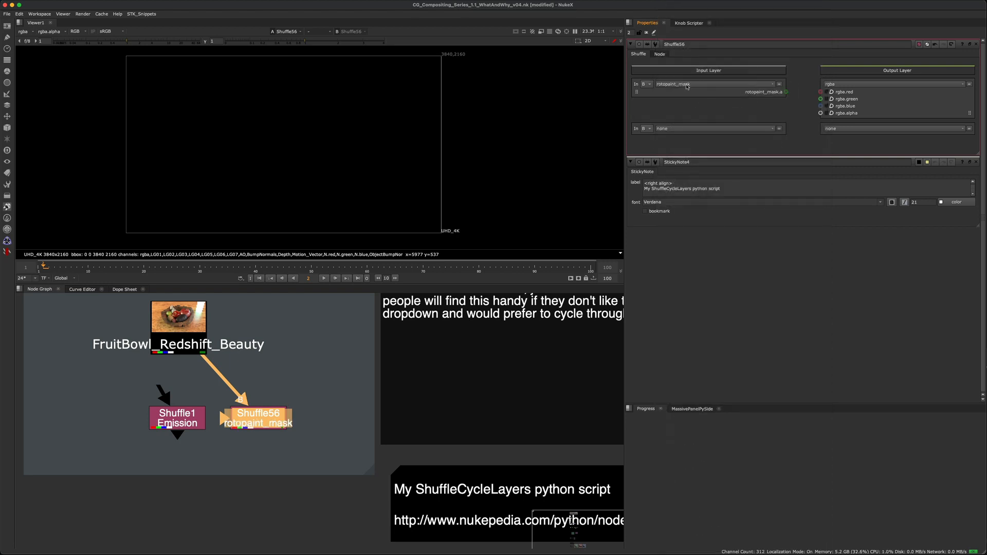
pyautogui.click(693, 85)
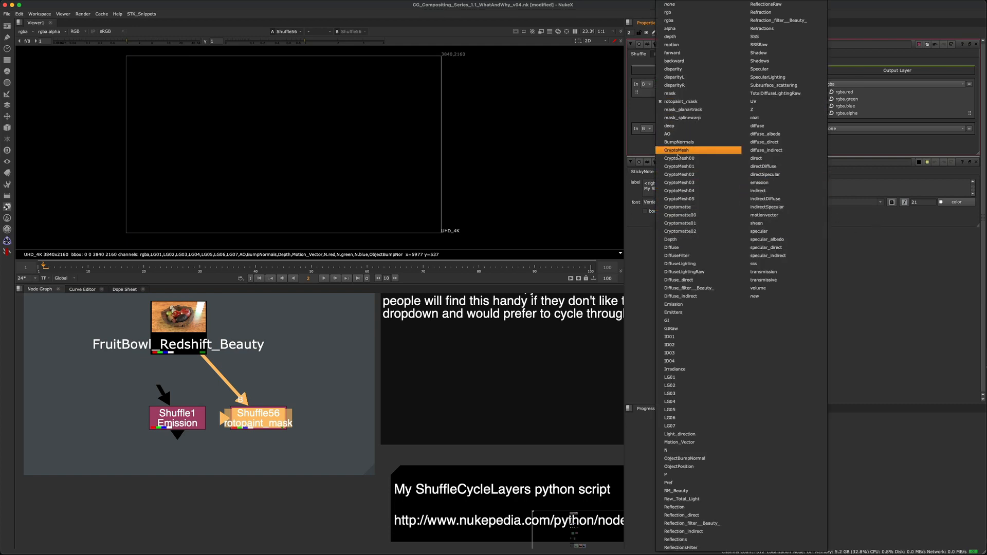
pyautogui.click(641, 109)
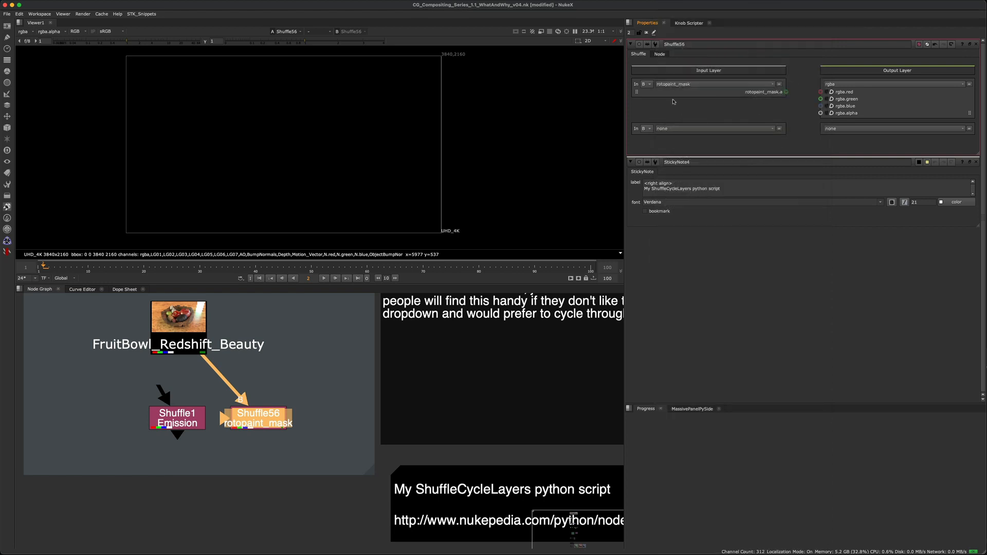
# Reconnect the Emission Shuffle to FruitBowl_Redshift_Beauty, view it and open its properties.
pyautogui.click(177, 419)
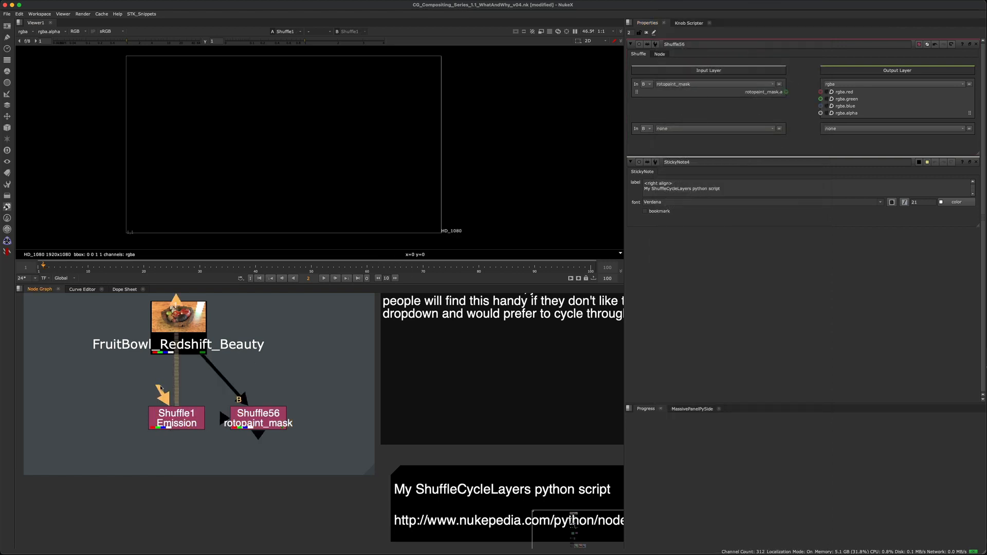
pyautogui.press('1')
pyautogui.doubleClick(177, 421)
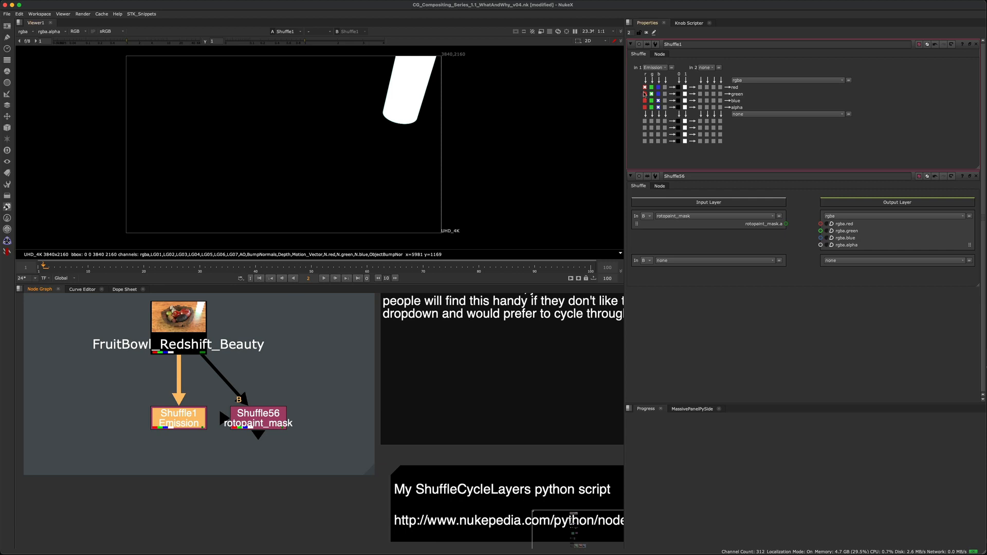
# Check which layers the old Emission Shuffle offers for in 1, leaving the selection as is.
pyautogui.click(655, 68)
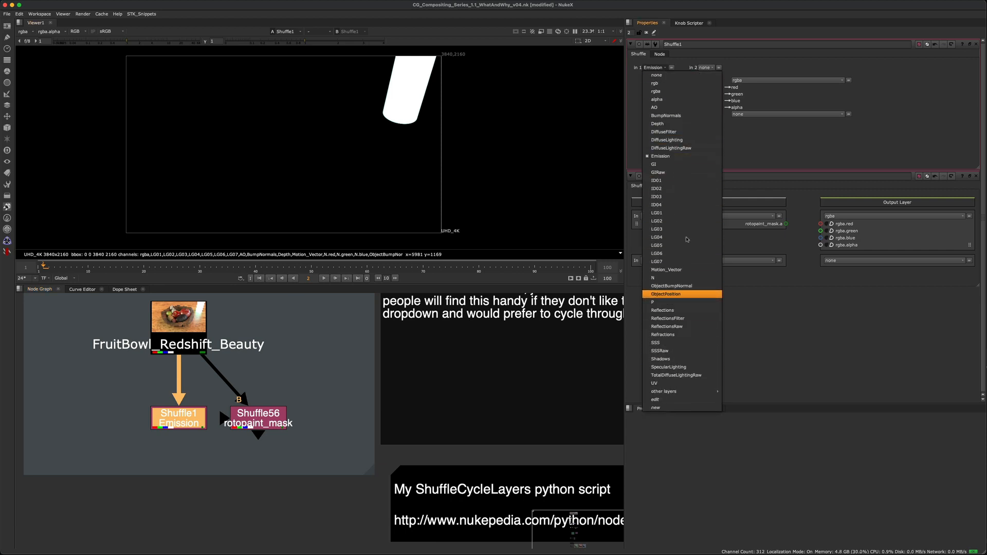
pyautogui.click(183, 336)
pyautogui.moveTo(183, 335); pyautogui.dragTo(183, 342)
pyautogui.click(263, 394)
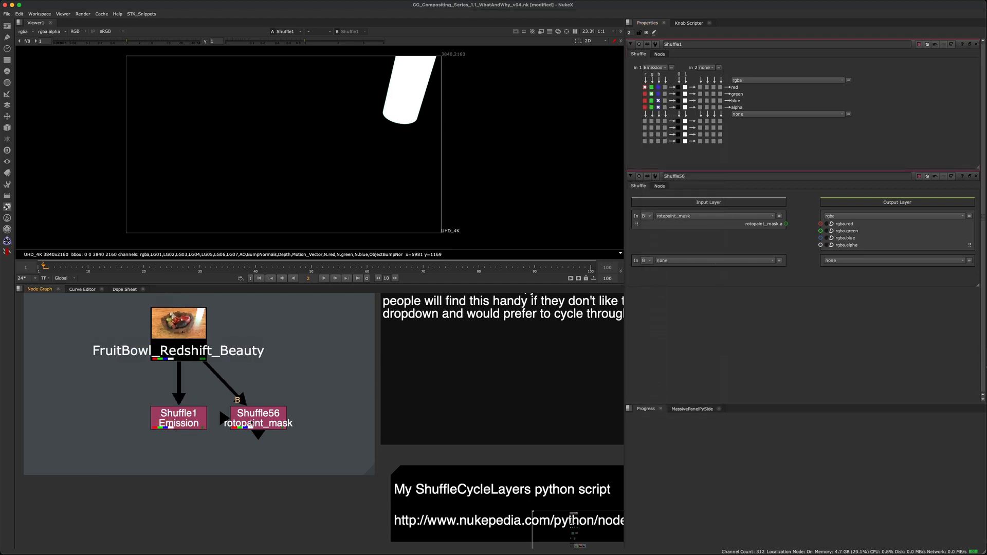
# Set the new Shuffle's output layer to disparityR and check the layers offered for its second input.
pyautogui.doubleClick(249, 424)
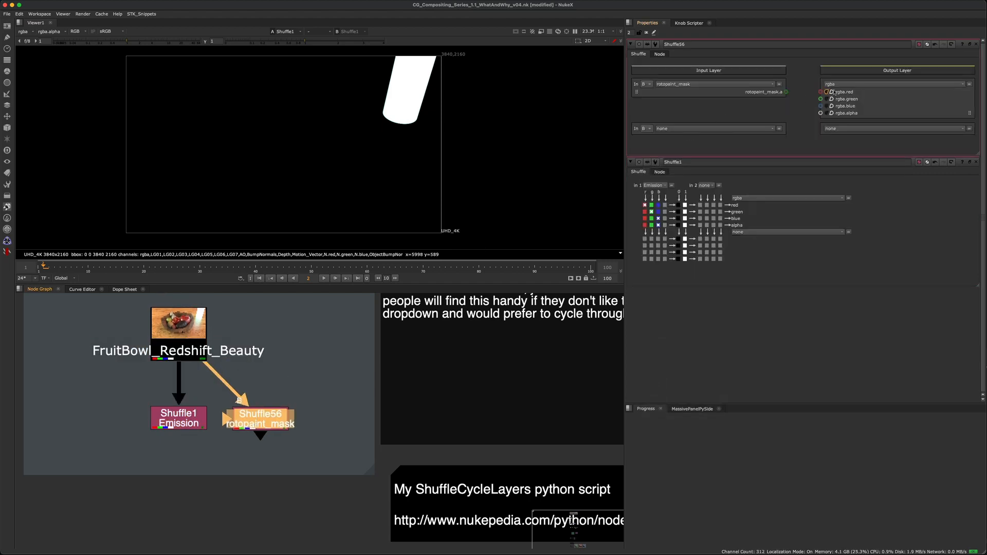
pyautogui.click(846, 87)
pyautogui.click(857, 85)
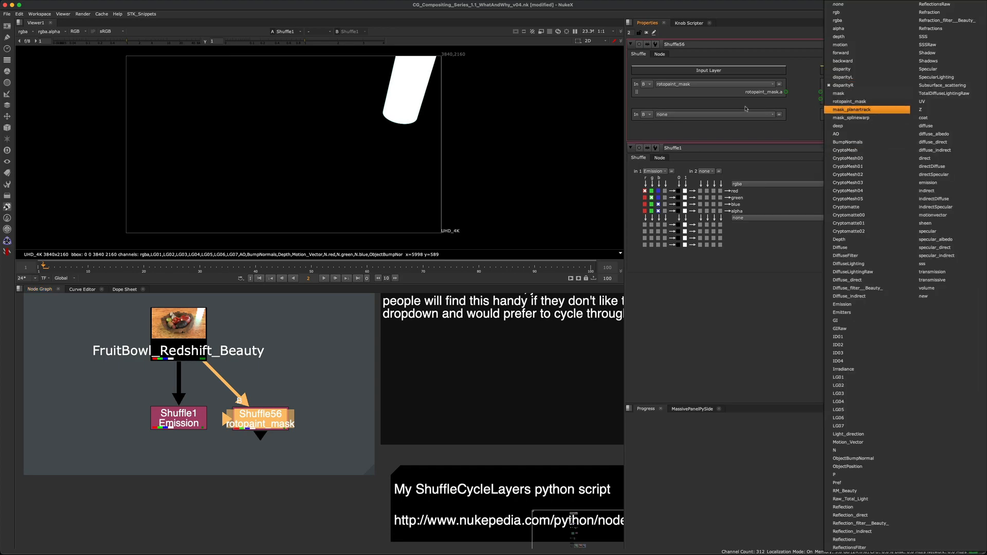
pyautogui.click(694, 113)
pyautogui.click(713, 118)
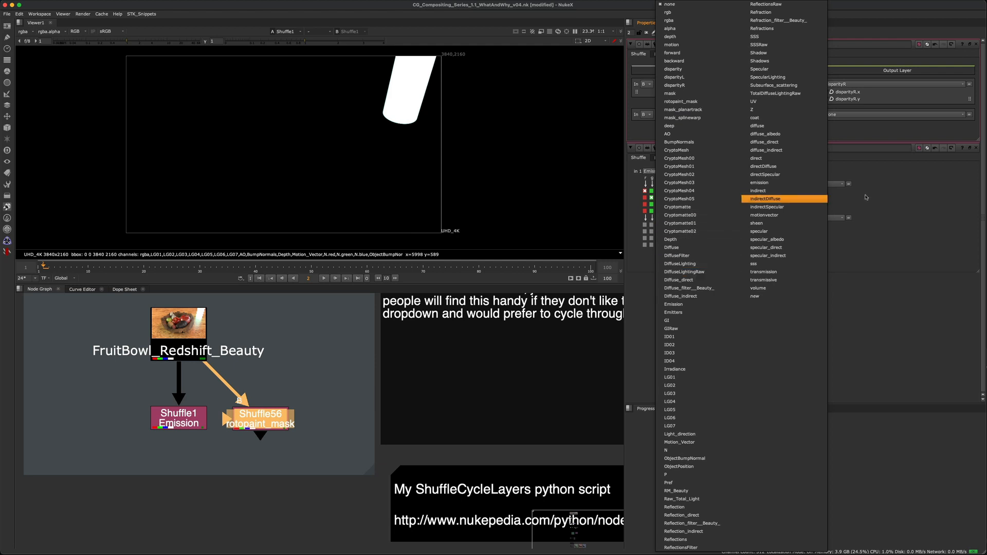
pyautogui.click(873, 123)
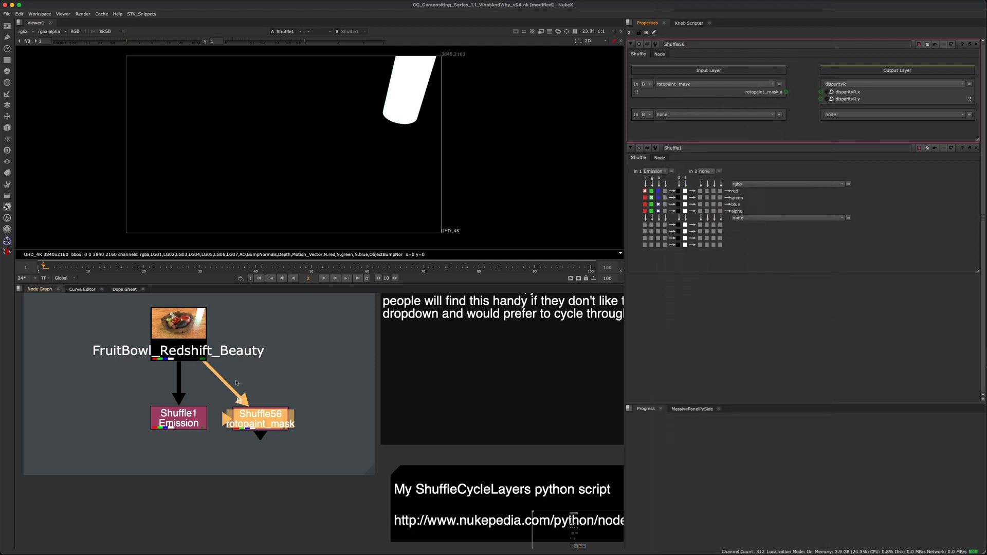
# Compare the properties of the old Emission Shuffle with those of the new rotopaint_mask Shuffle.
pyautogui.doubleClick(183, 417)
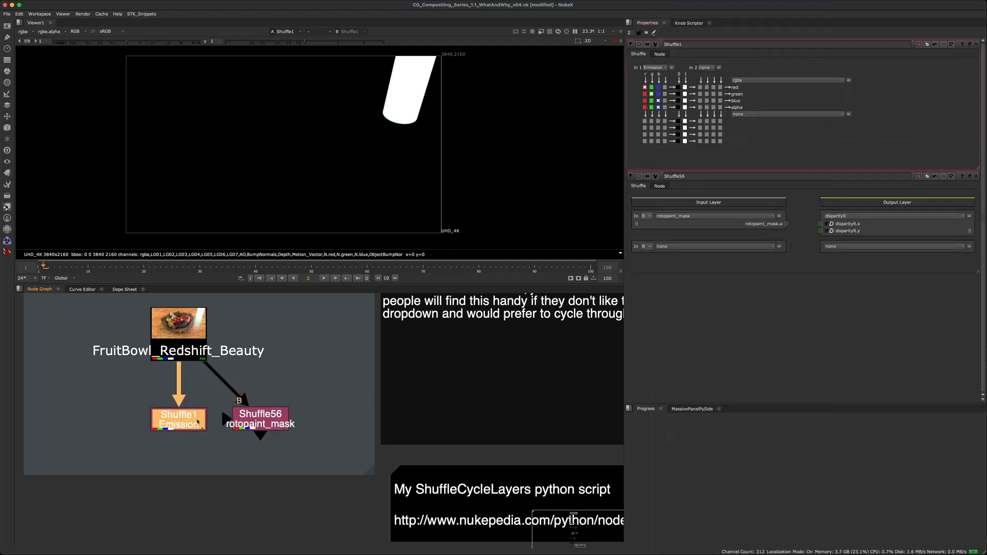
pyautogui.moveTo(306, 380); pyautogui.dragTo(200, 432)
pyautogui.moveTo(283, 375); pyautogui.dragTo(281, 383, button='middle')
pyautogui.moveTo(295, 371); pyautogui.dragTo(198, 443)
pyautogui.moveTo(303, 374); pyautogui.dragTo(314, 373, button='middle')
pyautogui.click(256, 391)
pyautogui.doubleClick(249, 409)
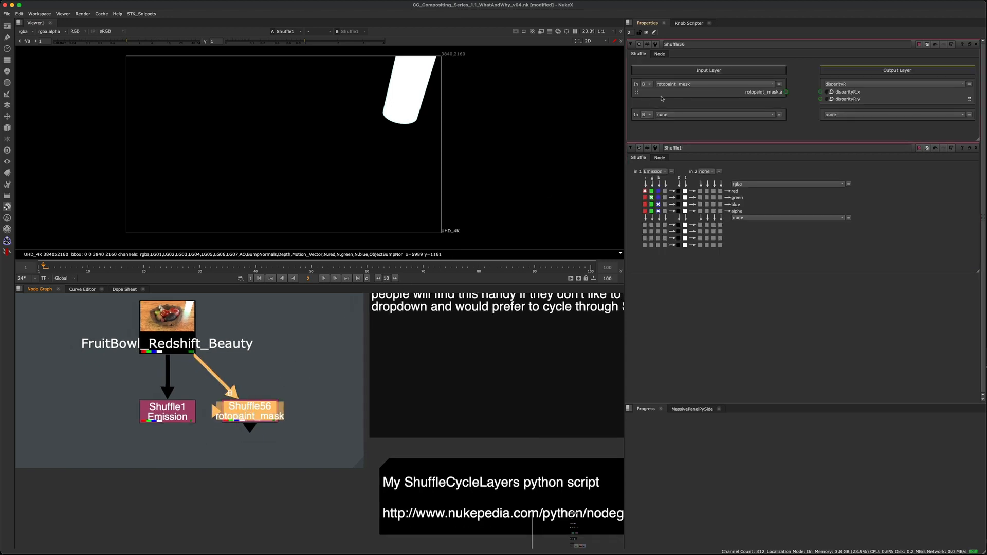
pyautogui.moveTo(330, 364); pyautogui.dragTo(195, 455)
# Create an old-style Shuffle node with the TCL command Shuffle and place it beside the note about the old shuffle.
pyautogui.scroll(-5, 295, 385)
pyautogui.moveTo(343, 394); pyautogui.dragTo(306, 407, button='middle')
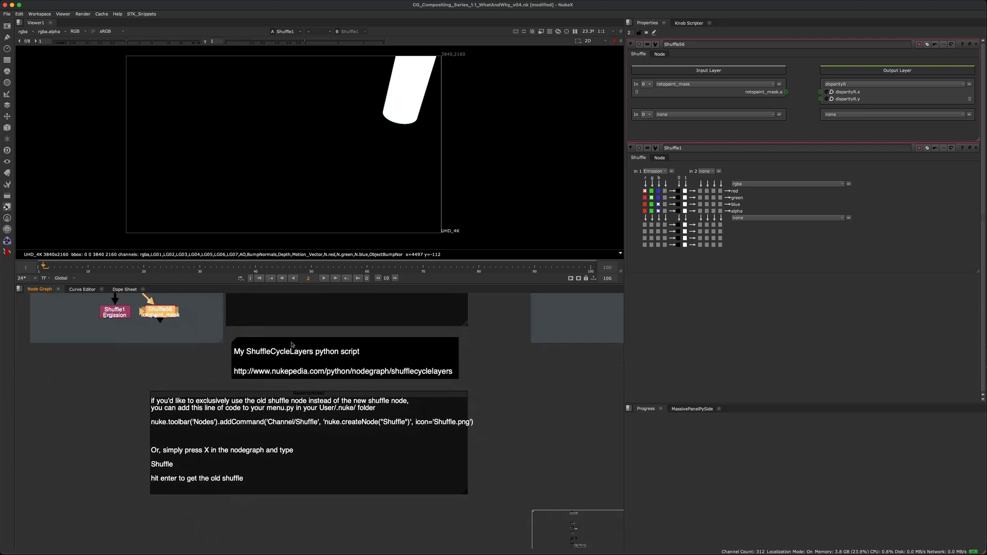
pyautogui.moveTo(292, 344); pyautogui.dragTo(310, 347, button='middle')
pyautogui.scroll(3, 302, 395)
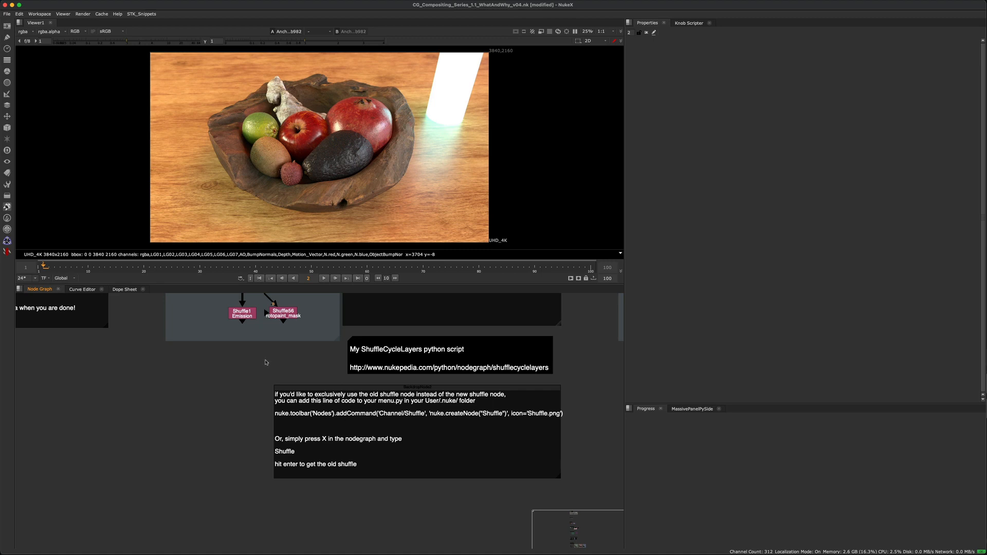
pyautogui.scroll(-1, 220, 408)
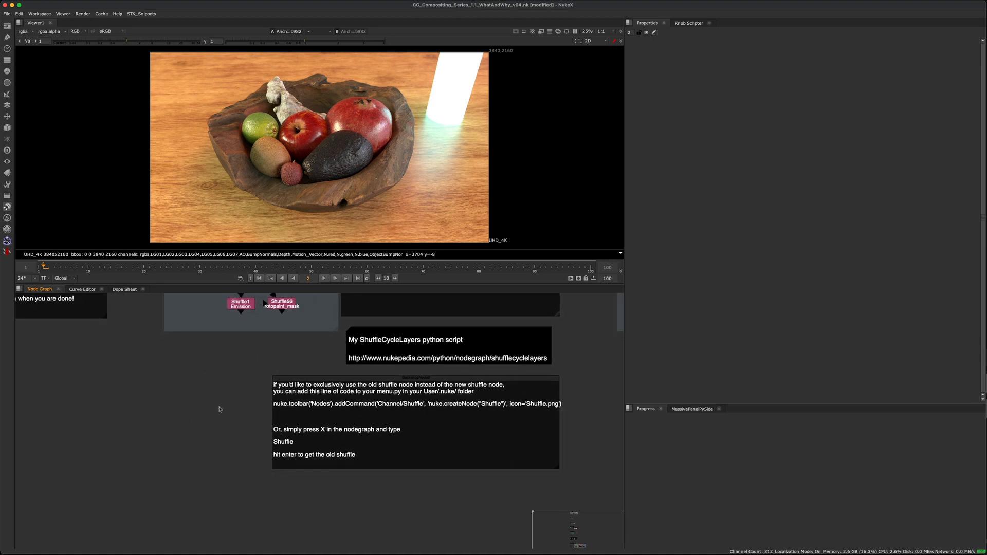
pyautogui.press('x')
pyautogui.moveTo(499, 250); pyautogui.dragTo(509, 203)
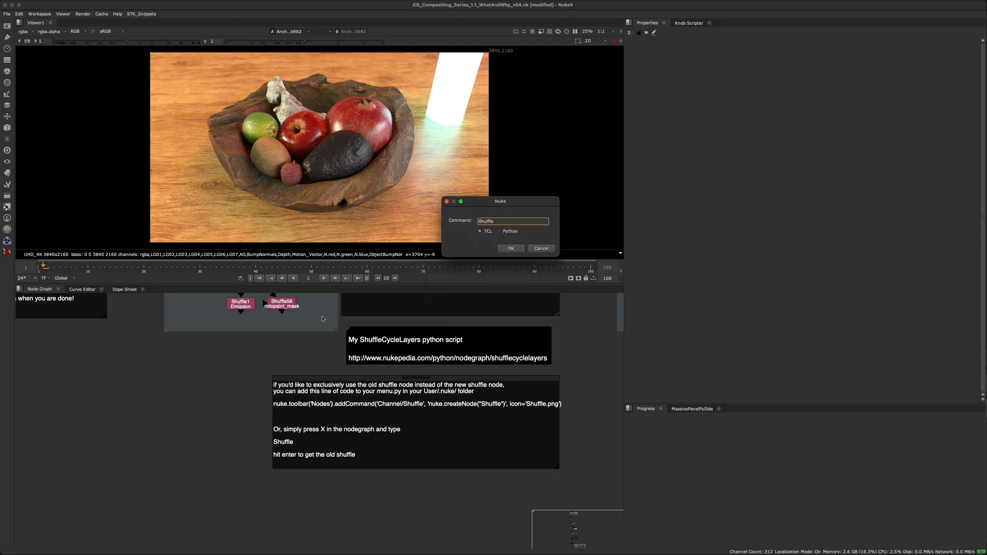
pyautogui.click(507, 249)
pyautogui.moveTo(208, 405); pyautogui.dragTo(216, 398, button='middle')
pyautogui.moveTo(219, 405); pyautogui.dragTo(221, 395)
pyautogui.click(220, 432)
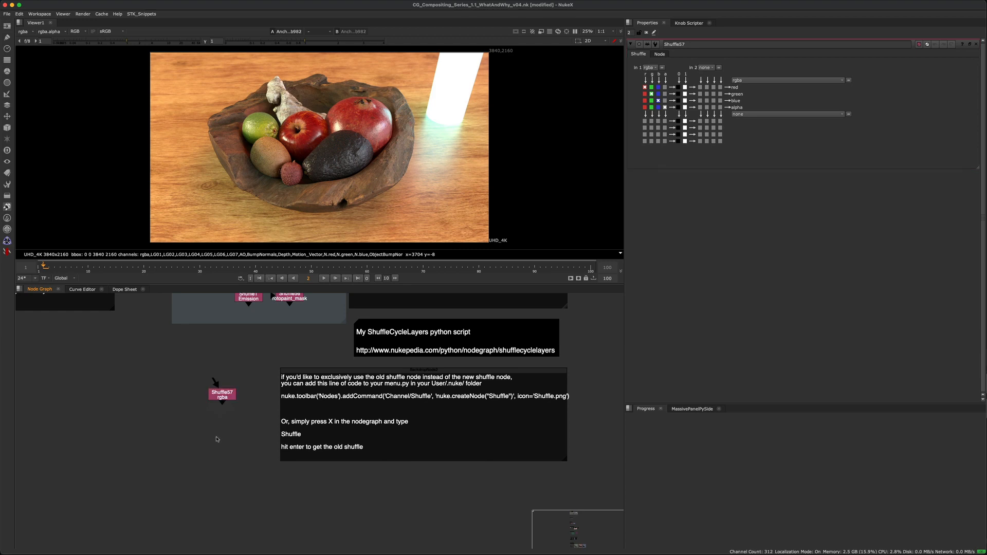
# Create a new-style Shuffle node below the old-style one with the TCL command Shuffle2.
pyautogui.press('x')
pyautogui.click(502, 268)
pyautogui.write('2')
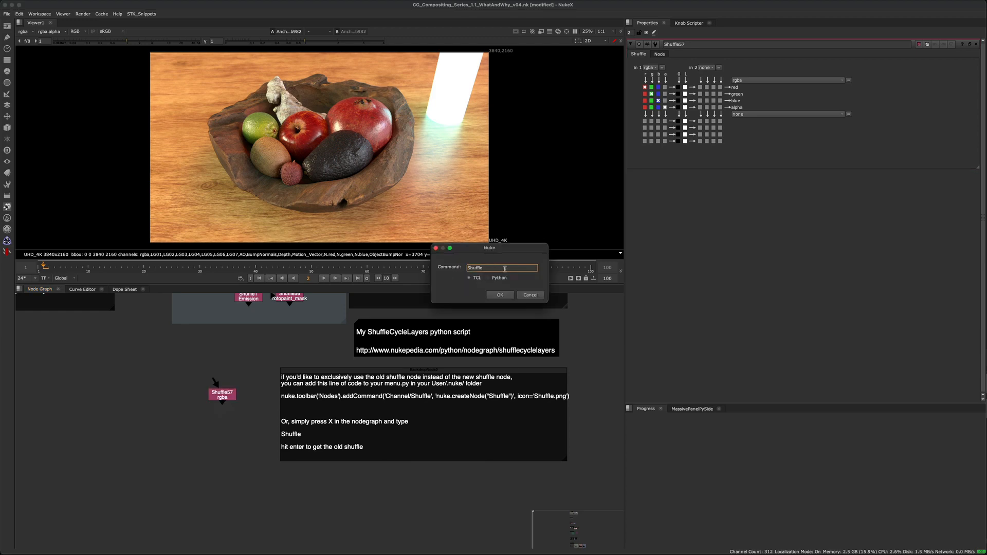
pyautogui.click(500, 295)
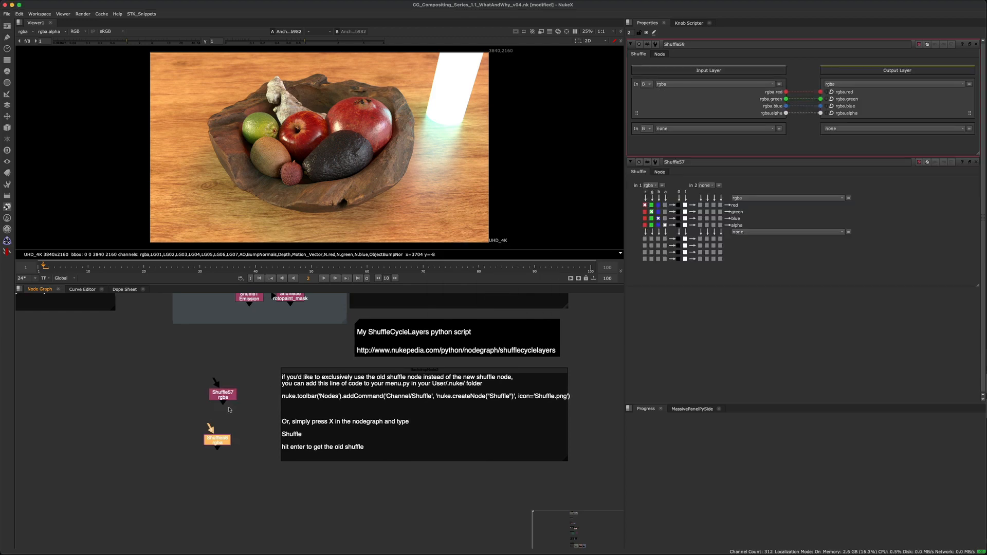
# Examine the Split Layers script section and its notes listing the downloadable split layers python scripts.
pyautogui.scroll(2, 228, 410)
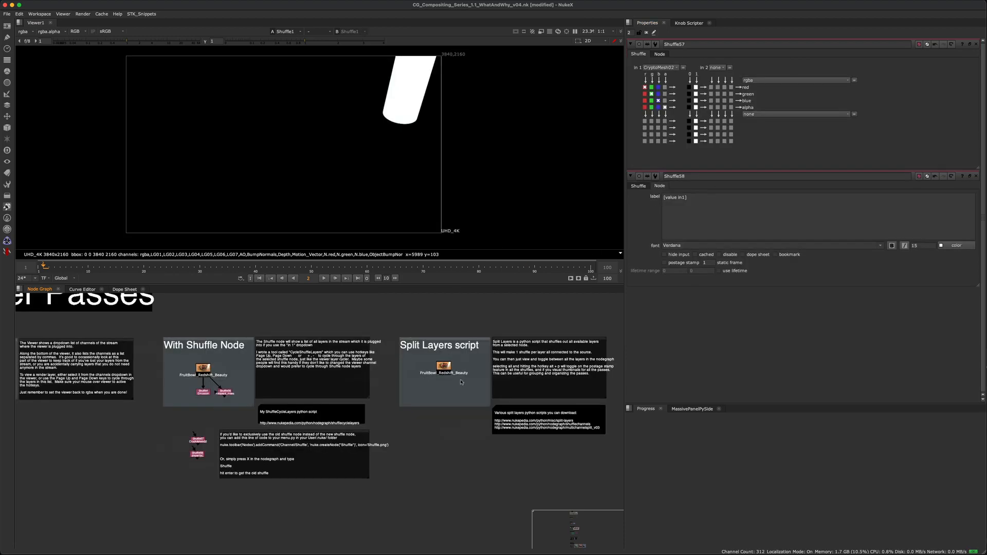
pyautogui.scroll(-3, 474, 361)
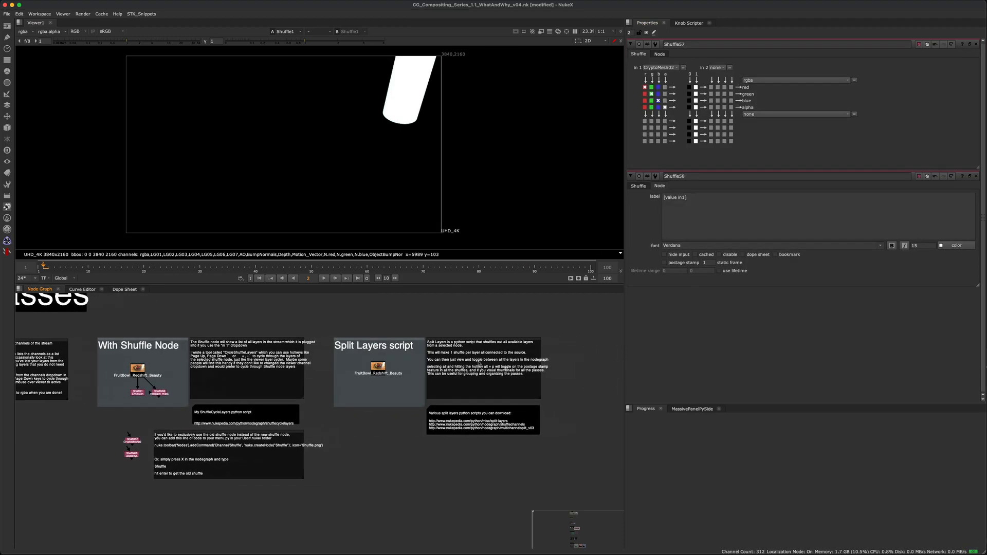
pyautogui.moveTo(460, 383); pyautogui.dragTo(430, 366, button='middle')
pyautogui.scroll(3, 428, 365)
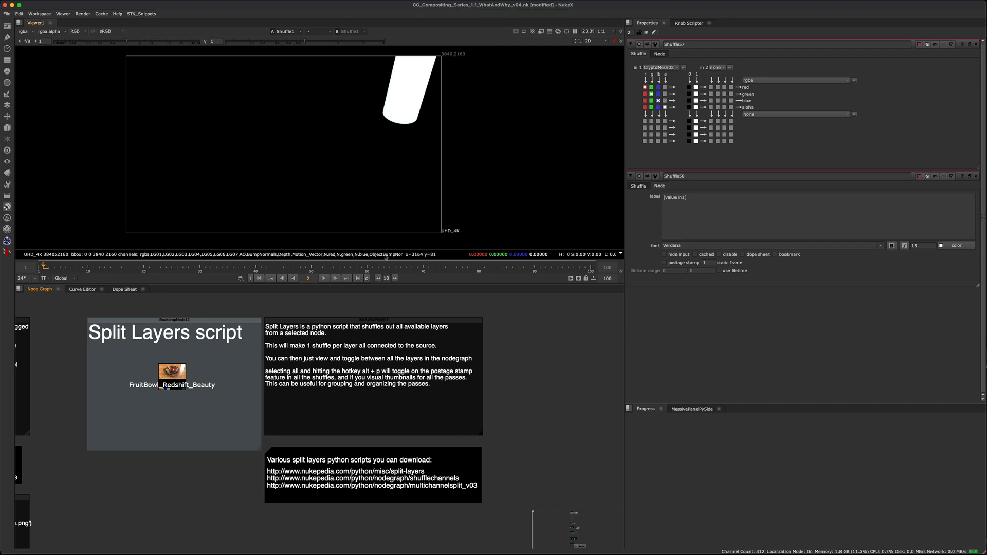
pyautogui.scroll(5, 378, 416)
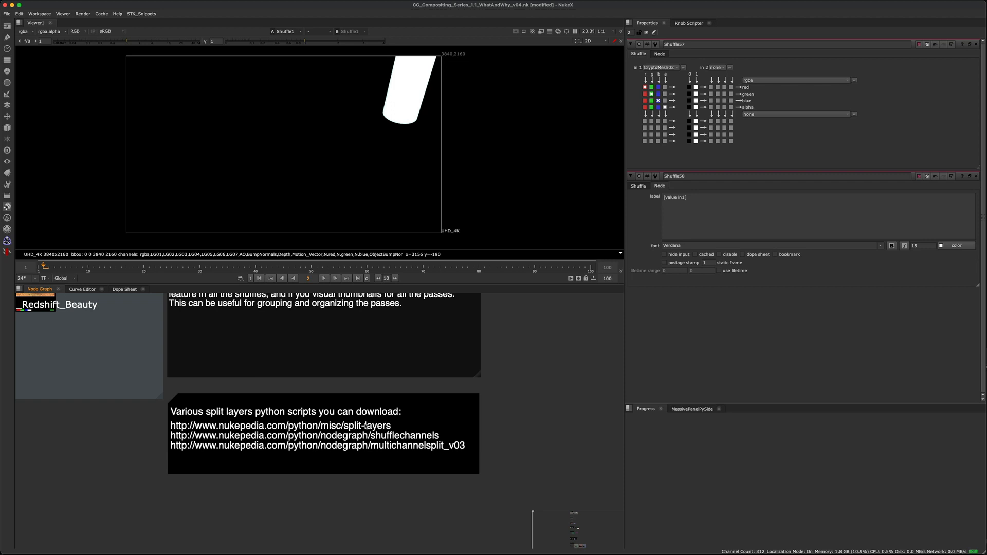
pyautogui.moveTo(395, 442); pyautogui.dragTo(353, 429, button='middle')
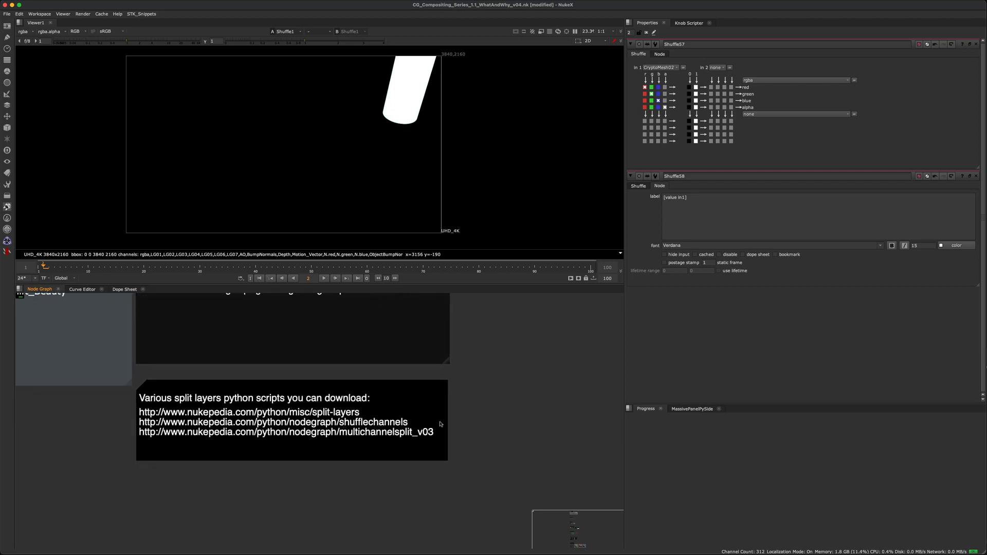
# Duplicate the FruitBowl_Redshift_Beauty node from the Split Layers script section into the empty space beside the notes.
pyautogui.scroll(-3, 477, 368)
pyautogui.moveTo(461, 370); pyautogui.dragTo(446, 411, button='middle')
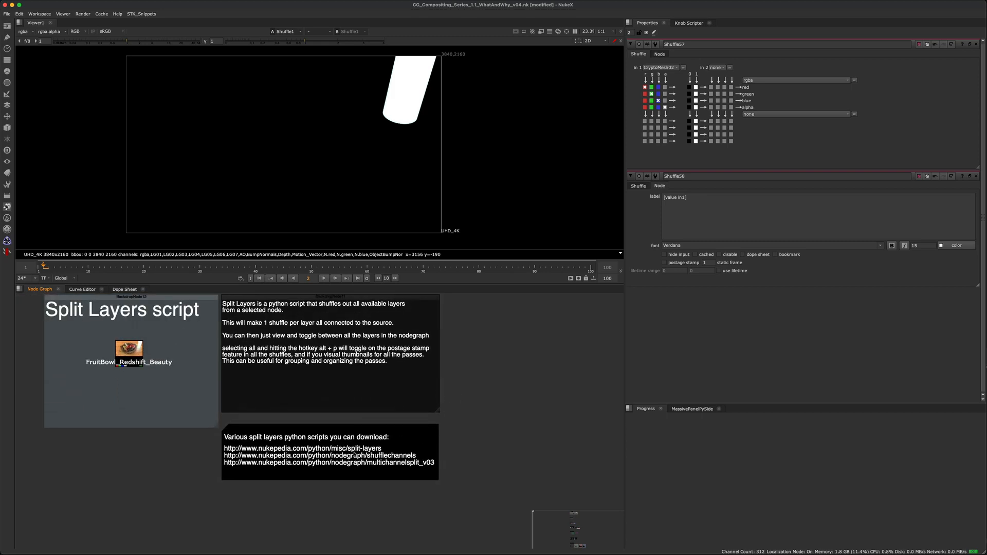
pyautogui.moveTo(368, 371); pyautogui.dragTo(370, 403, button='middle')
pyautogui.click(133, 386)
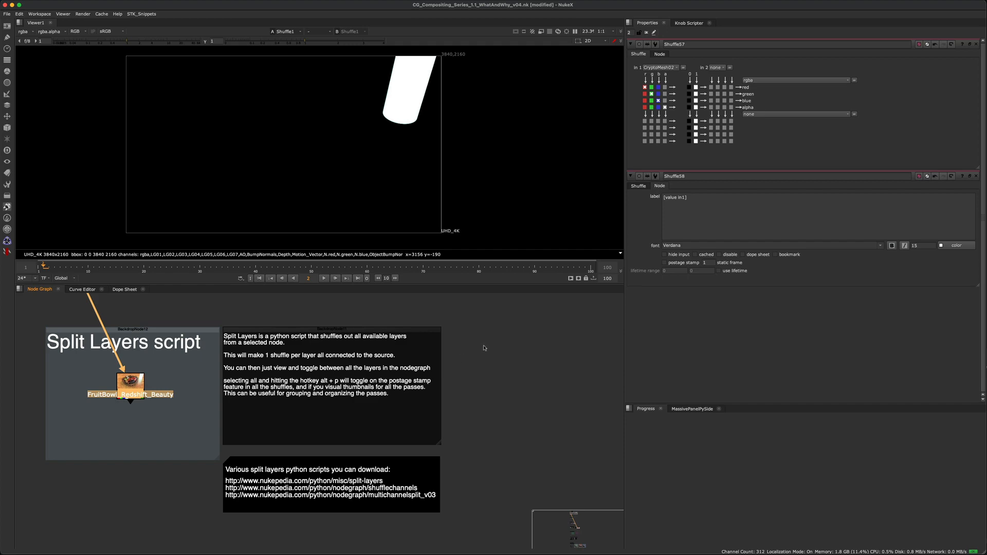
pyautogui.scroll(-3, 483, 349)
pyautogui.moveTo(619, 332); pyautogui.dragTo(398, 356, button='middle')
pyautogui.click(432, 360)
pyautogui.press('super+v')
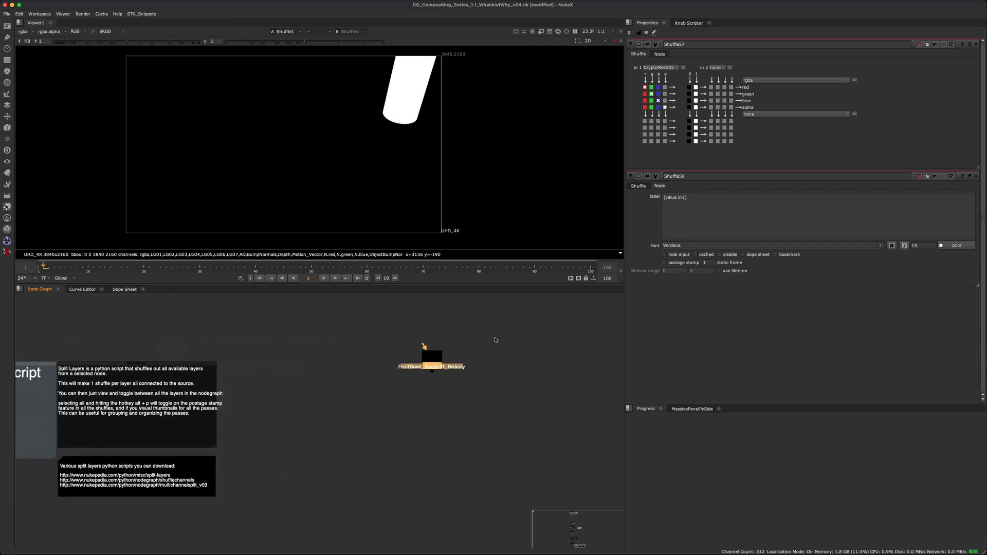
# View the duplicated FruitBowl_Redshift_Beauty node in the viewer and keep it selected.
pyautogui.click(488, 345)
pyautogui.press('1')
pyautogui.moveTo(507, 331); pyautogui.dragTo(444, 335, button='middle')
pyautogui.moveTo(432, 336)
pyautogui.mouseDown()
pyautogui.moveTo(336, 397)
pyautogui.moveTo(336, 384)
pyautogui.moveTo(309, 411)
pyautogui.mouseUp()
pyautogui.moveTo(409, 353); pyautogui.dragTo(402, 346, button='middle')
pyautogui.moveTo(423, 328); pyautogui.dragTo(297, 406)
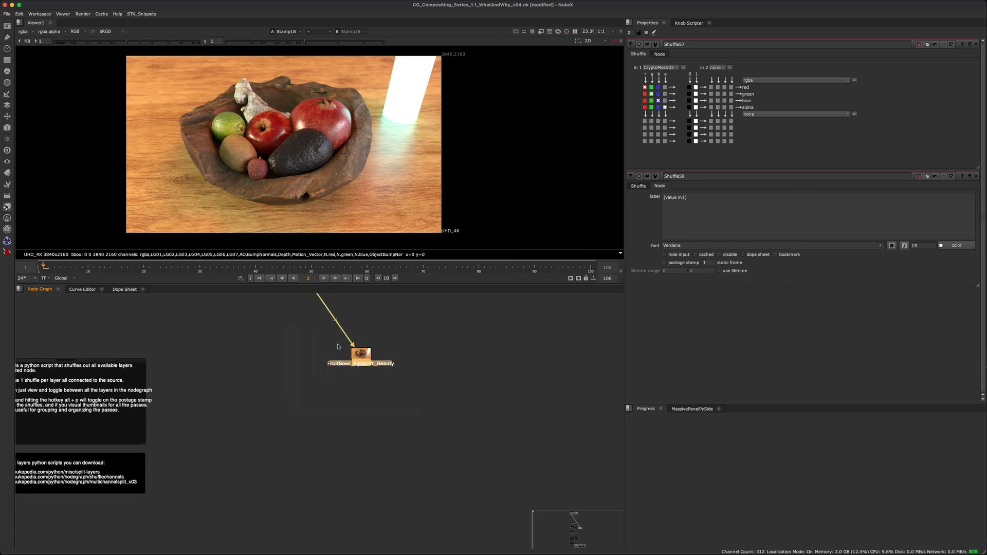
# Run Split Channels on the duplicated beauty node and move that source node above the middle of the shuffle row.
pyautogui.click(142, 14)
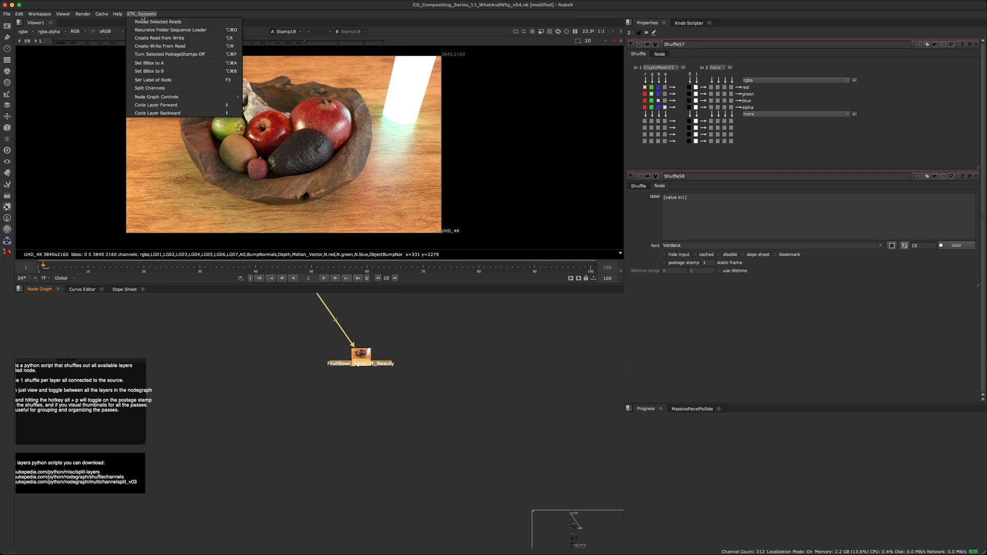
pyautogui.click(162, 88)
pyautogui.scroll(-3, 312, 344)
pyautogui.scroll(-3, 312, 344)
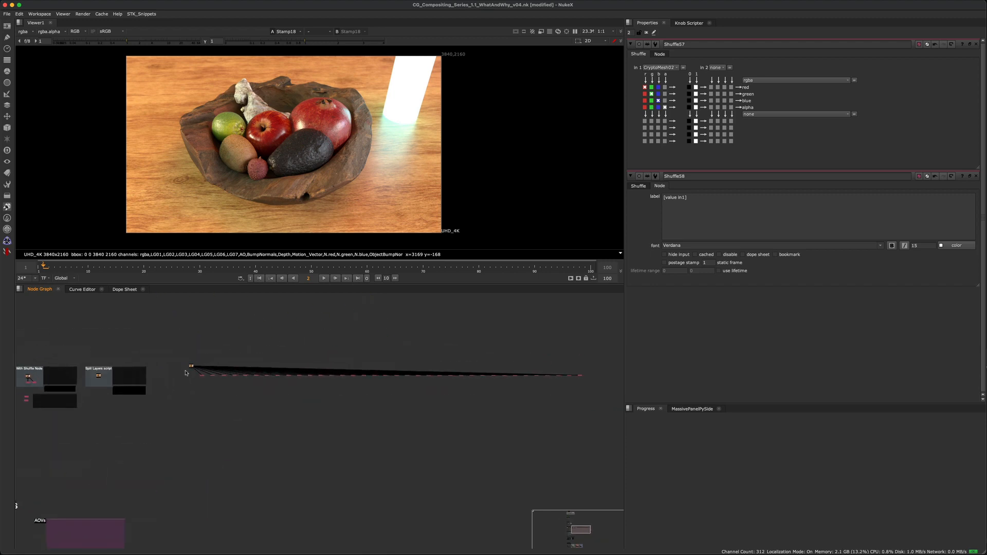
pyautogui.moveTo(191, 367); pyautogui.dragTo(395, 325)
# View the source node and the leftmost Shuffle of the generated row in the viewer.
pyautogui.press('1')
pyautogui.click(421, 333)
pyautogui.moveTo(385, 350); pyautogui.dragTo(327, 344, button='middle')
pyautogui.scroll(2, 145, 347)
pyautogui.click(137, 362)
pyautogui.press('1')
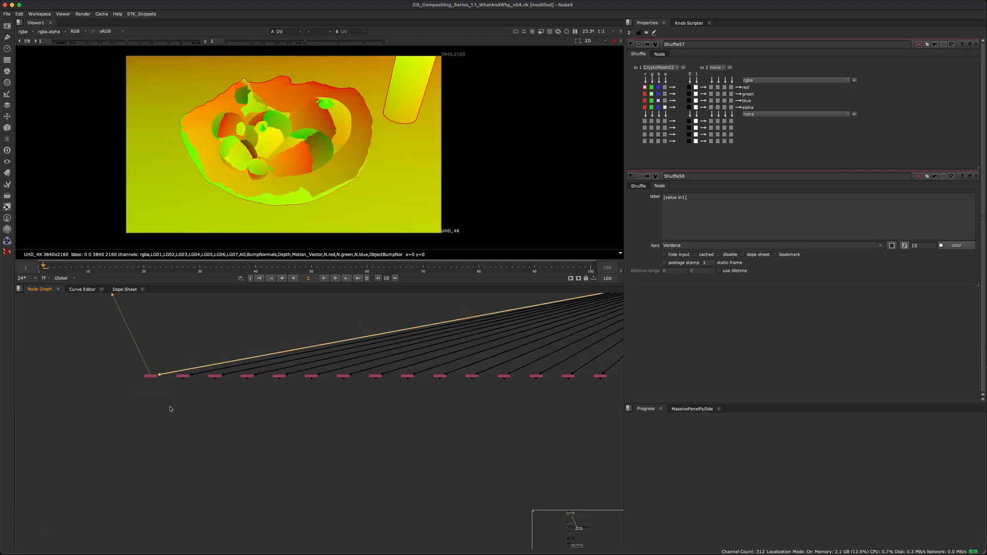
# View the neighbouring generated Shuffles one after another along the row, up to the Refractions pass.
pyautogui.scroll(3, 164, 404)
pyautogui.moveTo(165, 399); pyautogui.dragTo(208, 334)
pyautogui.press('1')
pyautogui.moveTo(221, 413); pyautogui.dragTo(281, 334)
pyautogui.press('1')
pyautogui.moveTo(317, 368); pyautogui.dragTo(353, 335)
pyautogui.press('2')
pyautogui.press('1')
pyautogui.press('2')
pyautogui.moveTo(481, 374); pyautogui.dragTo(306, 383, button='middle')
pyautogui.press('1')
pyautogui.moveTo(248, 403); pyautogui.dragTo(340, 320)
pyautogui.press('1')
pyautogui.moveTo(195, 406); pyautogui.dragTo(278, 327)
pyautogui.press('1')
pyautogui.moveTo(371, 381); pyautogui.dragTo(262, 398, button='middle')
pyautogui.moveTo(246, 406); pyautogui.dragTo(309, 339)
pyautogui.press('1')
pyautogui.scroll(-6, 357, 375)
pyautogui.moveTo(260, 413); pyautogui.dragTo(34, 457, button='middle')
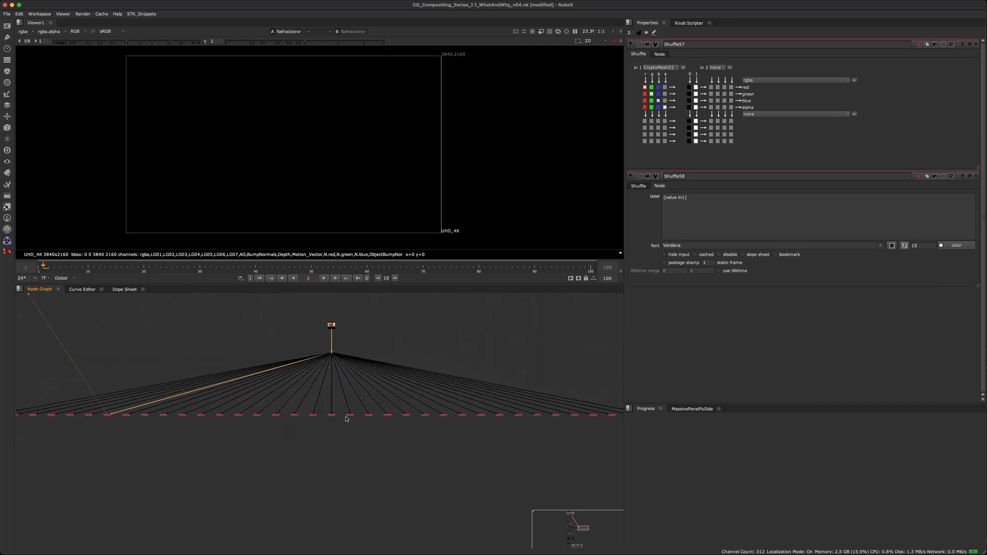
# View further generated Shuffles near the middle of the row, including the LG05 light group and the raw diffuse lighting pass.
pyautogui.scroll(6, 269, 425)
pyautogui.moveTo(247, 441); pyautogui.dragTo(313, 368)
pyautogui.press('1')
pyautogui.moveTo(194, 448); pyautogui.dragTo(270, 369)
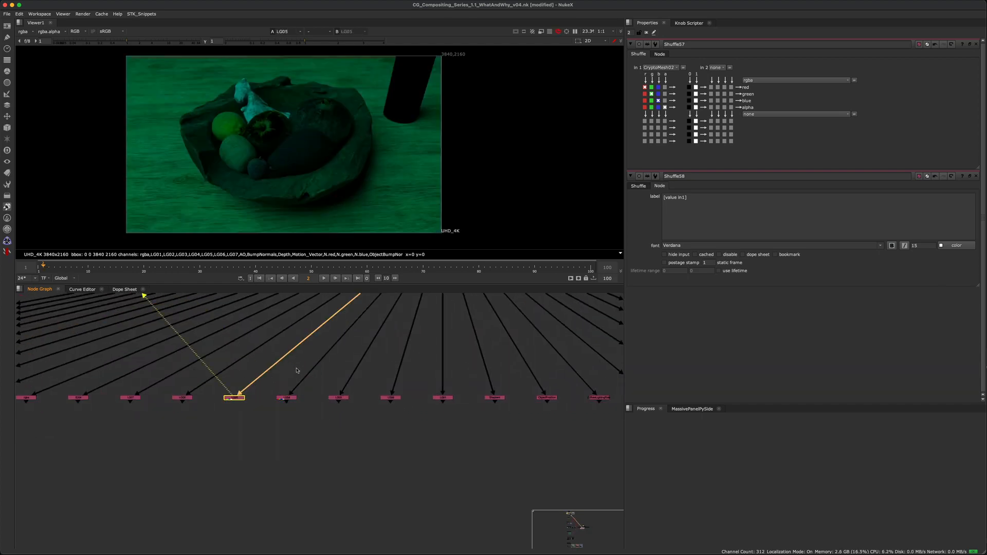
pyautogui.press('1')
pyautogui.moveTo(290, 464); pyautogui.dragTo(381, 369)
pyautogui.press('1')
pyautogui.moveTo(580, 407); pyautogui.dragTo(358, 420, button='middle')
pyautogui.moveTo(289, 488); pyautogui.dragTo(394, 385)
pyautogui.press('1')
# Look at the note listing the downloadable split layers scripts again and return to the generated shuffle row.
pyautogui.scroll(-6, 360, 412)
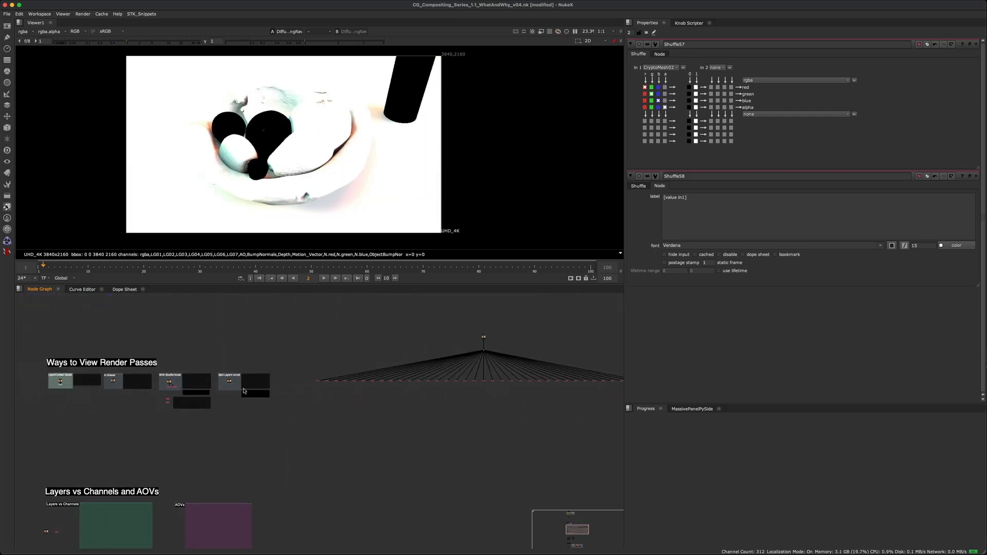
pyautogui.scroll(5, 336, 389)
pyautogui.scroll(5, 335, 388)
pyautogui.moveTo(481, 380); pyautogui.dragTo(309, 375, button='middle')
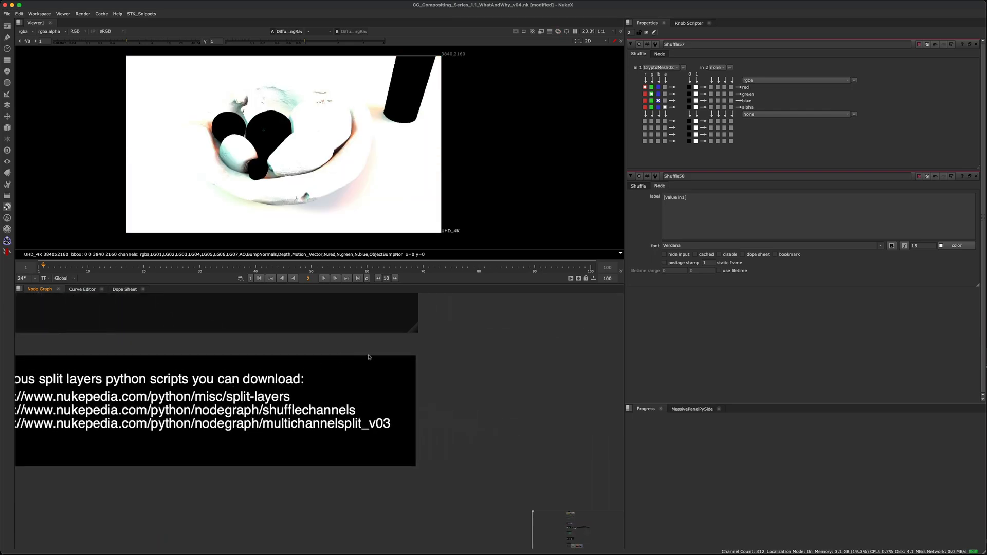
pyautogui.scroll(-6, 463, 359)
pyautogui.scroll(-2, 435, 396)
pyautogui.moveTo(606, 324); pyautogui.dragTo(390, 350, button='middle')
pyautogui.moveTo(560, 327); pyautogui.dragTo(379, 357, button='middle')
pyautogui.moveTo(478, 359); pyautogui.dragTo(289, 363, button='middle')
pyautogui.scroll(-5, 297, 366)
pyautogui.moveTo(72, 365); pyautogui.dragTo(548, 420)
pyautogui.scroll(5, 389, 411)
pyautogui.scroll(4, 419, 360)
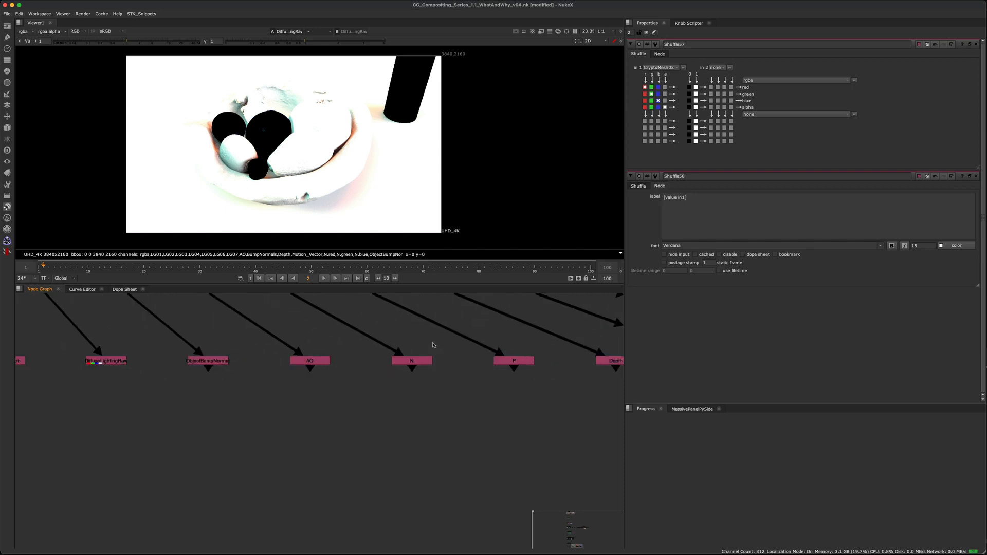
# View the generated N, P and Depth Shuffles one after another in the viewer.
pyautogui.click(412, 360)
pyautogui.press('1')
pyautogui.moveTo(427, 404); pyautogui.dragTo(321, 419, button='middle')
pyautogui.click(405, 375)
pyautogui.press('1')
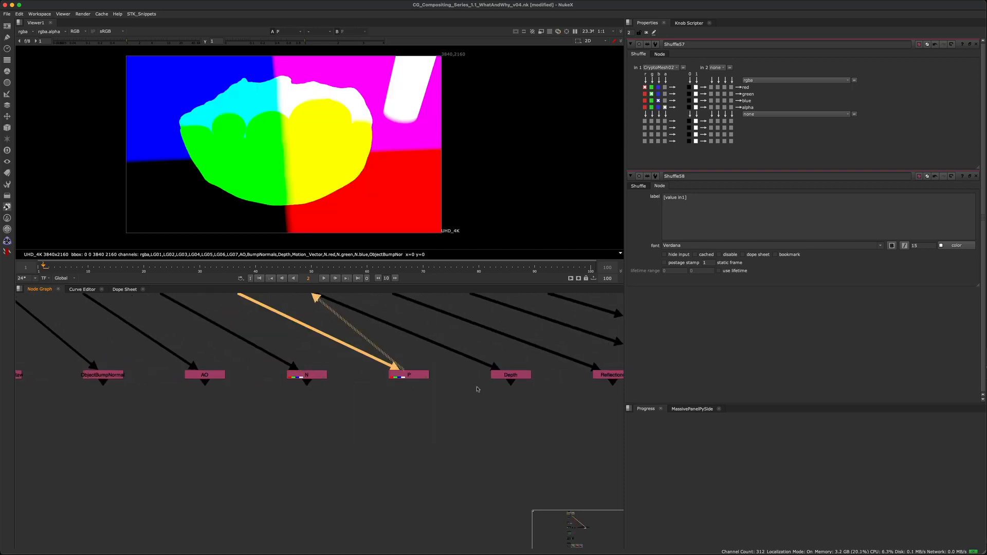
pyautogui.moveTo(427, 470); pyautogui.dragTo(296, 471, button='middle')
pyautogui.click(381, 375)
pyautogui.press('1')
# View the P and Depth Shuffles again, followed by the next Shuffle beyond Depth in the row.
pyautogui.moveTo(413, 410); pyautogui.dragTo(304, 411, button='middle')
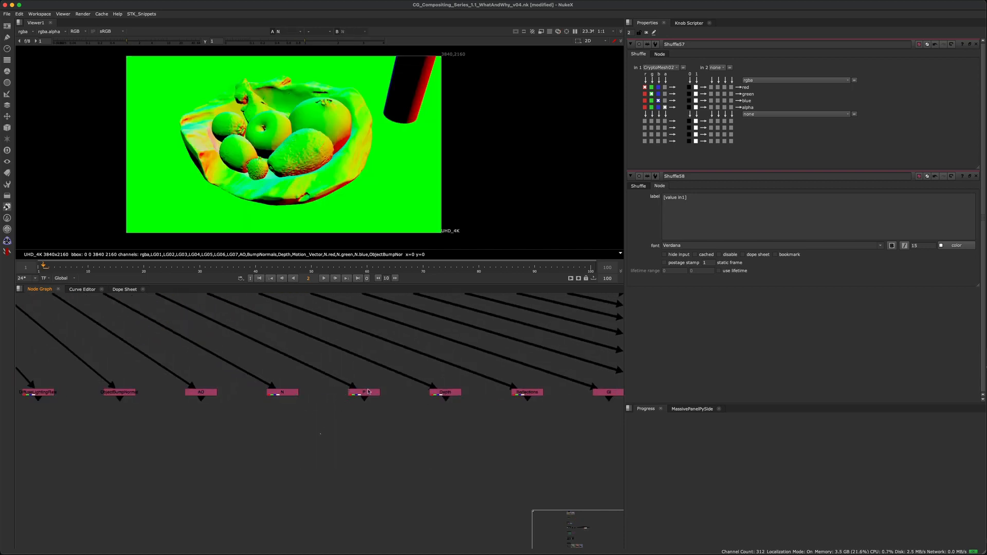
pyautogui.click(366, 392)
pyautogui.press('1')
pyautogui.moveTo(453, 393); pyautogui.dragTo(373, 403, button='middle')
pyautogui.click(371, 403)
pyautogui.press('1')
pyautogui.click(453, 402)
pyautogui.press('1')
pyautogui.scroll(-4, 604, 332)
pyautogui.moveTo(604, 332); pyautogui.dragTo(439, 367, button='middle')
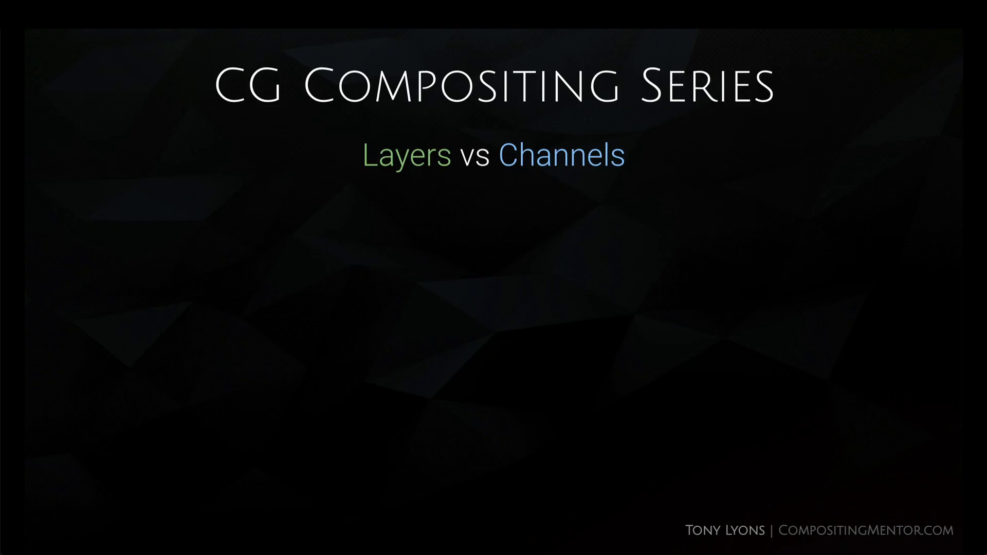
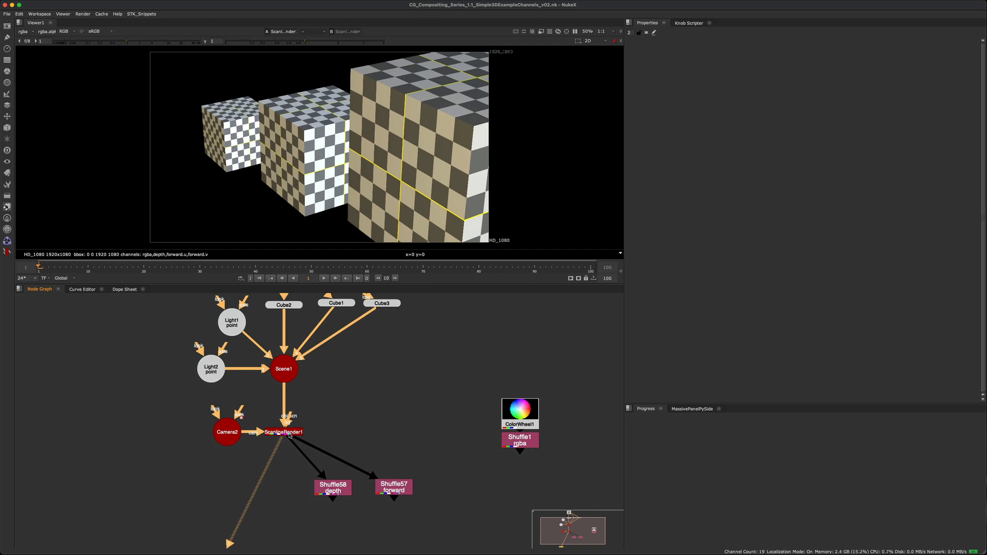
# Open the ScanlineRender1 properties and display its depth layer in the viewer.
pyautogui.doubleClick(290, 435)
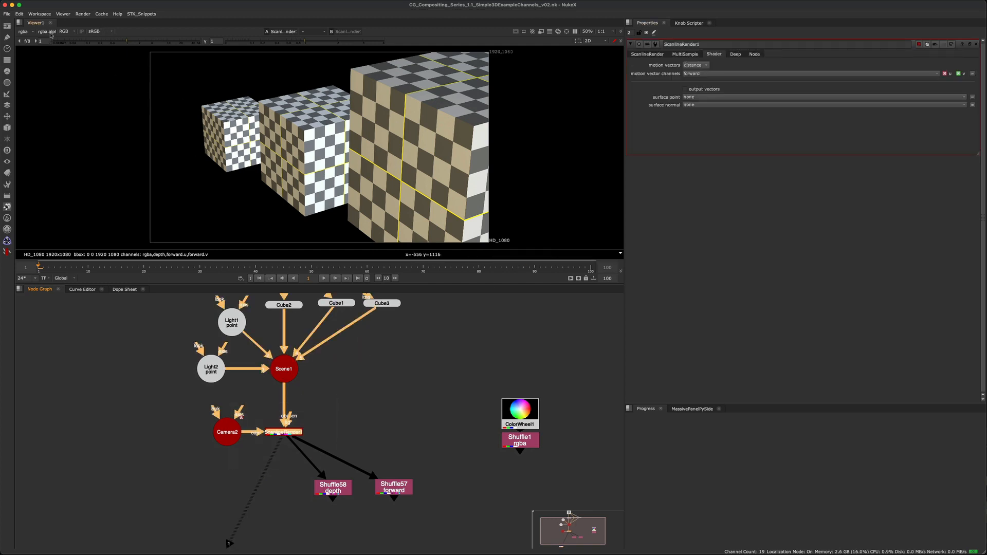
pyautogui.click(28, 32)
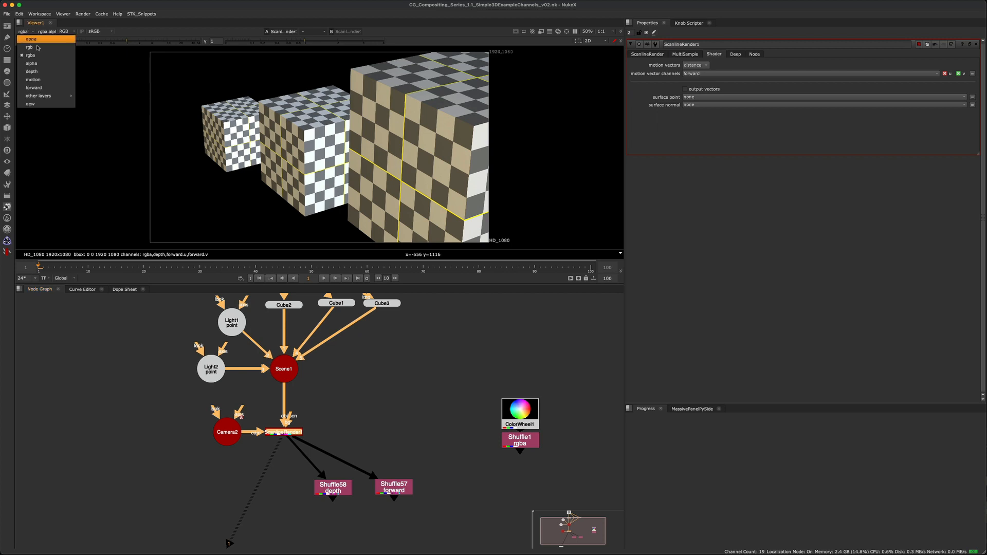
pyautogui.click(48, 72)
pyautogui.moveTo(426, 145); pyautogui.dragTo(381, 143, button='middle')
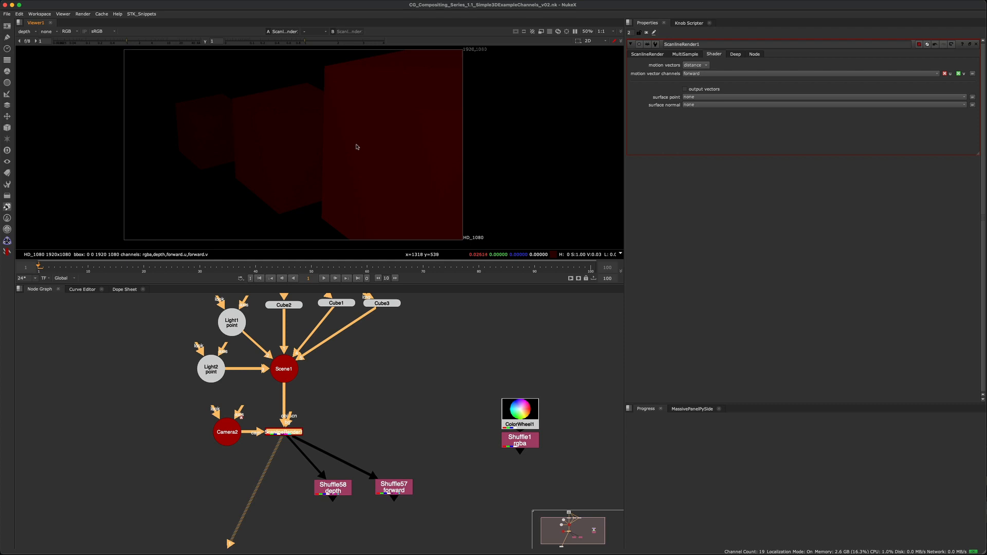
pyautogui.moveTo(357, 125); pyautogui.dragTo(274, 119, button='middle')
# Set the viewer's alpha channel to depth.Z and inspect the depth of the cubes.
pyautogui.click(52, 32)
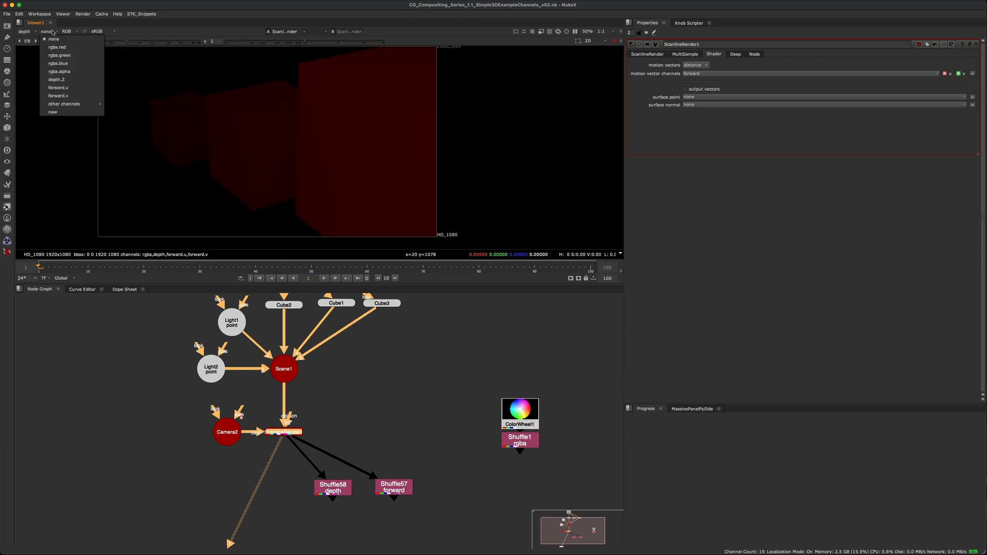
pyautogui.click(79, 81)
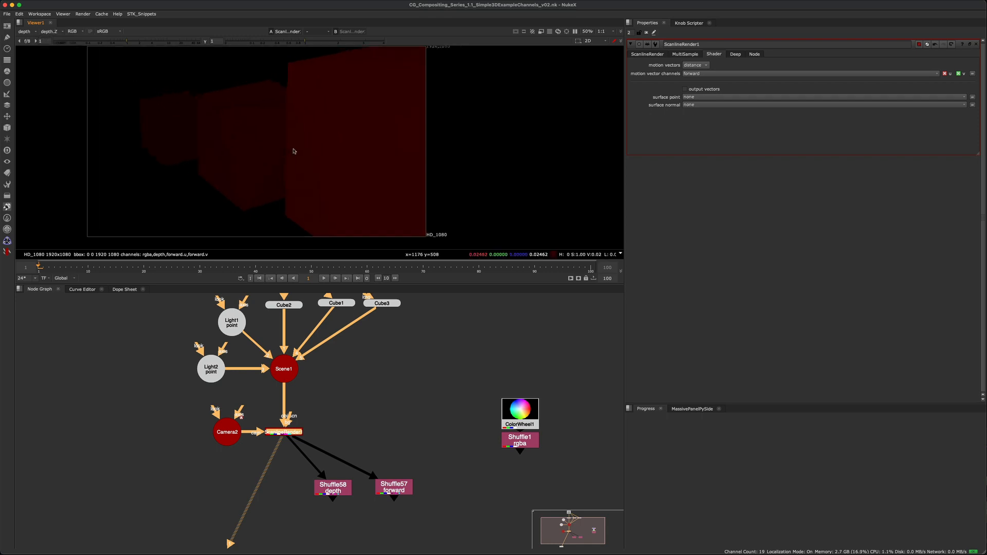
pyautogui.moveTo(280, 149); pyautogui.dragTo(275, 147, button='middle')
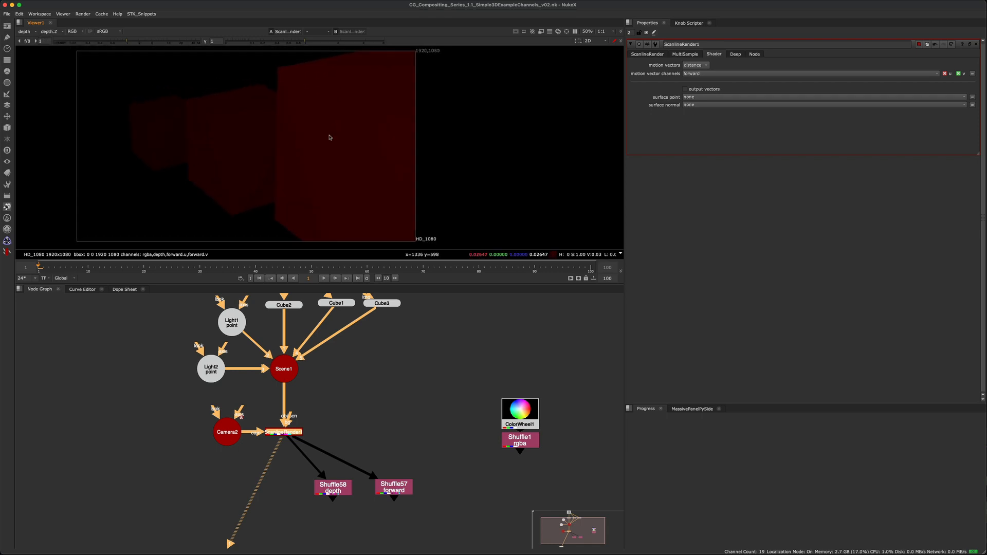
pyautogui.scroll(-3, 310, 372)
# View the depth Shuffle with the viewer layer set to rgba and leave only its properties open.
pyautogui.click(332, 462)
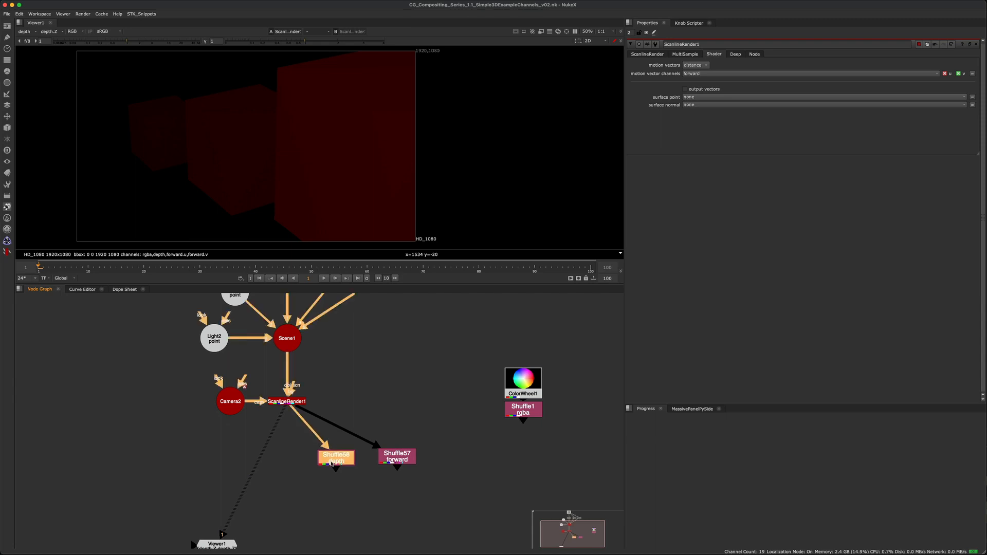
pyautogui.moveTo(331, 463)
pyautogui.mouseDown()
pyautogui.moveTo(313, 456)
pyautogui.moveTo(321, 466)
pyautogui.mouseUp()
pyautogui.press('1')
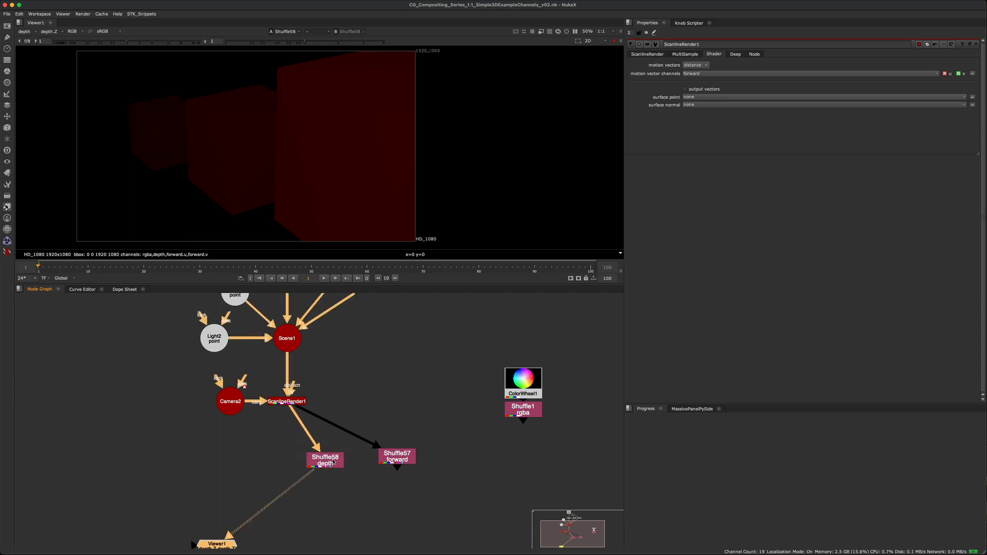
pyautogui.click(32, 32)
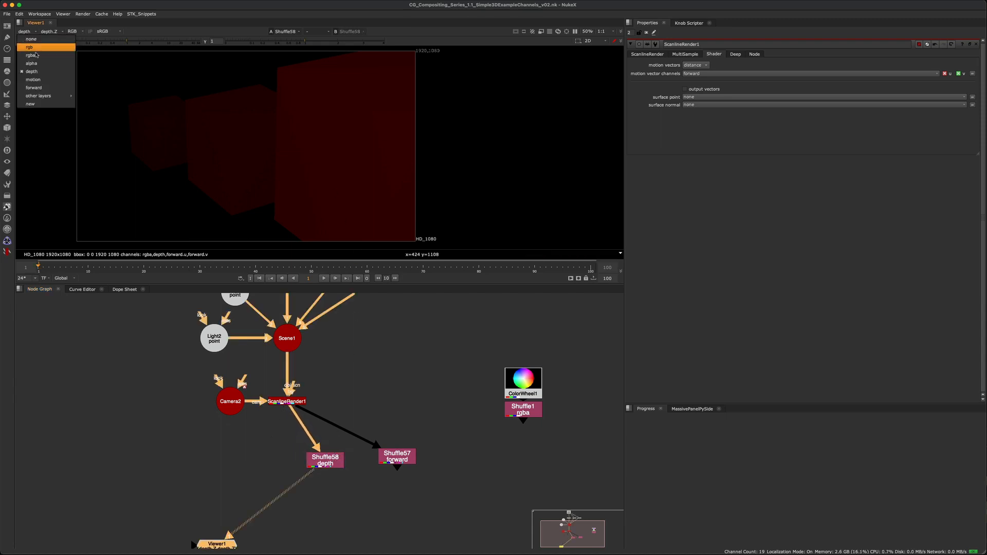
pyautogui.click(32, 51)
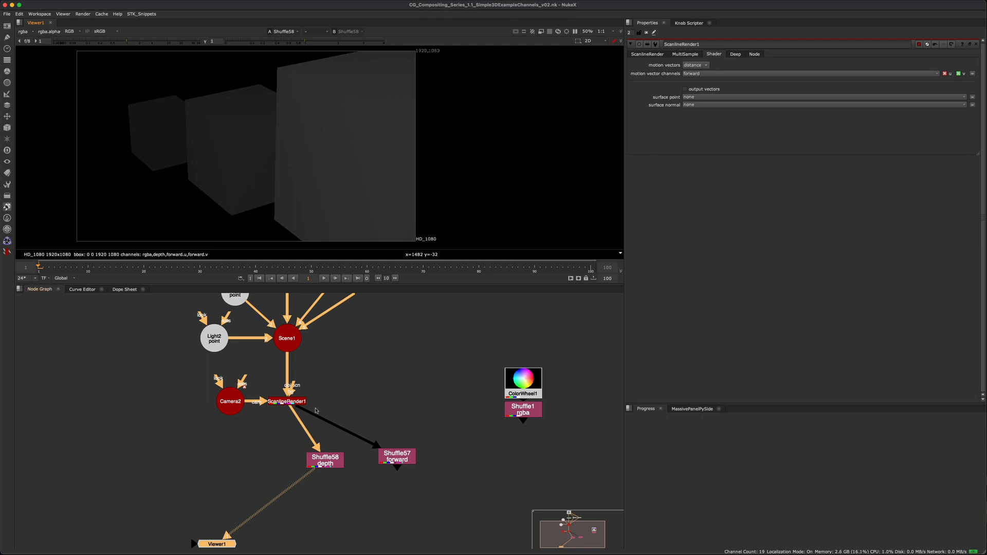
pyautogui.doubleClick(319, 457)
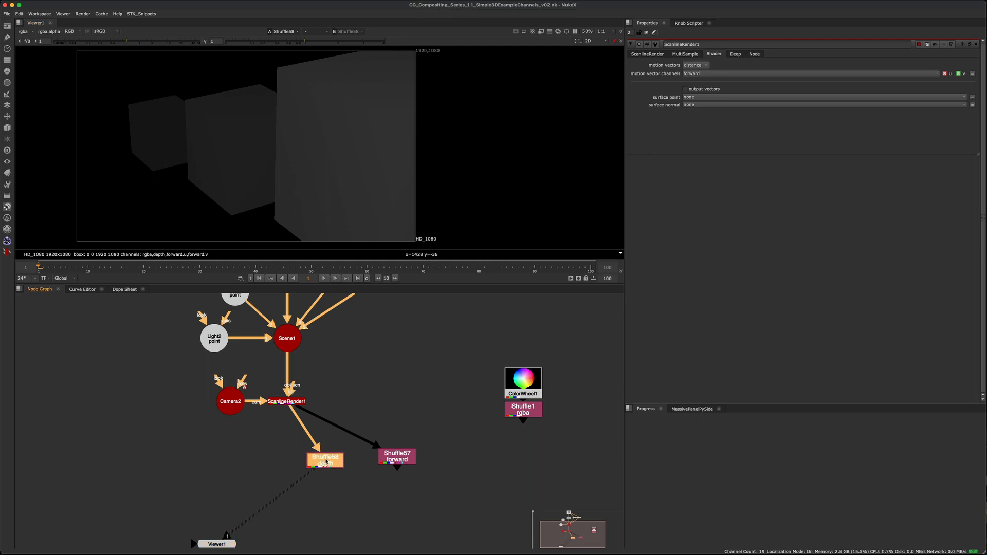
pyautogui.click(977, 177)
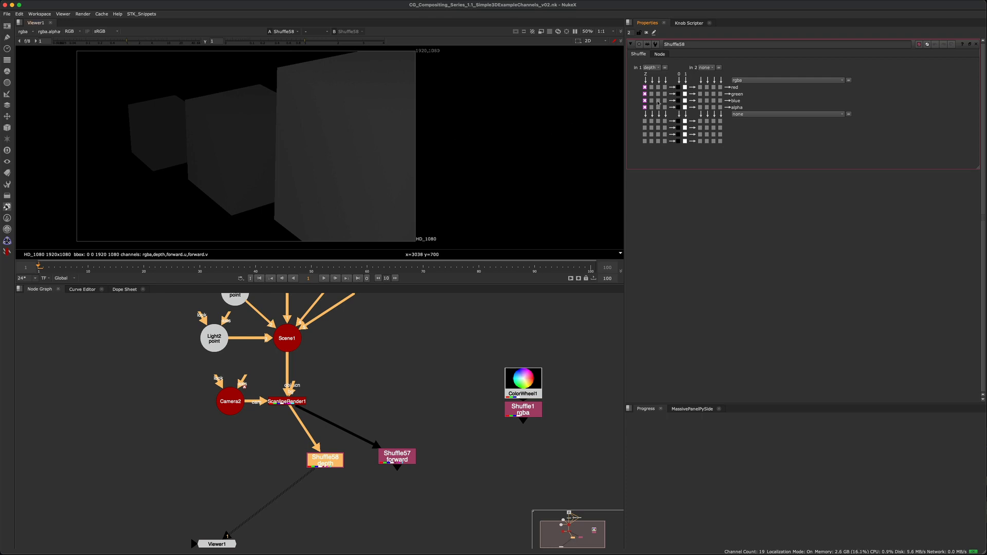
# View the ColorWheel1 node and compare it with Shuffle1, opening that Shuffle's properties.
pyautogui.moveTo(502, 357); pyautogui.dragTo(460, 354, button='middle')
pyautogui.click(460, 353)
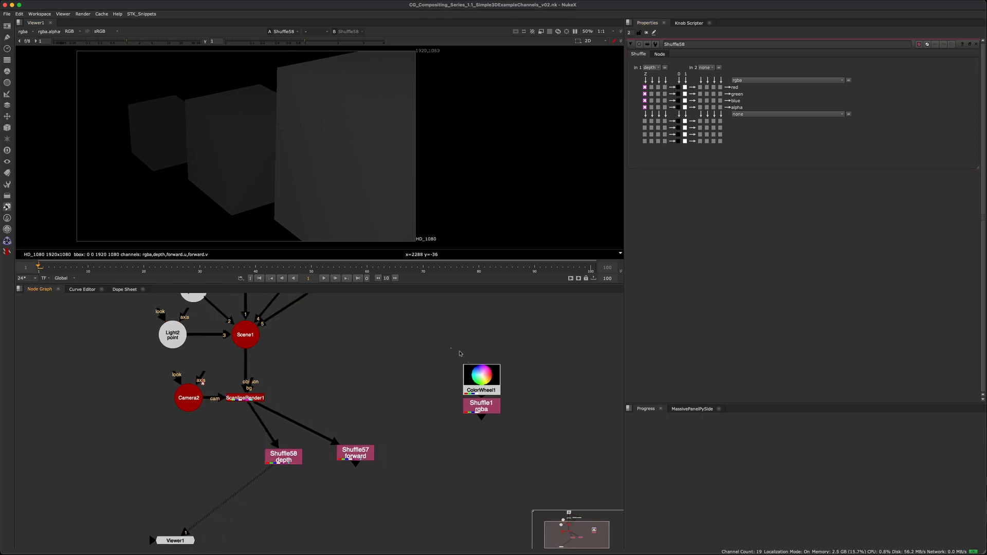
pyautogui.press('1')
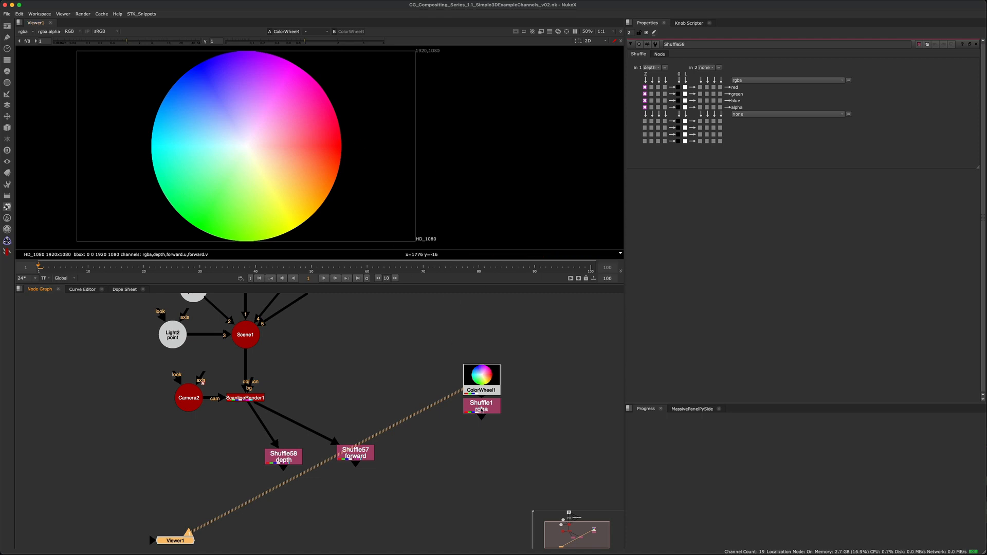
pyautogui.doubleClick(481, 409)
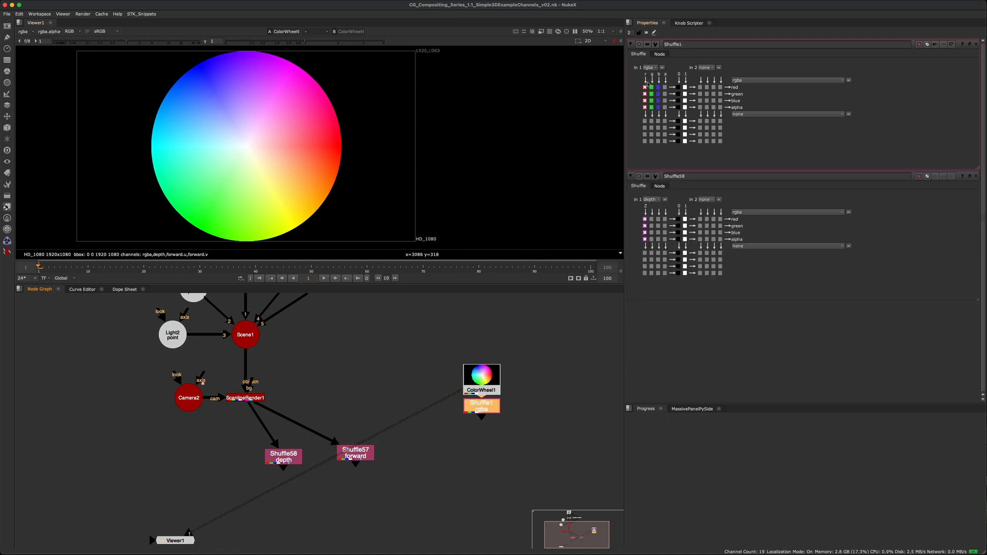
pyautogui.press('1')
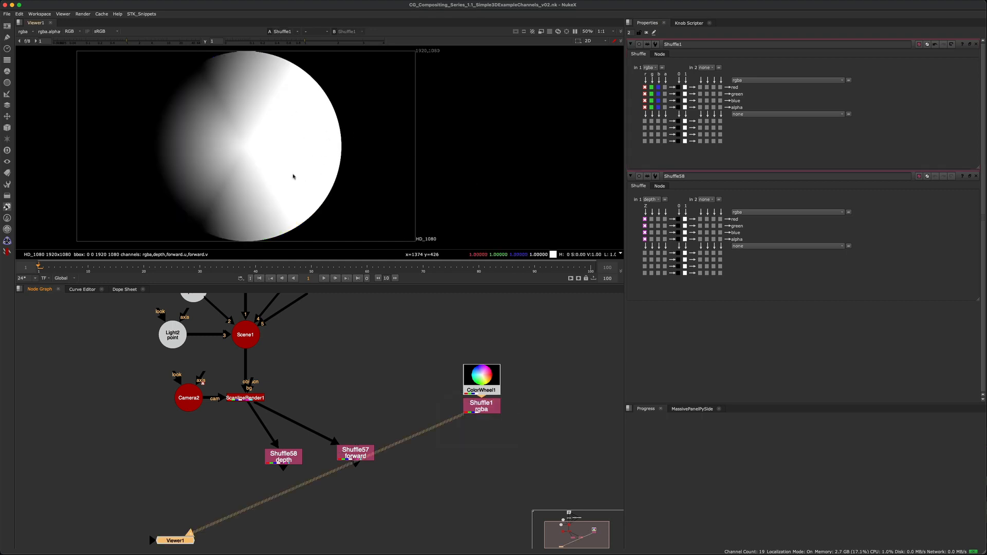
# View the depth Shuffle again and bring up its properties to examine the channel routing against the cubes' depth image.
pyautogui.moveTo(236, 428); pyautogui.dragTo(319, 483)
pyautogui.press('1')
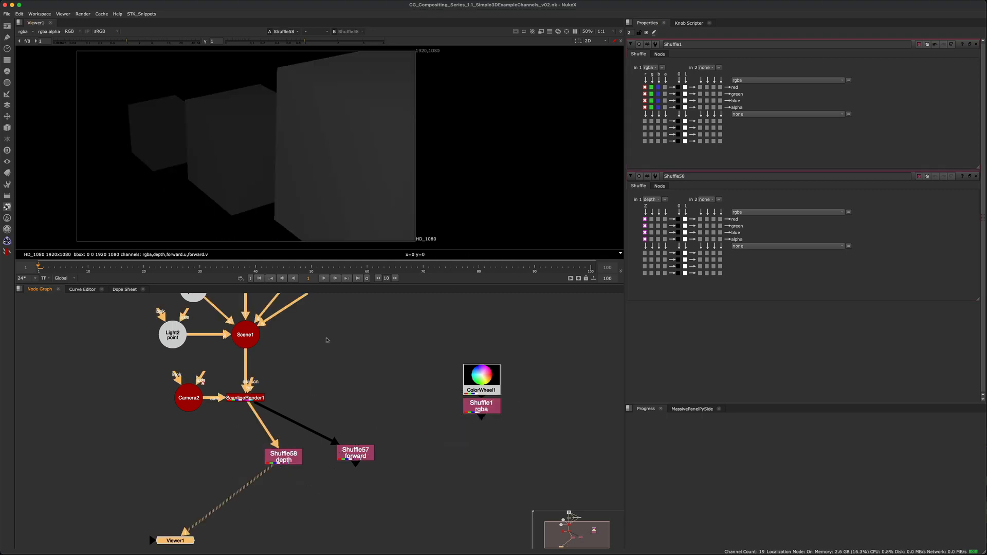
pyautogui.moveTo(310, 135); pyautogui.dragTo(342, 140, button='middle')
pyautogui.moveTo(287, 460); pyautogui.dragTo(291, 458)
pyautogui.doubleClick(291, 458)
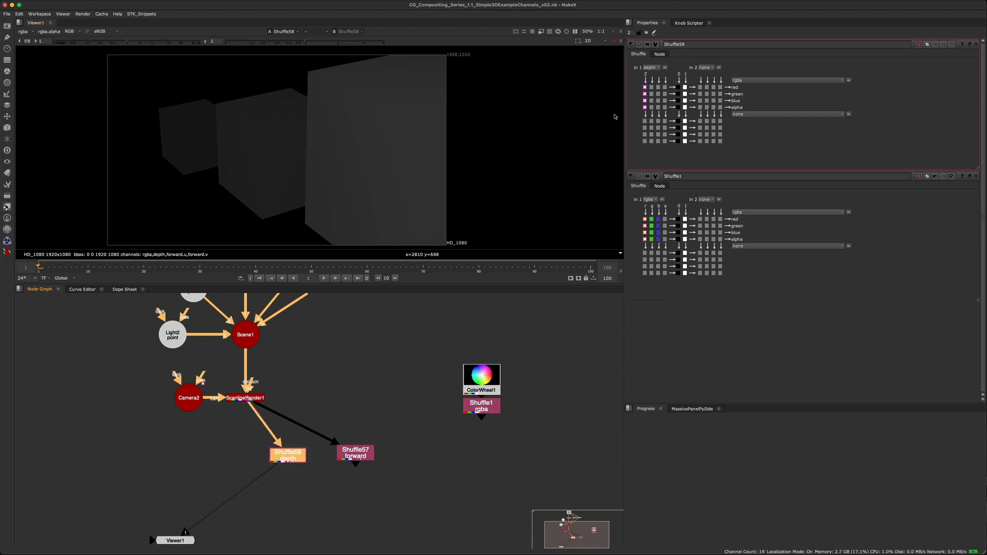
pyautogui.moveTo(315, 142); pyautogui.dragTo(352, 131, button='middle')
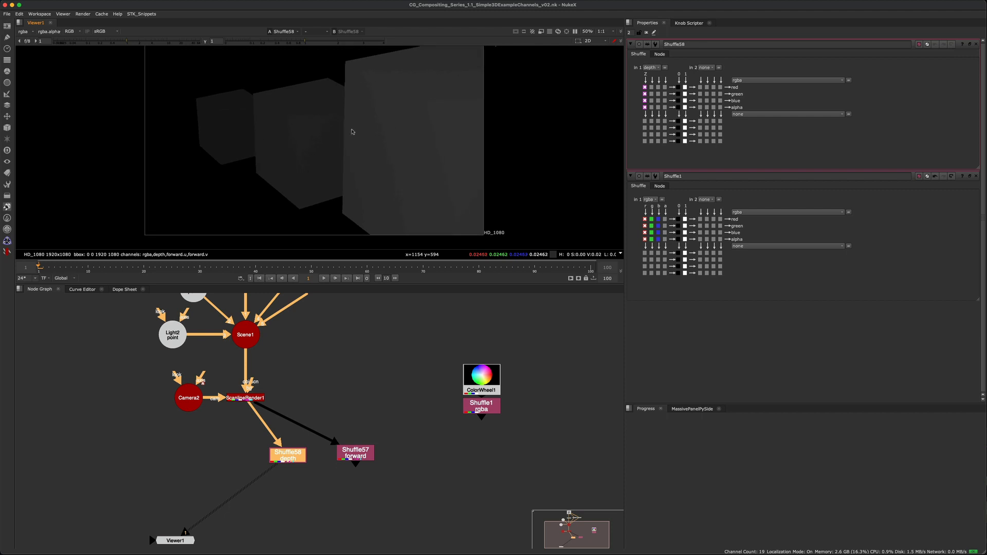
pyautogui.click(28, 33)
pyautogui.click(41, 71)
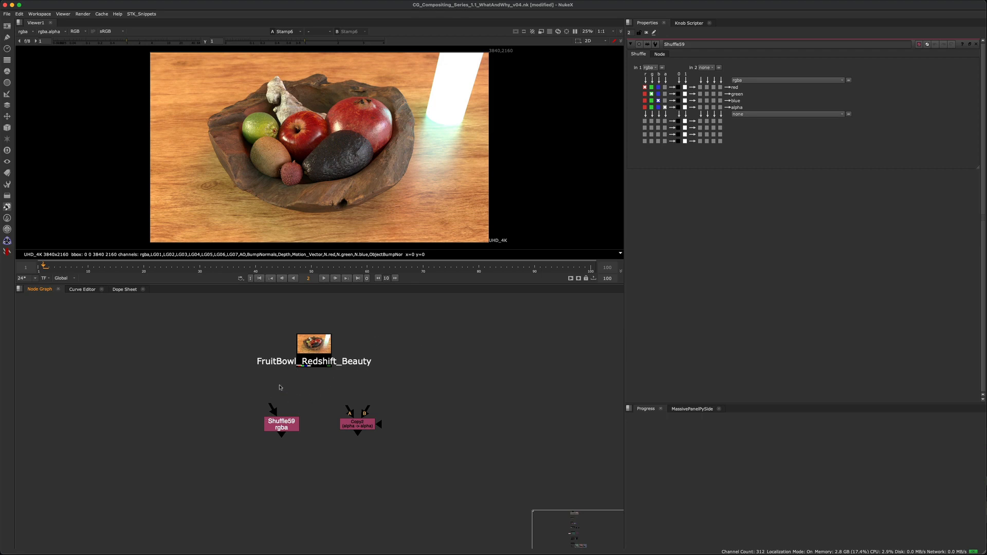
# Connect Shuffle59 to the FruitBowl_Redshift_Beauty node and look through the layers available for its first input.
pyautogui.moveTo(311, 364); pyautogui.dragTo(312, 362)
pyautogui.click(301, 393)
pyautogui.moveTo(285, 427); pyautogui.dragTo(296, 425)
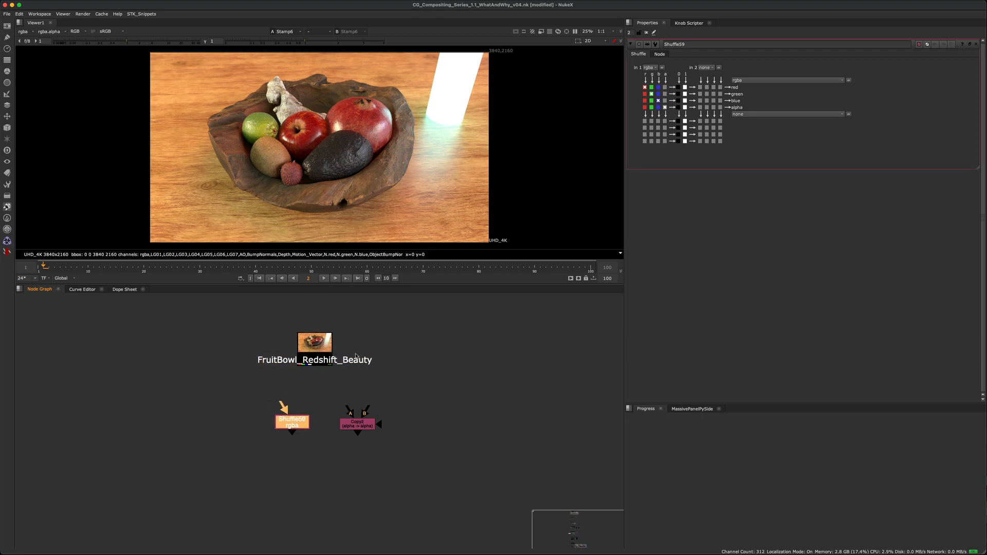
pyautogui.moveTo(300, 425); pyautogui.dragTo(312, 361)
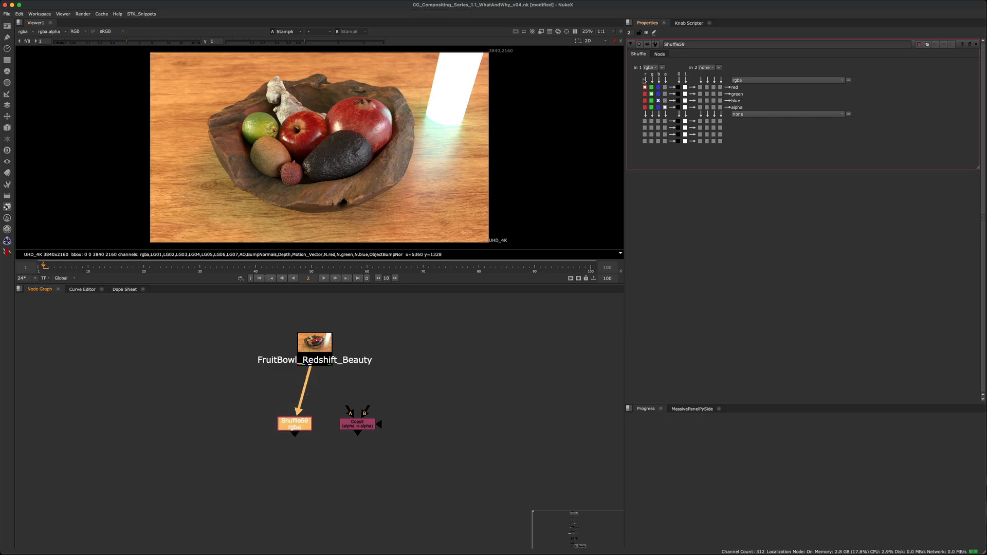
pyautogui.click(651, 68)
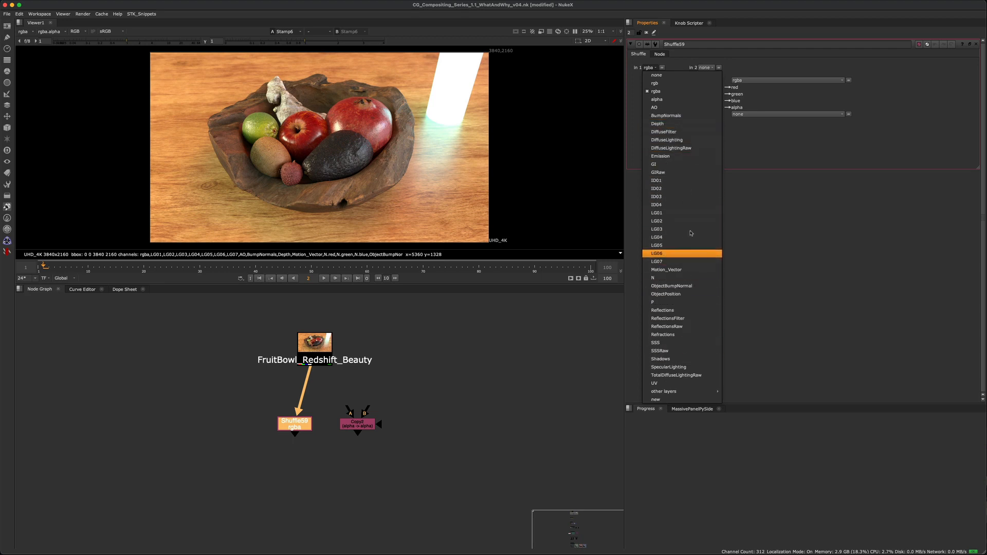
pyautogui.click(399, 372)
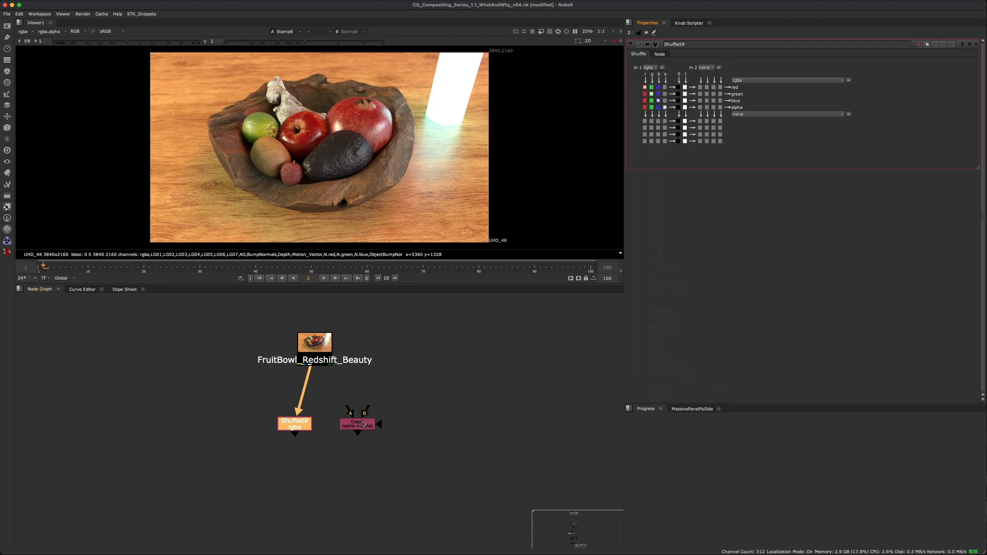
# Connect the Copy2 node to FruitBowl_Redshift_Beauty and bring up its properties.
pyautogui.click(367, 425)
pyautogui.moveTo(367, 425); pyautogui.dragTo(326, 360)
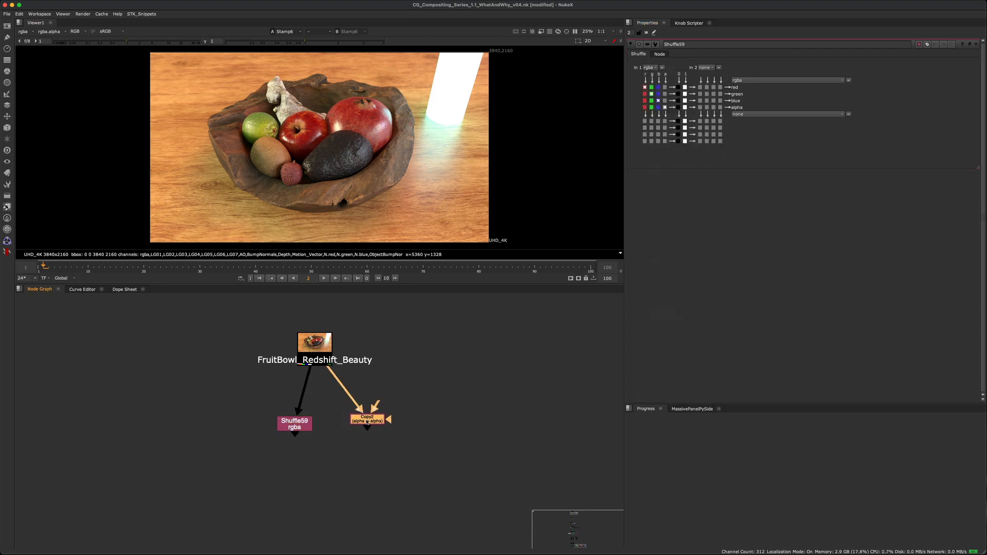
pyautogui.press('Return')
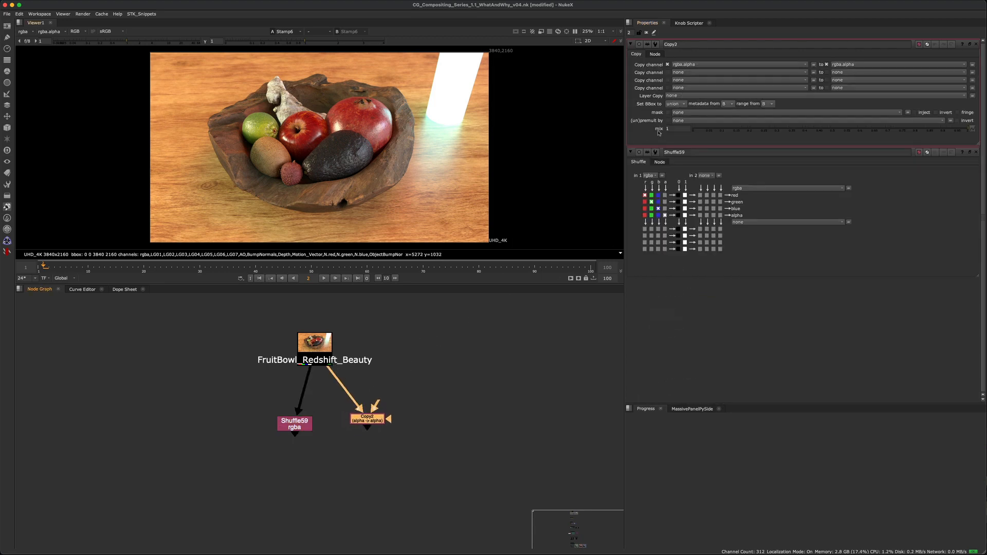
# Set Copy2 to copy AO.blue to rgba.alpha, and compare its individual channel choices with Shuffle59's input layer choices.
pyautogui.click(696, 65)
pyautogui.click(696, 64)
pyautogui.click(696, 64)
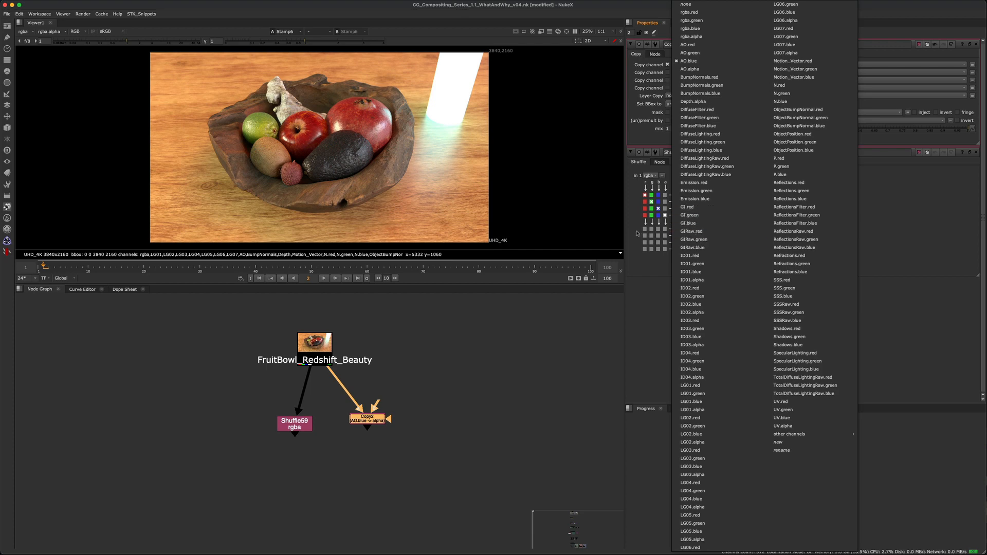
pyautogui.click(652, 262)
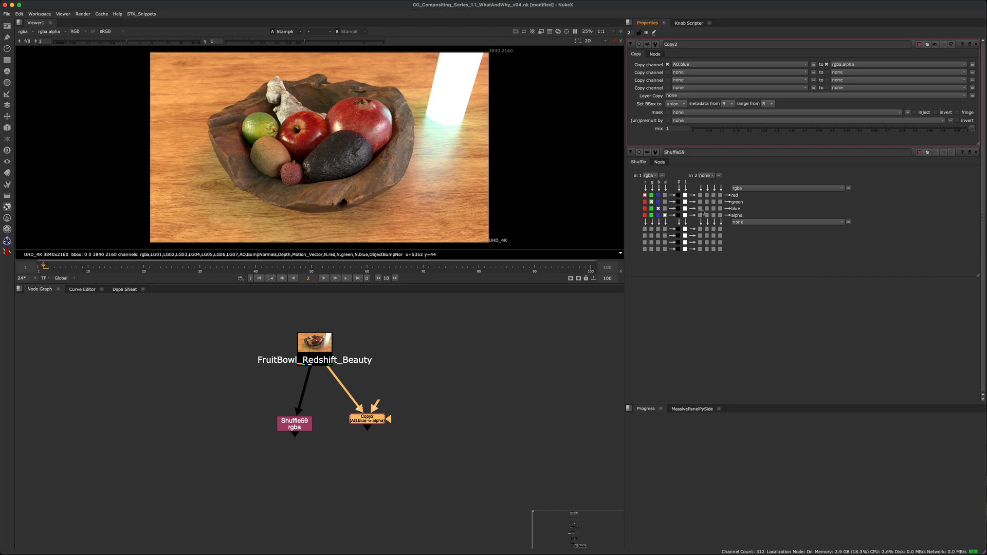
pyautogui.click(649, 176)
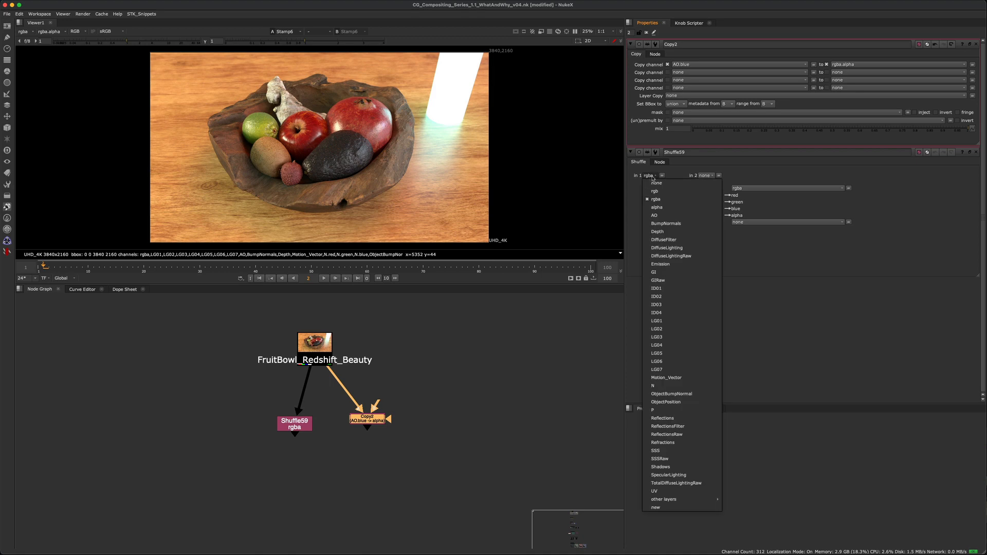
pyautogui.click(816, 277)
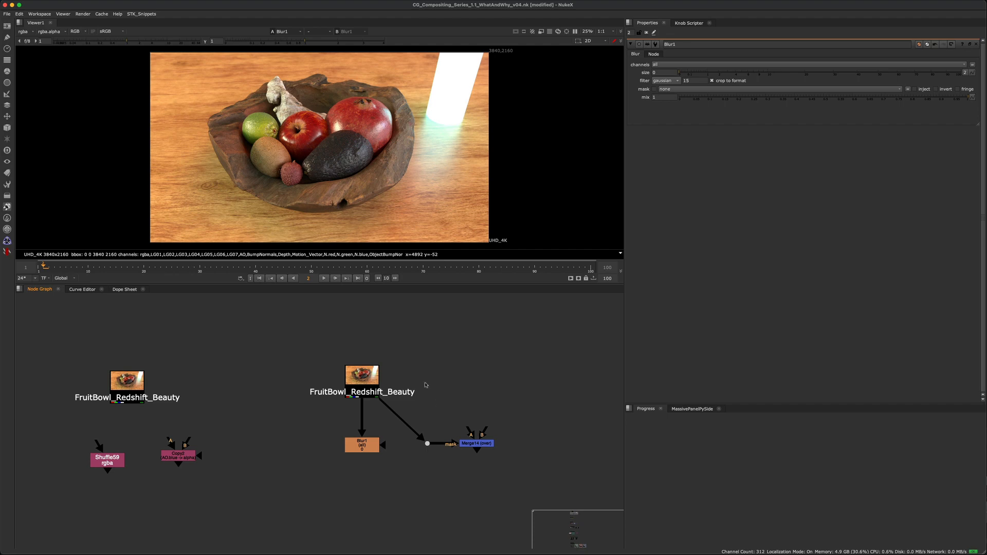
# Restrict the Blur1 node to the Reflections layer and set its blur size to 42.
pyautogui.scroll(3, 364, 440)
pyautogui.click(344, 447)
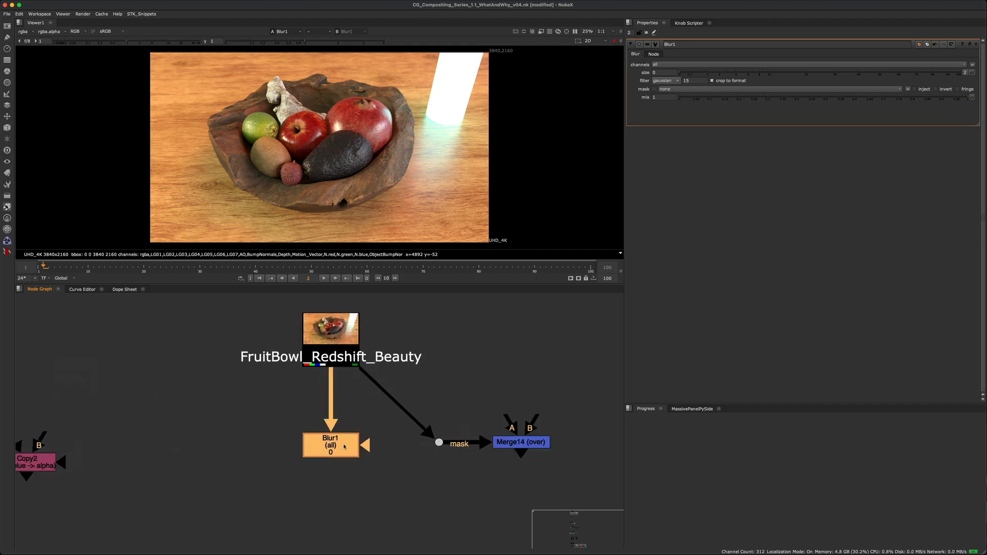
pyautogui.click(353, 417)
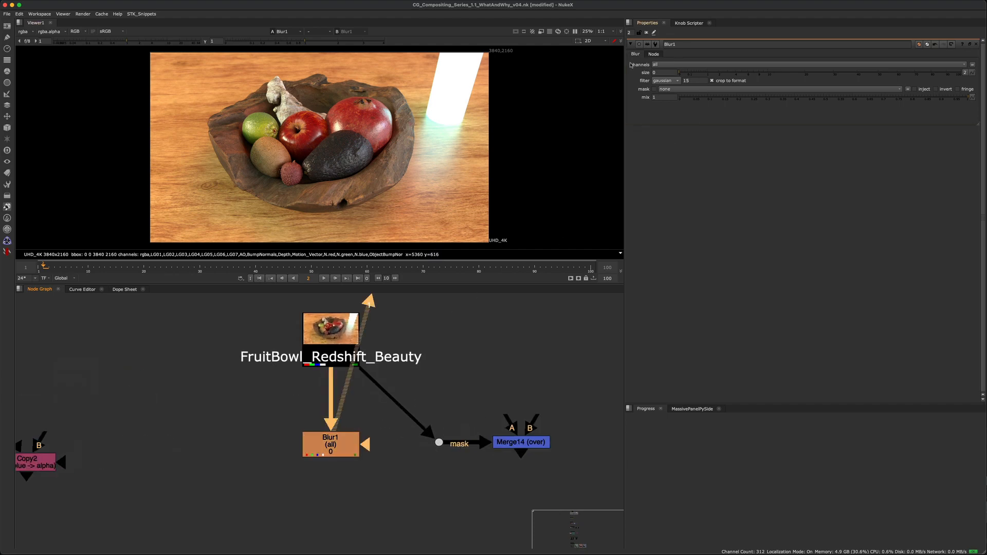
pyautogui.click(677, 65)
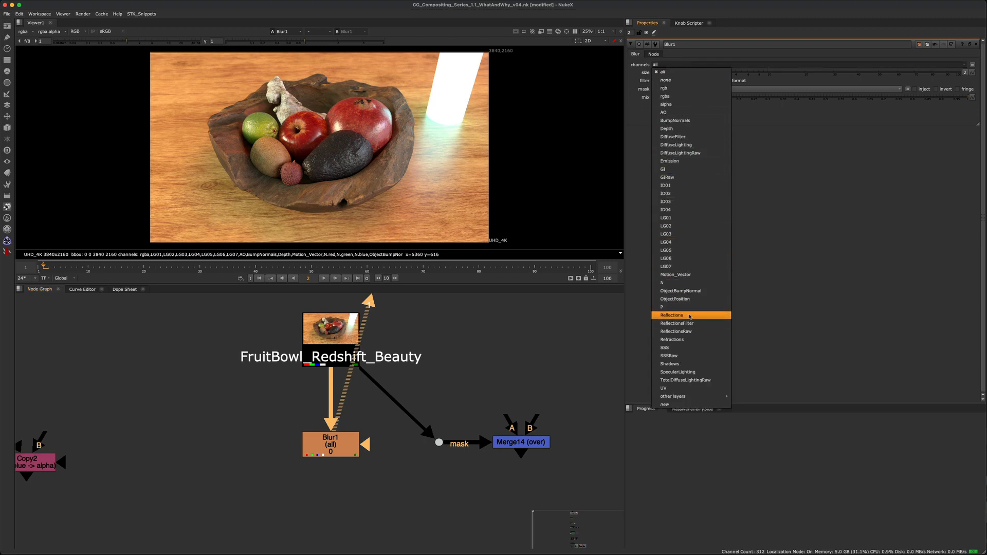
pyautogui.click(673, 316)
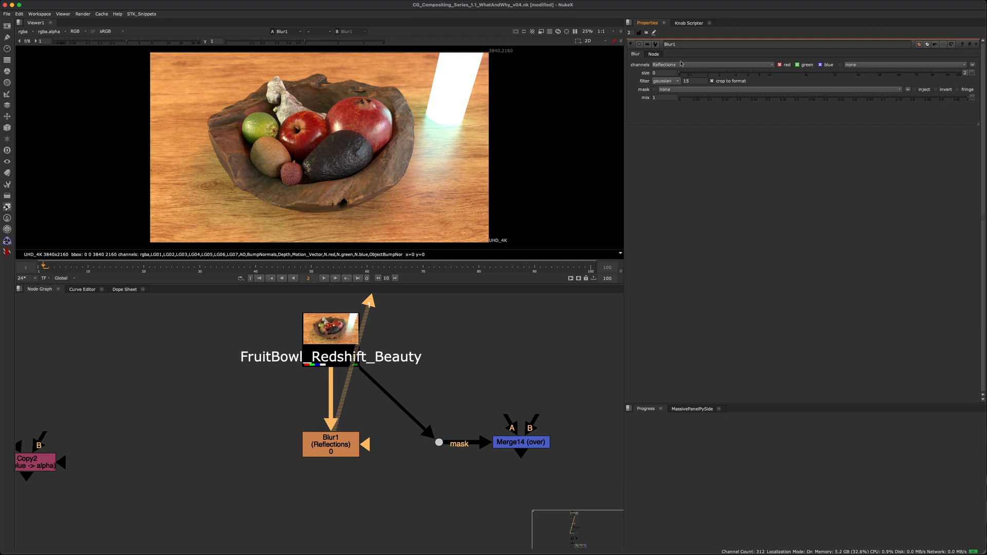
pyautogui.moveTo(743, 75); pyautogui.dragTo(862, 74)
# Add a Shuffle below Blur1, view it, and set its first input layer to Reflections.
pyautogui.moveTo(364, 474); pyautogui.dragTo(379, 432, button='middle')
pyautogui.click(357, 450)
pyautogui.press('h')
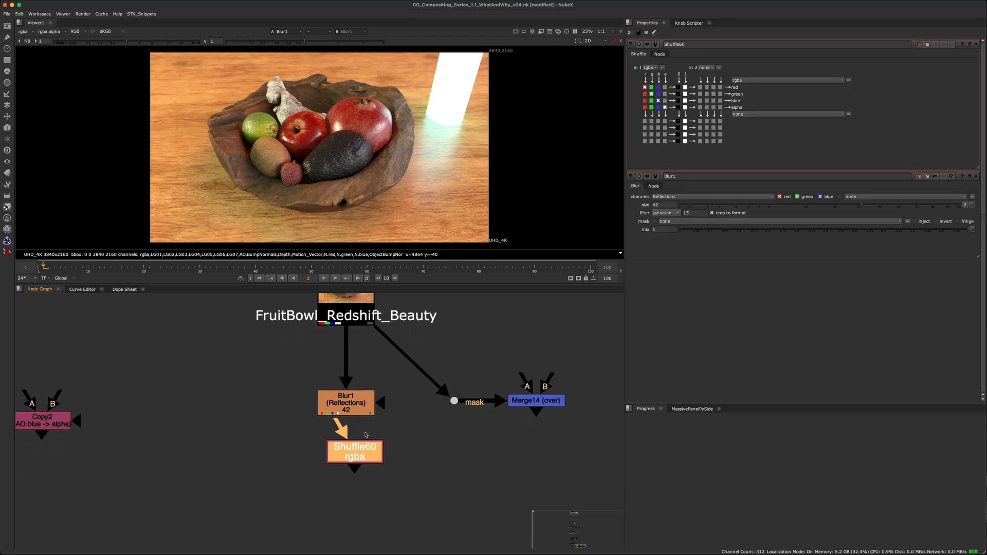
pyautogui.moveTo(340, 423); pyautogui.dragTo(342, 407)
pyautogui.press('l')
pyautogui.press('1')
pyautogui.click(650, 68)
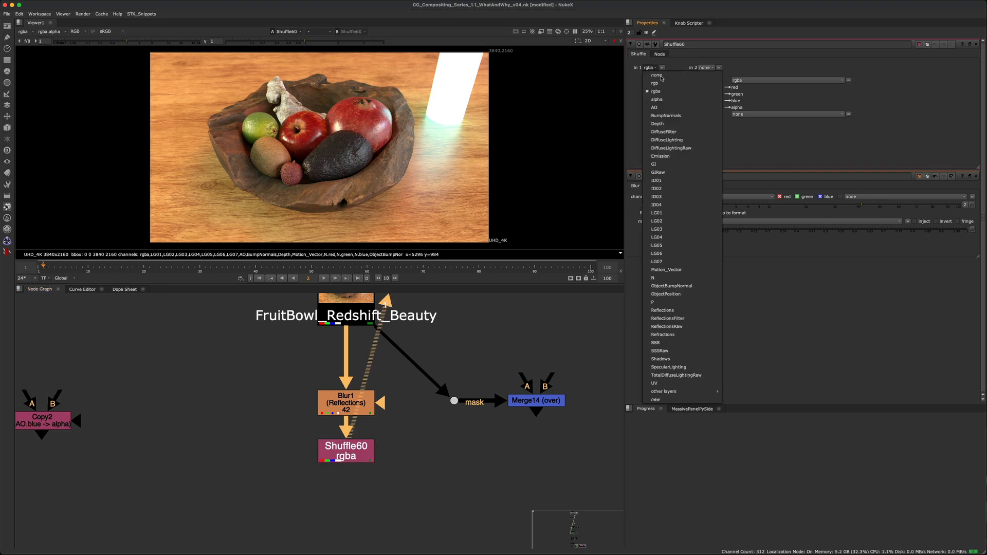
pyautogui.click(683, 310)
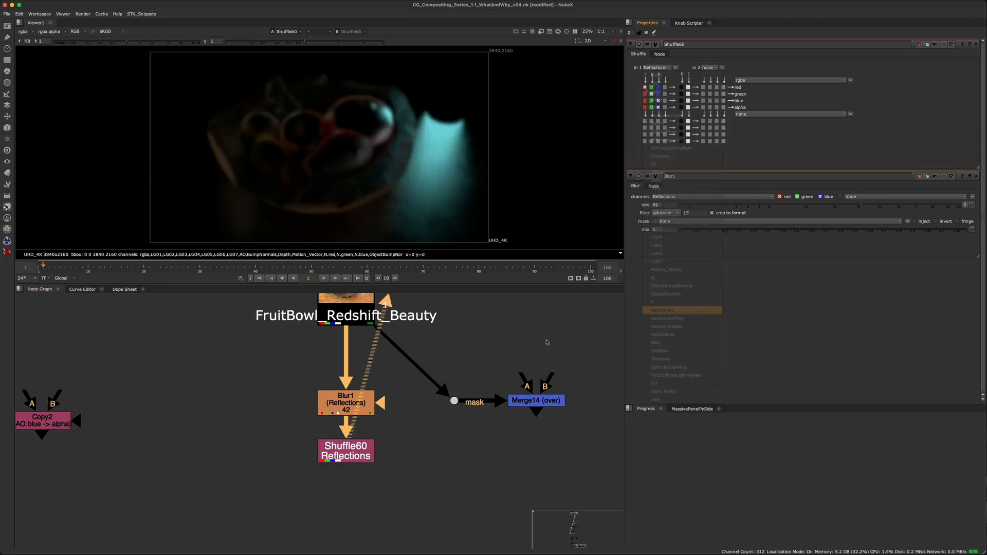
# Disable and re-enable Blur1 repeatedly to compare the reflections pass with and without the blur.
pyautogui.click(349, 406)
pyautogui.press('d')
pyautogui.press('d')
pyautogui.press('d')
pyautogui.press('d')
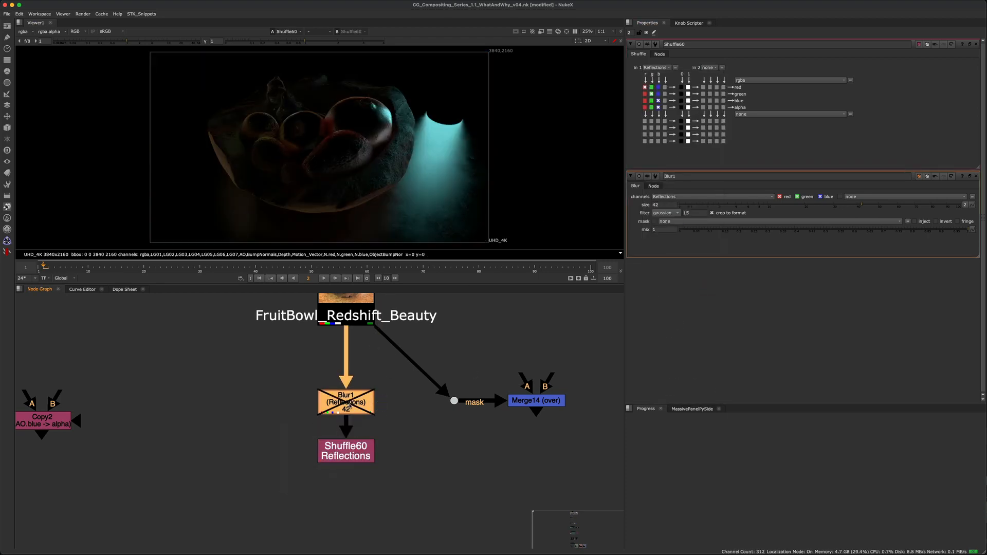
# Examine the Merge14 node with its mask connection and browse the channels available for its mask.
pyautogui.moveTo(514, 347); pyautogui.dragTo(437, 365, button='middle')
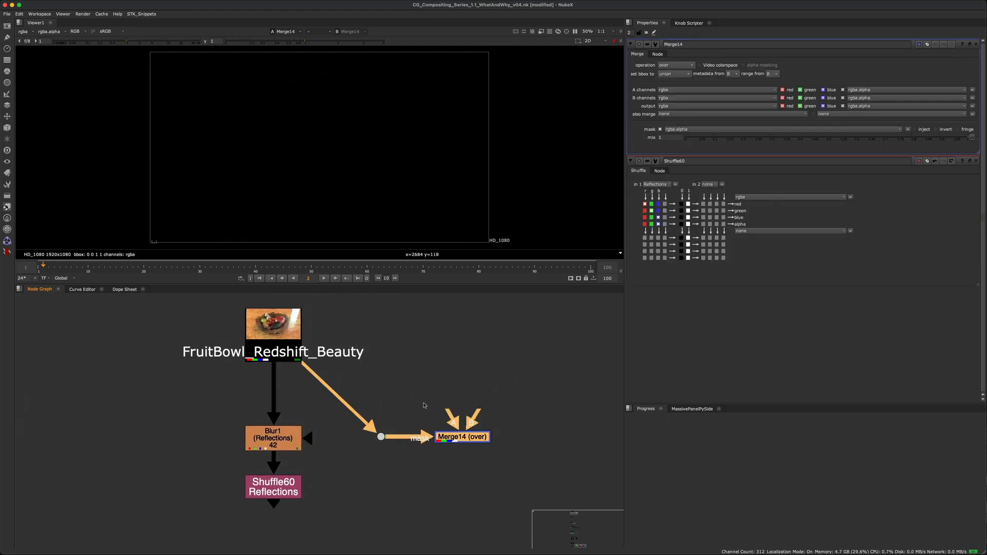
pyautogui.moveTo(471, 391); pyautogui.dragTo(441, 398, button='middle')
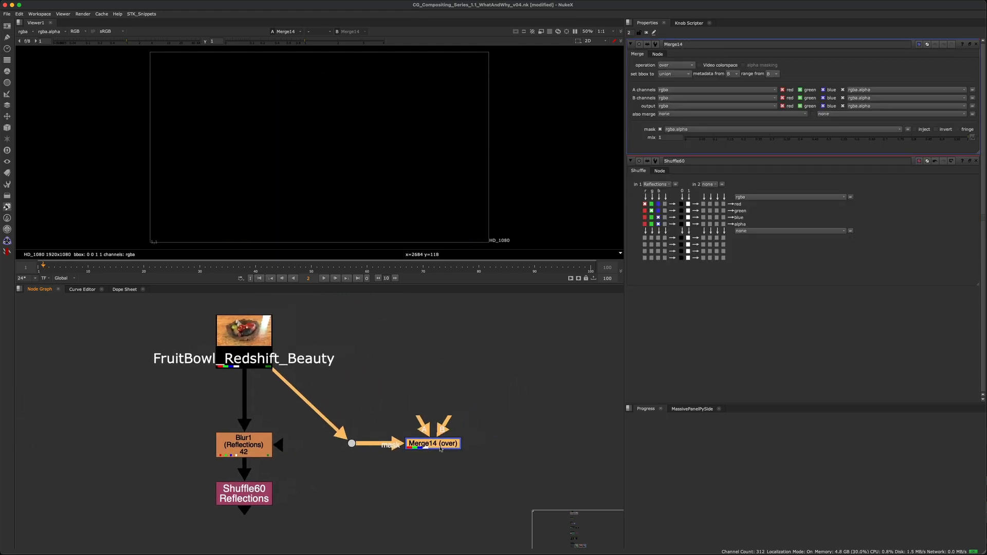
pyautogui.moveTo(441, 449)
pyautogui.mouseDown()
pyautogui.moveTo(441, 409)
pyautogui.moveTo(444, 446)
pyautogui.moveTo(435, 446)
pyautogui.mouseUp()
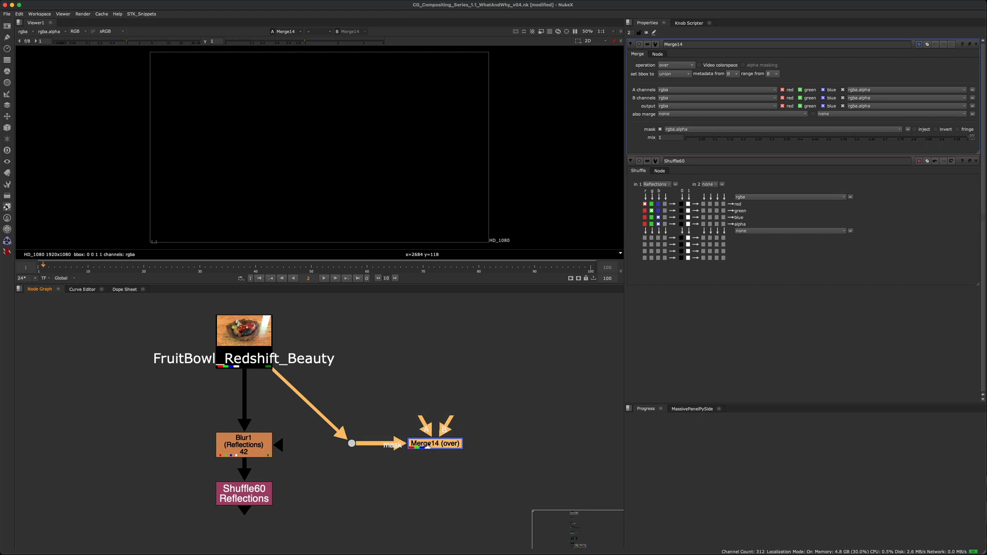
pyautogui.moveTo(439, 446)
pyautogui.mouseDown()
pyautogui.moveTo(434, 419)
pyautogui.moveTo(433, 444)
pyautogui.mouseUp()
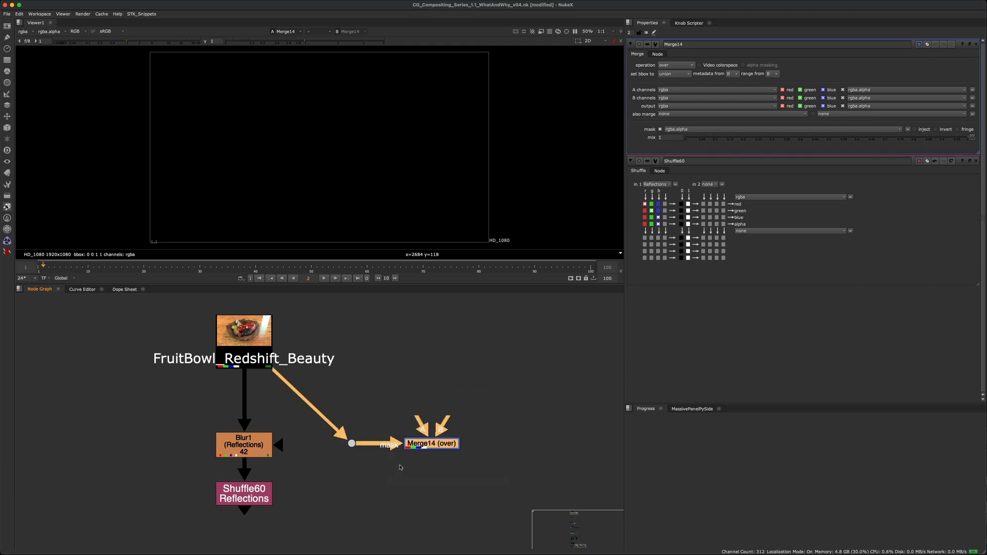
pyautogui.click(692, 128)
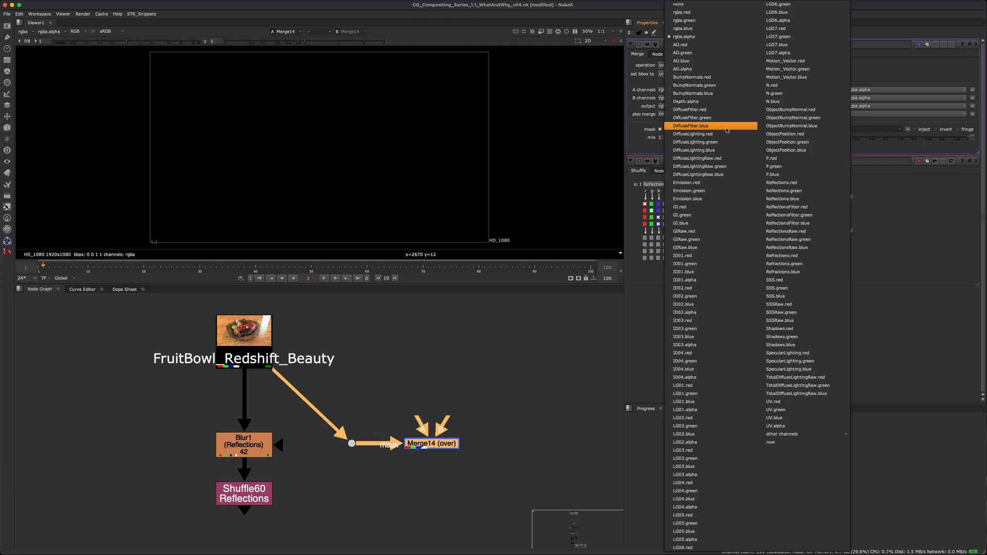
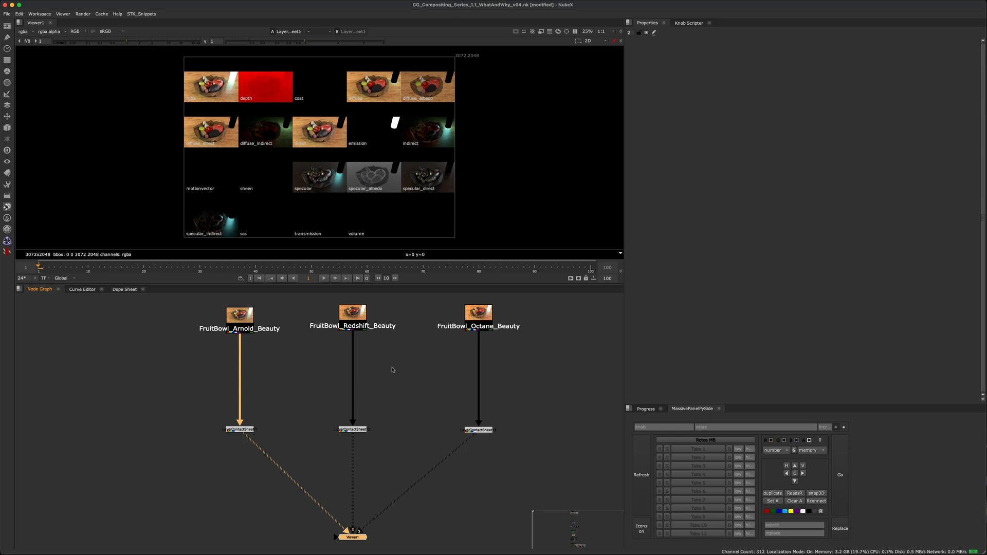
# Cycle the viewer repeatedly through the Arnold, Redshift and Octane contact sheets to compare the renderers' passes.
pyautogui.press('2')
pyautogui.press('3')
pyautogui.press('1')
pyautogui.press('2')
pyautogui.press('3')
pyautogui.press('1')
pyautogui.press('2')
pyautogui.press('3')
pyautogui.press('1')
pyautogui.press('2')
pyautogui.press('3')
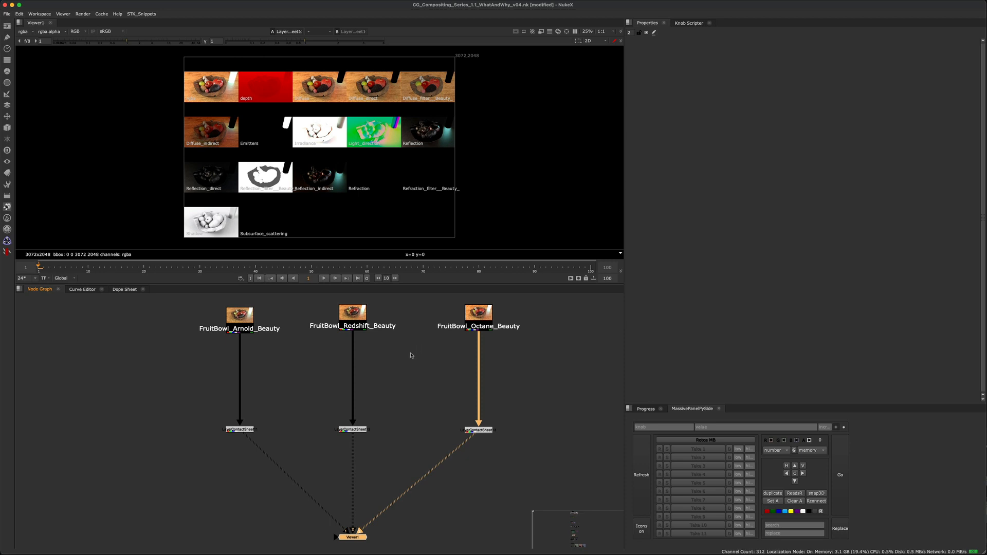
pyautogui.press('1')
pyautogui.press('2')
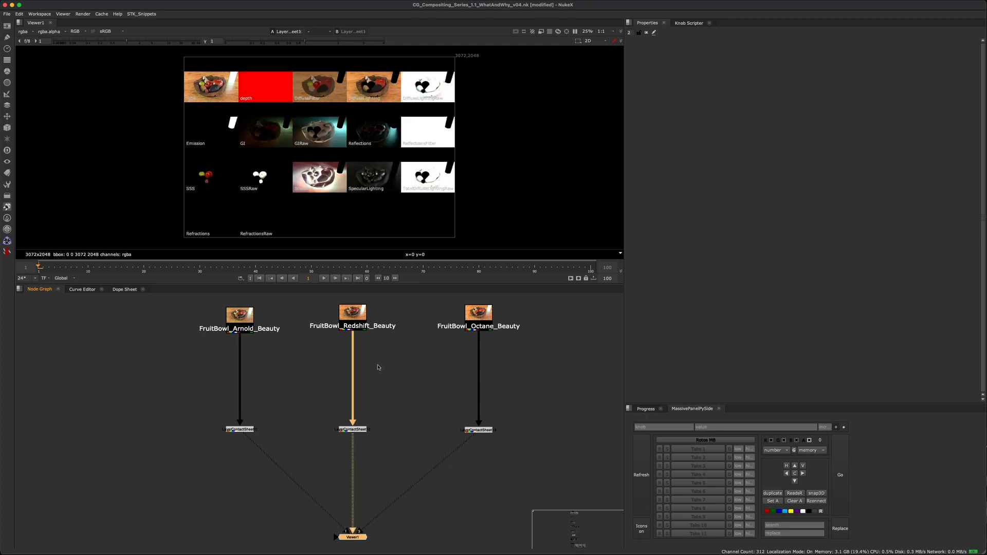
pyautogui.press('3')
pyautogui.press('1')
pyautogui.press('2')
pyautogui.press('3')
pyautogui.press('1')
pyautogui.press('2')
pyautogui.press('3')
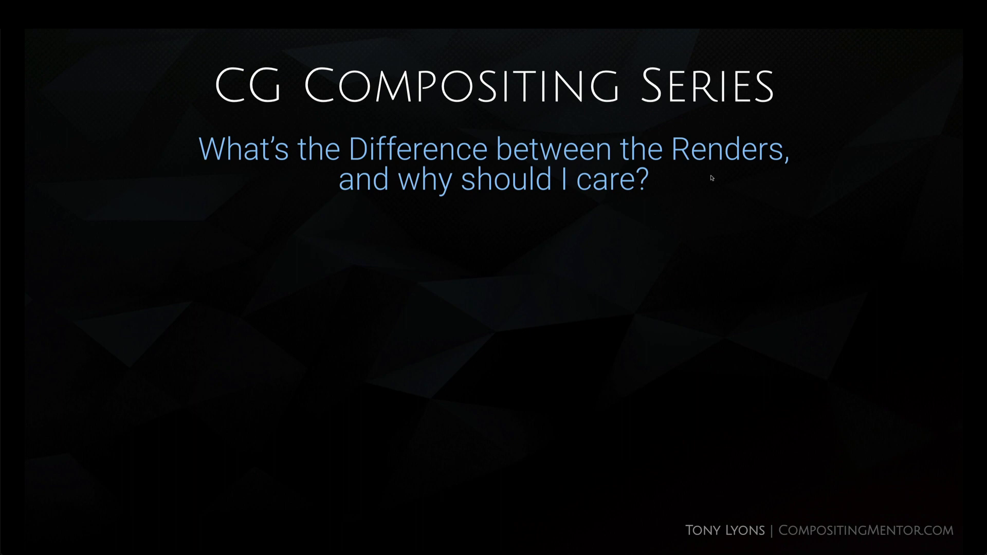
pyautogui.press('Right')
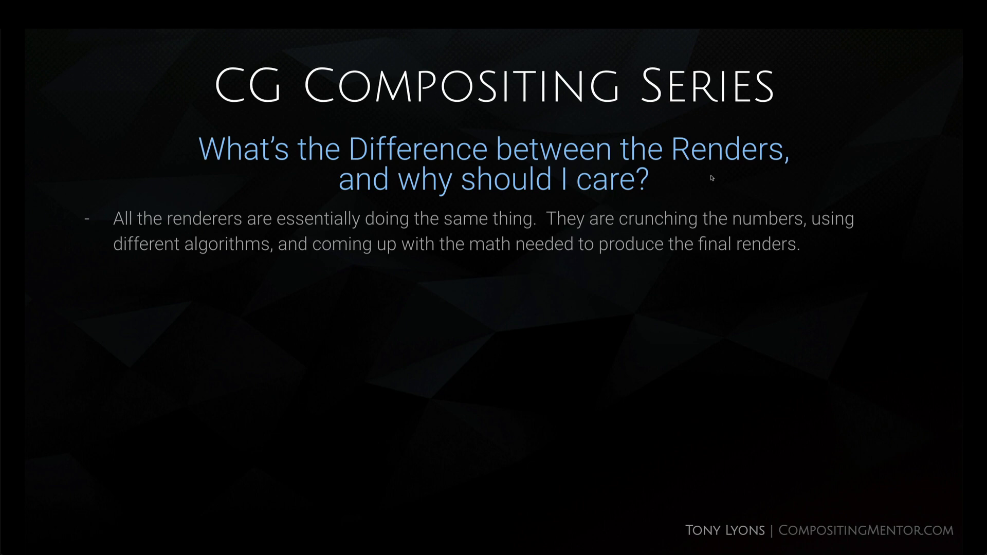
pyautogui.press('Right')
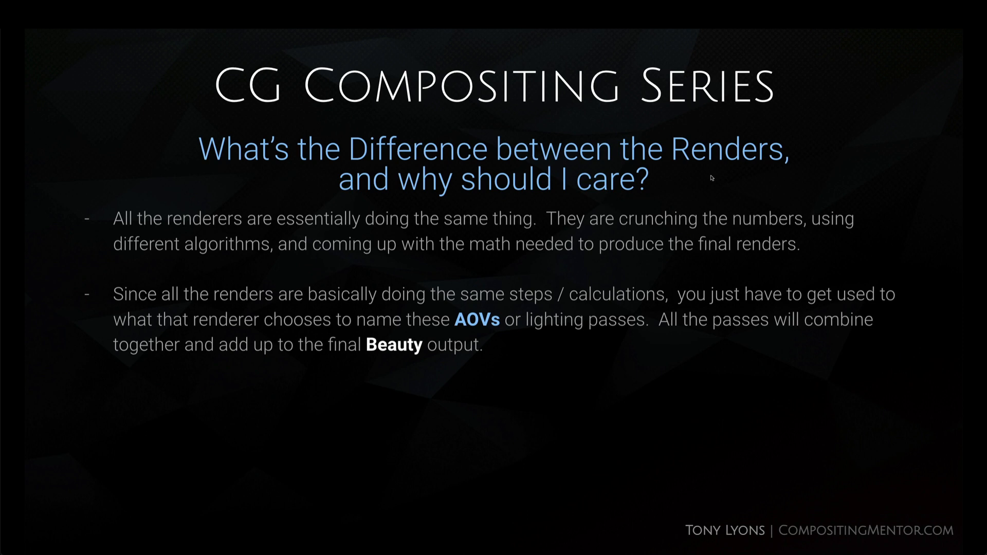
pyautogui.press('Right')
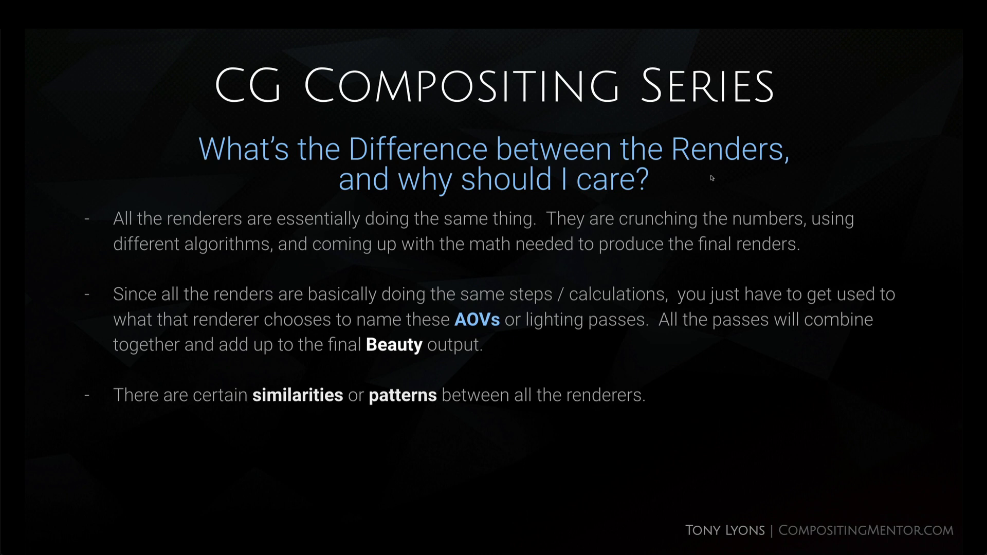
pyautogui.press('Right')
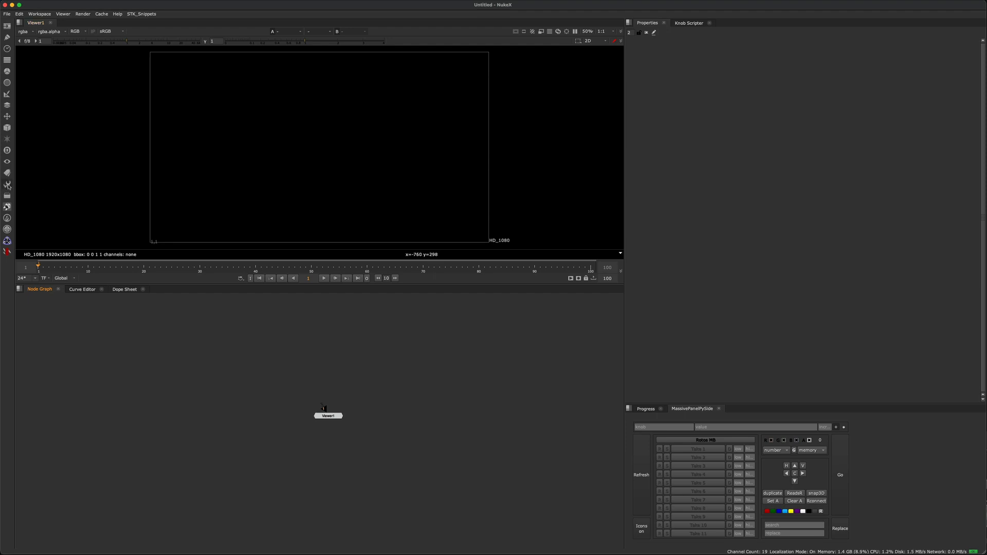
# Insert the 2D toolset containing the Arnold, C4D, Modo, Renderman and Vray multipass comps, and frame it in the node graph.
pyautogui.click(7, 185)
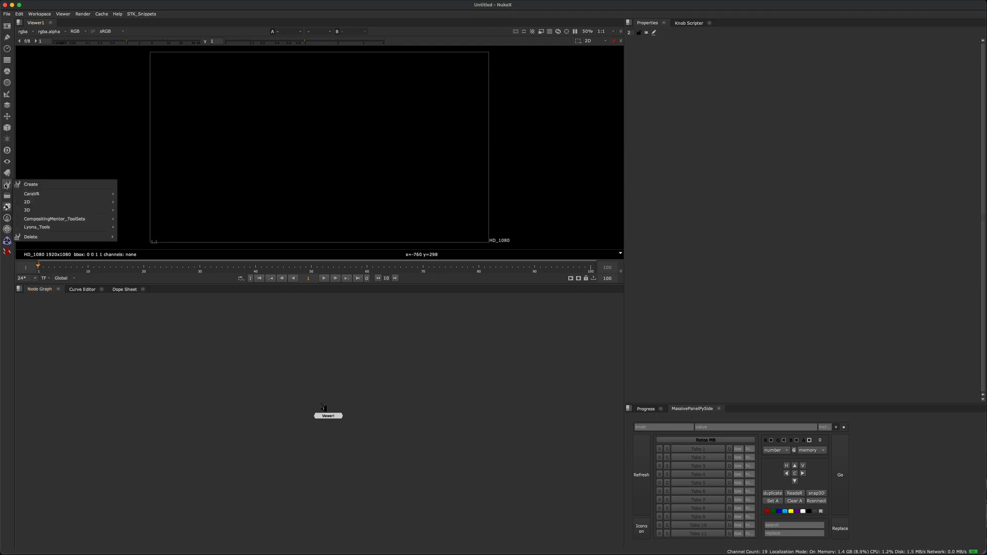
pyautogui.moveTo(108, 202)
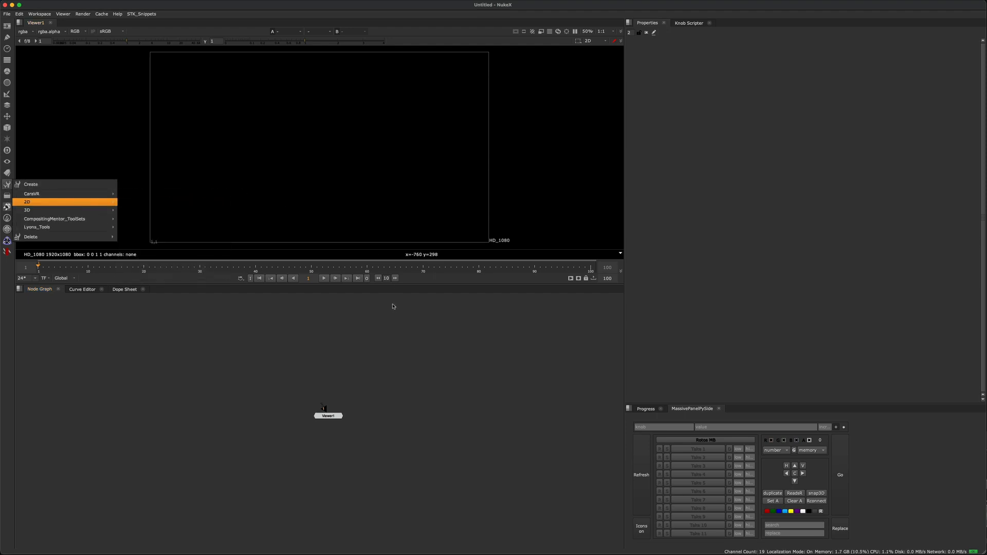
pyautogui.scroll(-6, 391, 354)
pyautogui.moveTo(379, 373); pyautogui.dragTo(422, 415, button='middle')
pyautogui.click(480, 352)
pyautogui.moveTo(361, 382); pyautogui.dragTo(417, 381, button='middle')
pyautogui.scroll(2, 308, 389)
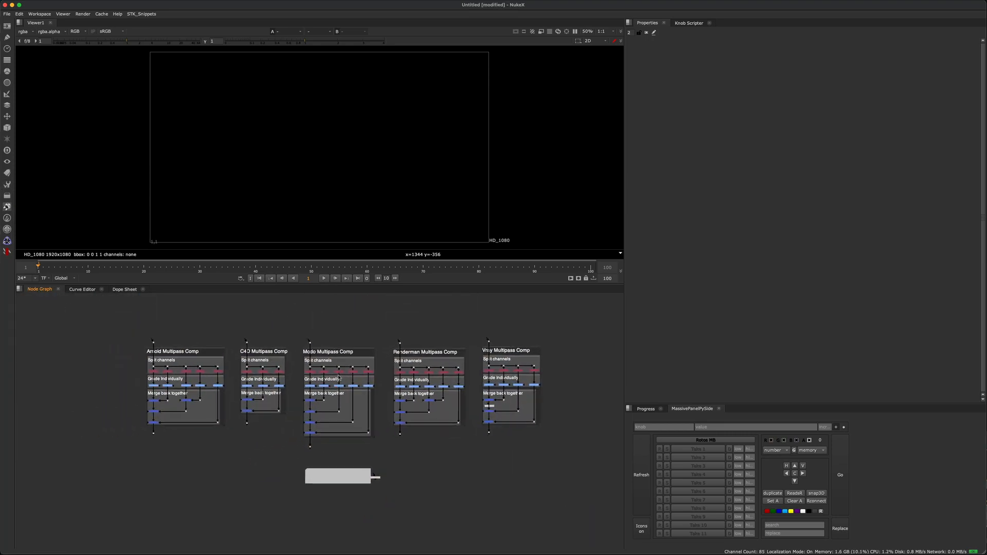
pyautogui.moveTo(291, 326); pyautogui.dragTo(399, 466)
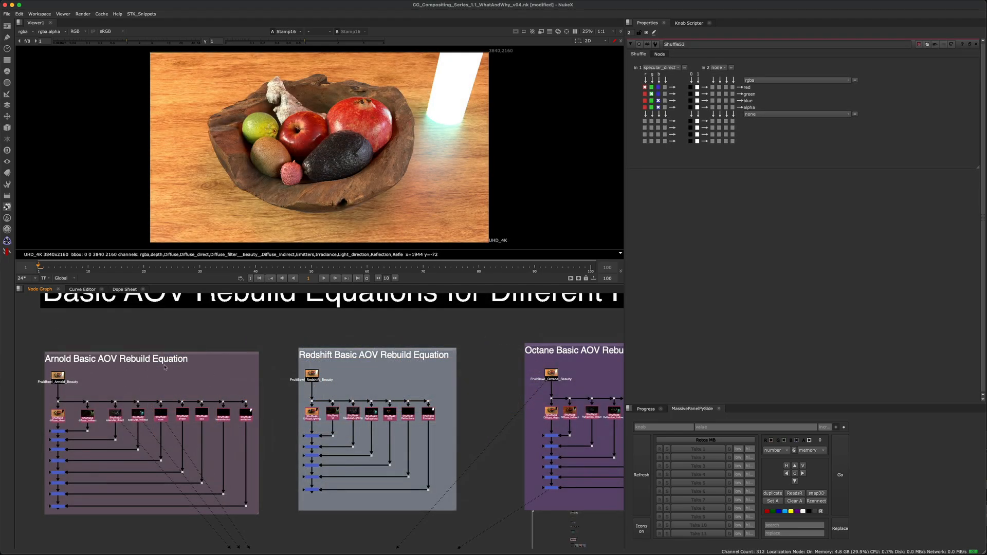
# View the Arnold diffuse_direct, diffuse_indirect, specular_direct and specular_indirect shuffles one after another.
pyautogui.scroll(6, 101, 419)
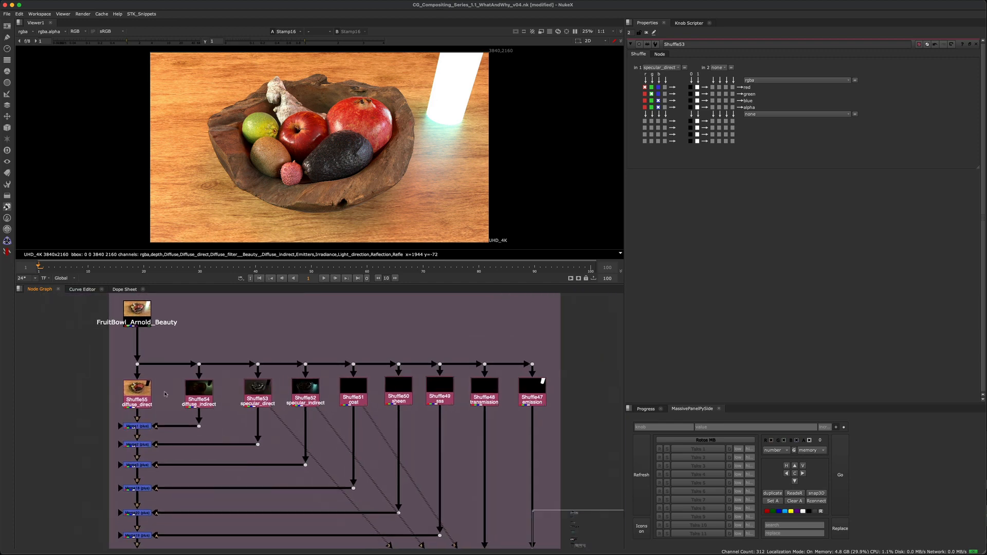
pyautogui.moveTo(26, 388); pyautogui.dragTo(109, 440)
pyautogui.press('1')
pyautogui.moveTo(110, 386); pyautogui.dragTo(164, 435)
pyautogui.press('1')
pyautogui.moveTo(181, 382); pyautogui.dragTo(253, 439)
pyautogui.press('1')
pyautogui.moveTo(239, 383); pyautogui.dragTo(293, 427)
pyautogui.press('1')
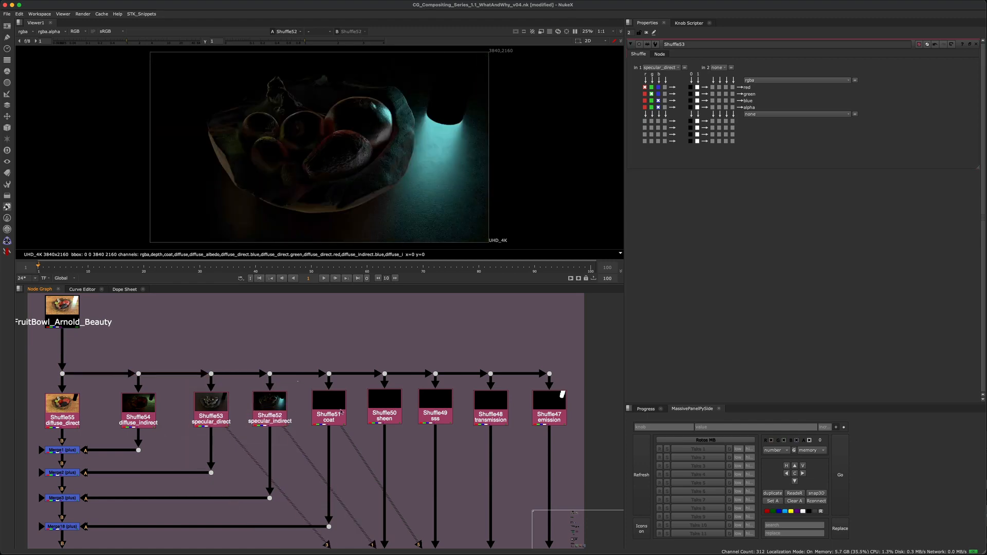
# View the remaining Arnold shuffles in turn: coat, sheen, sss, transmission and emission.
pyautogui.click(320, 395)
pyautogui.press('1')
pyautogui.moveTo(352, 381); pyautogui.dragTo(422, 437)
pyautogui.press('1')
pyautogui.moveTo(414, 380); pyautogui.dragTo(481, 436)
pyautogui.press('1')
pyautogui.moveTo(471, 378); pyautogui.dragTo(531, 451)
pyautogui.press('1')
pyautogui.moveTo(497, 381); pyautogui.dragTo(434, 380, button='middle')
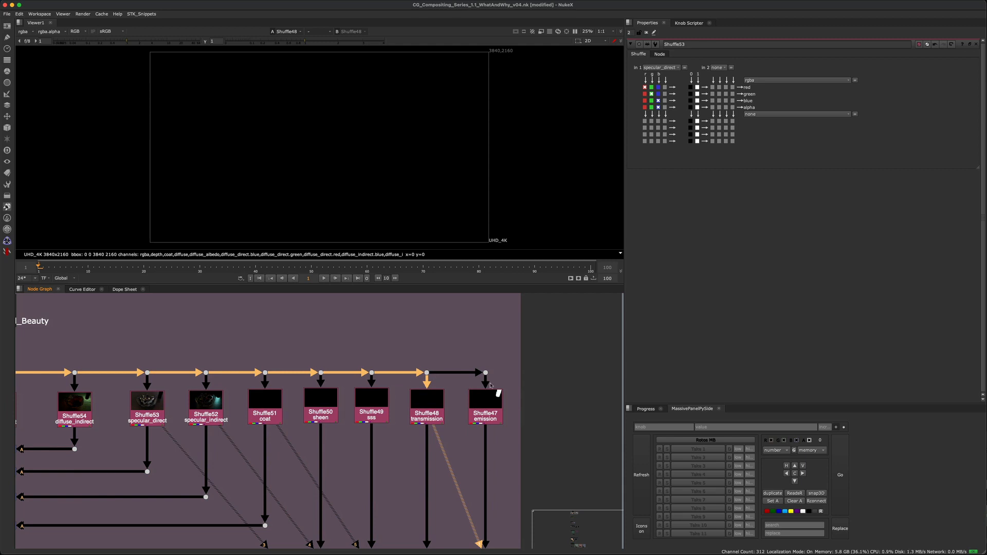
pyautogui.moveTo(518, 388); pyautogui.dragTo(441, 442)
pyautogui.press('1')
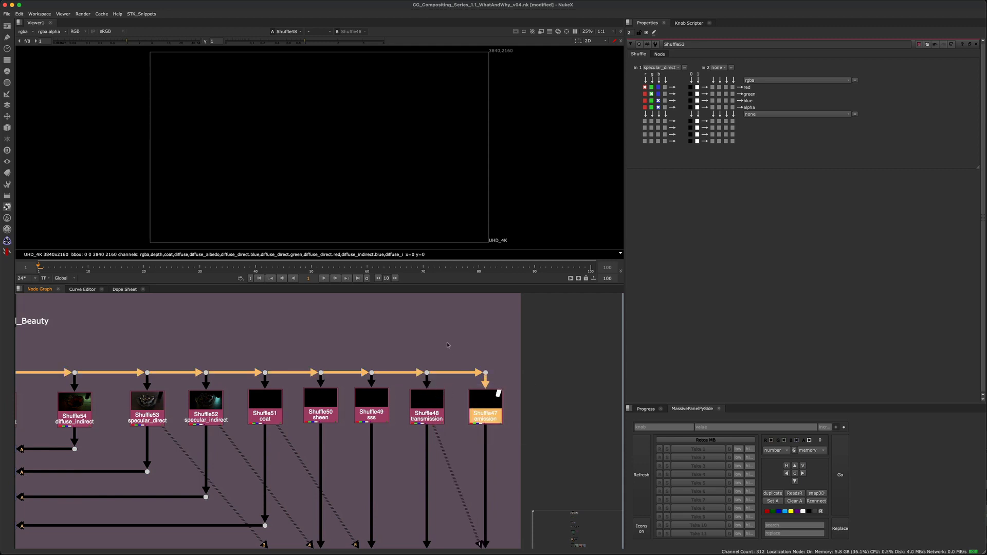
# Examine how the Arnold beauty branches through the dots into the row of shuffles and down to the merges.
pyautogui.scroll(-3, 374, 341)
pyautogui.scroll(3, 350, 344)
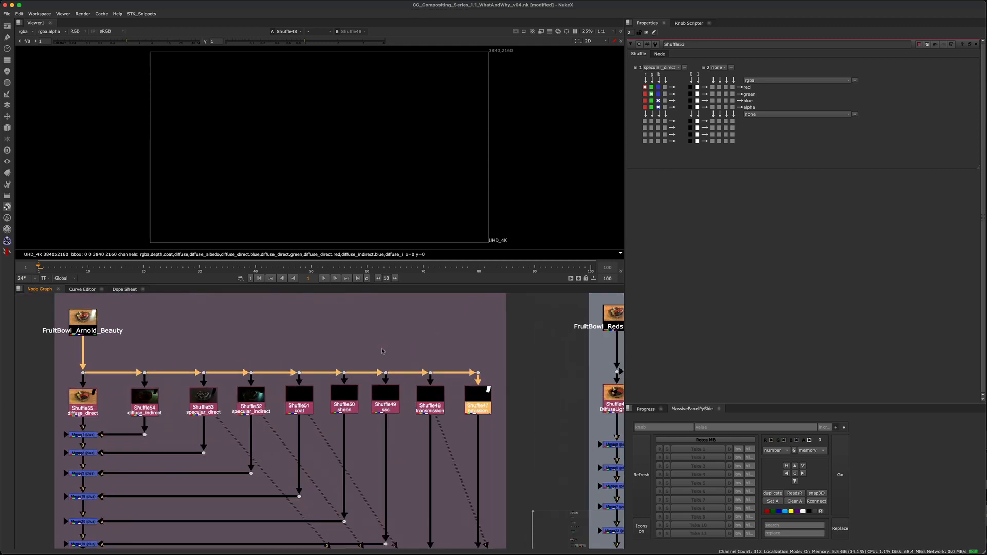
pyautogui.moveTo(275, 381); pyautogui.dragTo(437, 406)
pyautogui.moveTo(87, 342); pyautogui.dragTo(124, 325, button='middle')
pyautogui.click(123, 325)
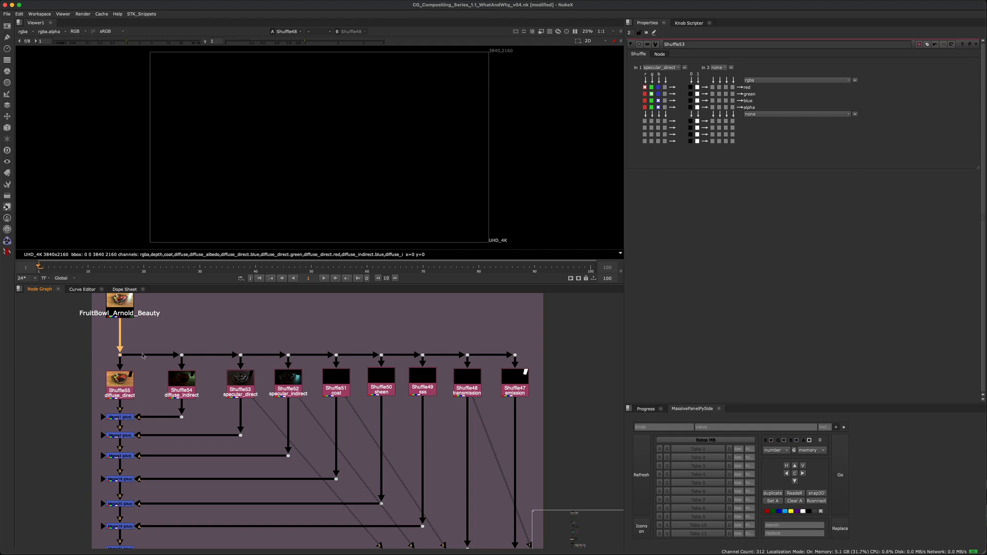
pyautogui.moveTo(312, 410); pyautogui.dragTo(373, 365)
pyautogui.moveTo(202, 315); pyautogui.dragTo(104, 366)
pyautogui.moveTo(182, 369)
pyautogui.mouseDown(button='middle')
pyautogui.moveTo(236, 344)
pyautogui.moveTo(87, 361)
pyautogui.mouseUp(button='middle')
pyautogui.moveTo(54, 340); pyautogui.dragTo(119, 377)
pyautogui.moveTo(124, 372); pyautogui.dragTo(183, 352, button='middle')
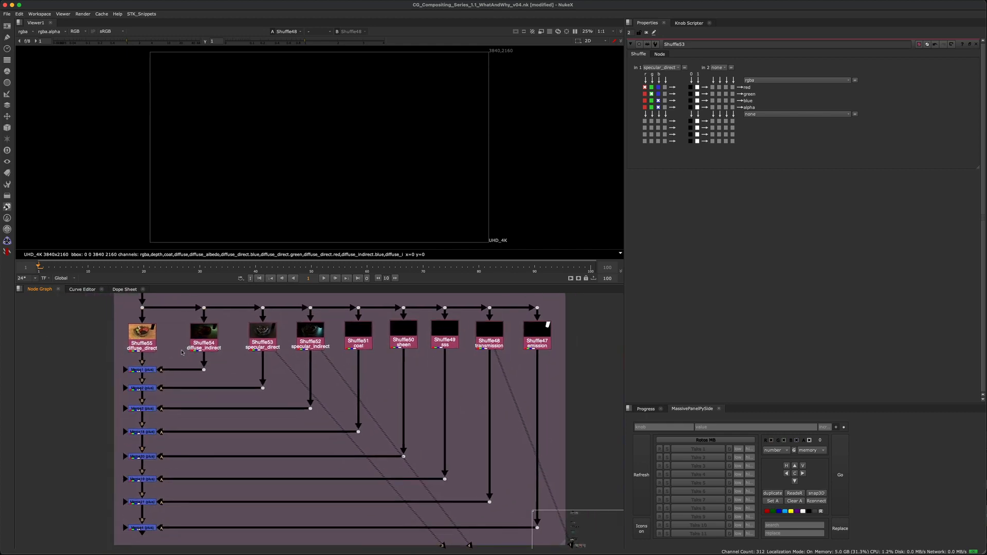
# View the Arnold plus merges in order down the stack, ending with the last merge of the rebuild.
pyautogui.moveTo(106, 361); pyautogui.dragTo(187, 441)
pyautogui.press('1')
pyautogui.press('1')
pyautogui.press('1')
pyautogui.press('1')
pyautogui.press('1')
pyautogui.moveTo(124, 495); pyautogui.dragTo(179, 534)
pyautogui.press('1')
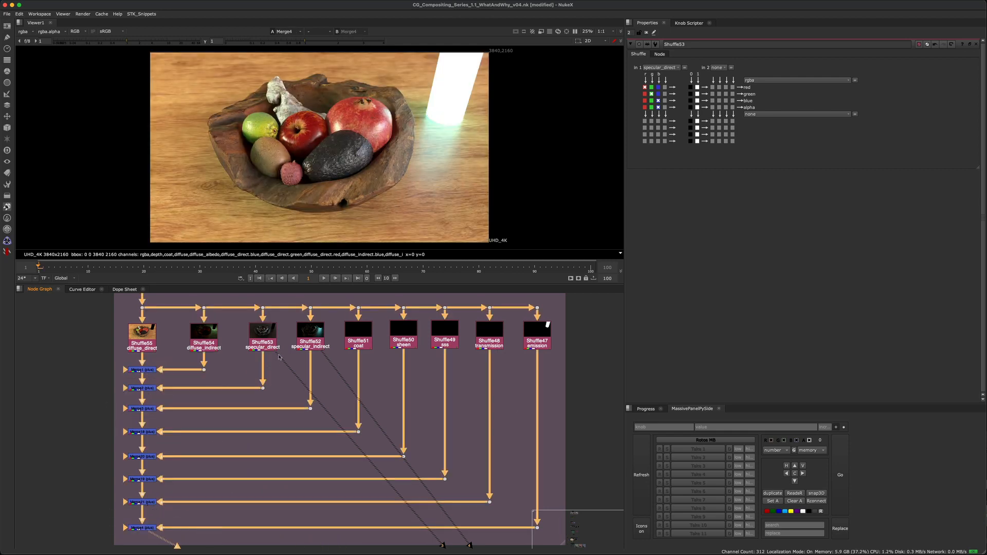
# Load the original Arnold beauty and the last rebuild merge into two viewer inputs and switch between them repeatedly to compare.
pyautogui.moveTo(187, 322); pyautogui.dragTo(234, 361, button='middle')
pyautogui.click(167, 352)
pyautogui.moveTo(167, 352); pyautogui.dragTo(208, 330)
pyautogui.press('2')
pyautogui.scroll(-5, 263, 303)
pyautogui.moveTo(208, 430); pyautogui.dragTo(244, 451)
pyautogui.press('1')
pyautogui.press('2')
pyautogui.press('1')
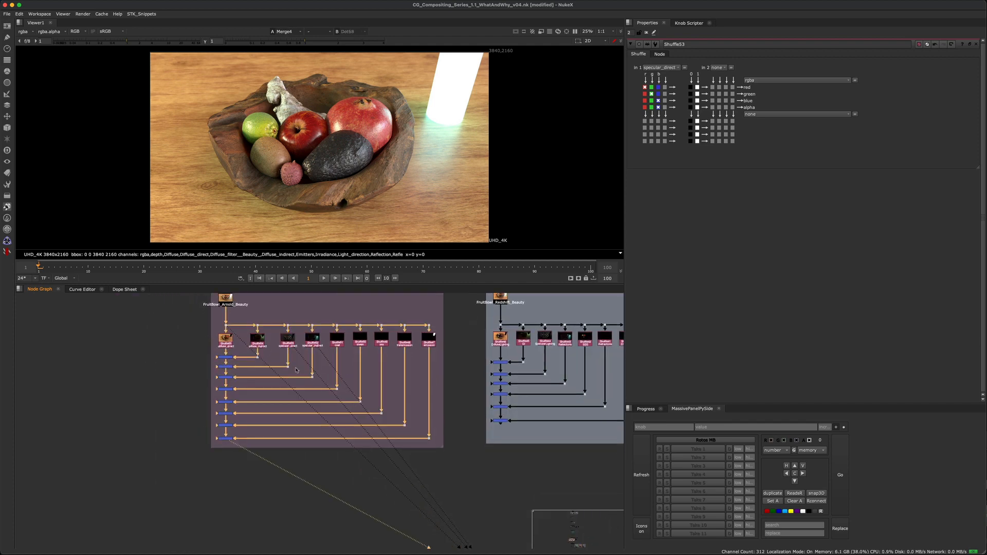
pyautogui.press('2')
pyautogui.press('1')
pyautogui.press('2')
pyautogui.press('1')
pyautogui.moveTo(338, 333); pyautogui.dragTo(302, 366, button='middle')
pyautogui.scroll(3, 263, 353)
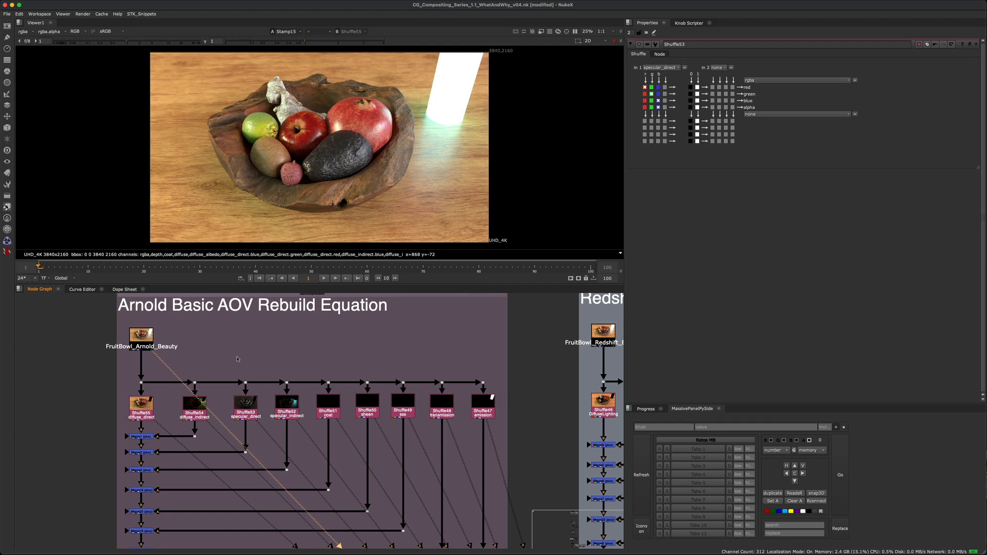
# Step the viewer through the Arnold passes from diffuse_direct to emission, and highlight the coat, sheen, sss and transmission shuffles.
pyautogui.press('1')
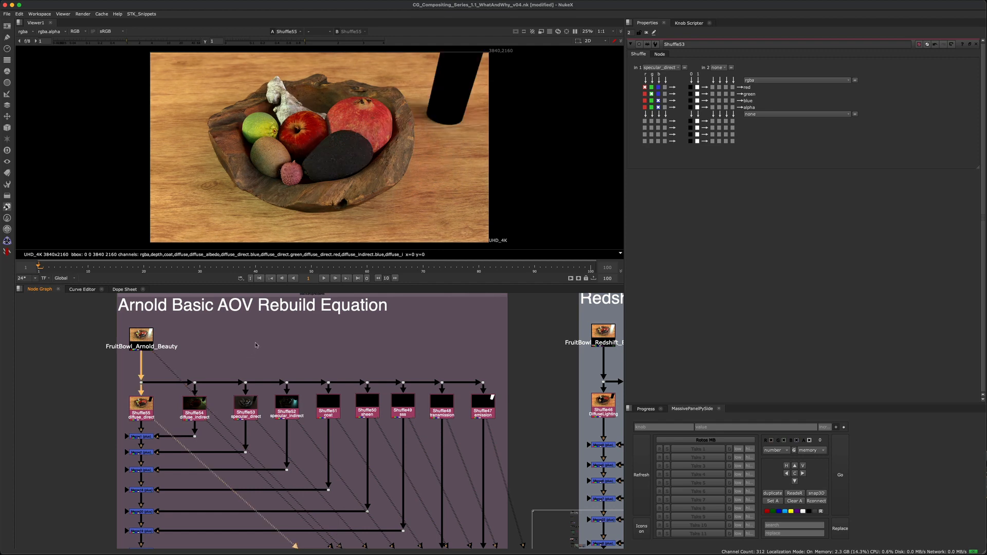
pyautogui.press('1')
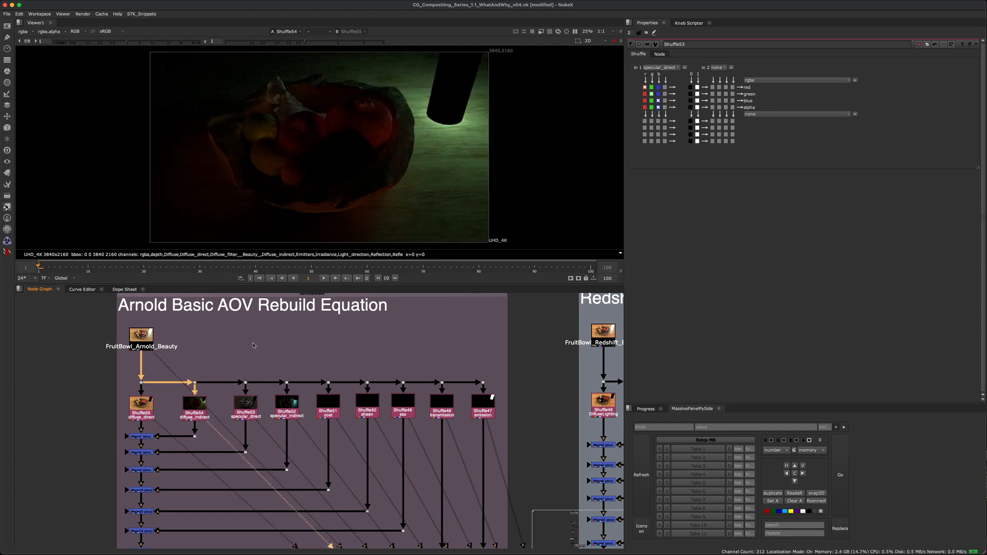
pyautogui.press('1')
pyautogui.press('1')
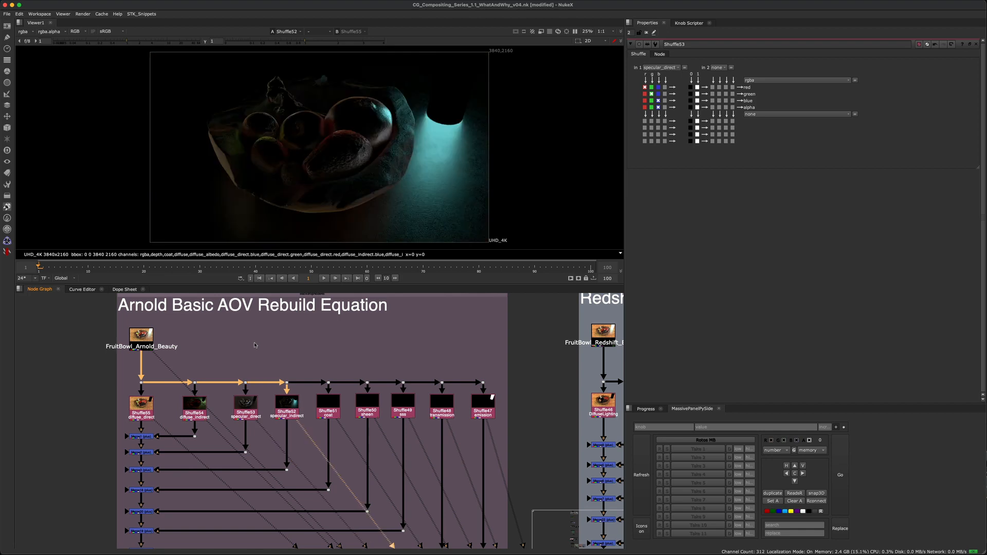
pyautogui.press('1')
pyautogui.press('1')
pyautogui.press('1')
pyautogui.press('1')
pyautogui.press('1')
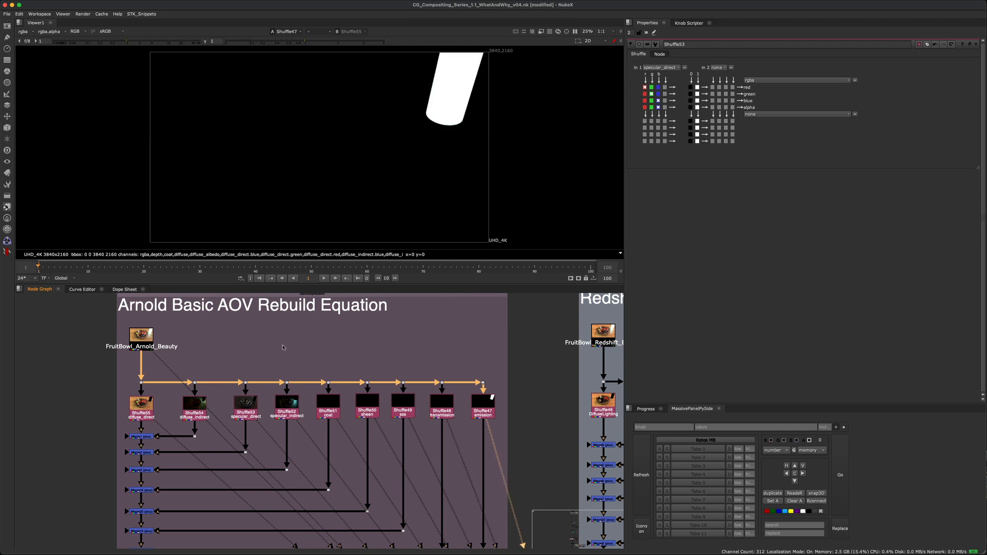
pyautogui.moveTo(308, 430); pyautogui.dragTo(472, 389)
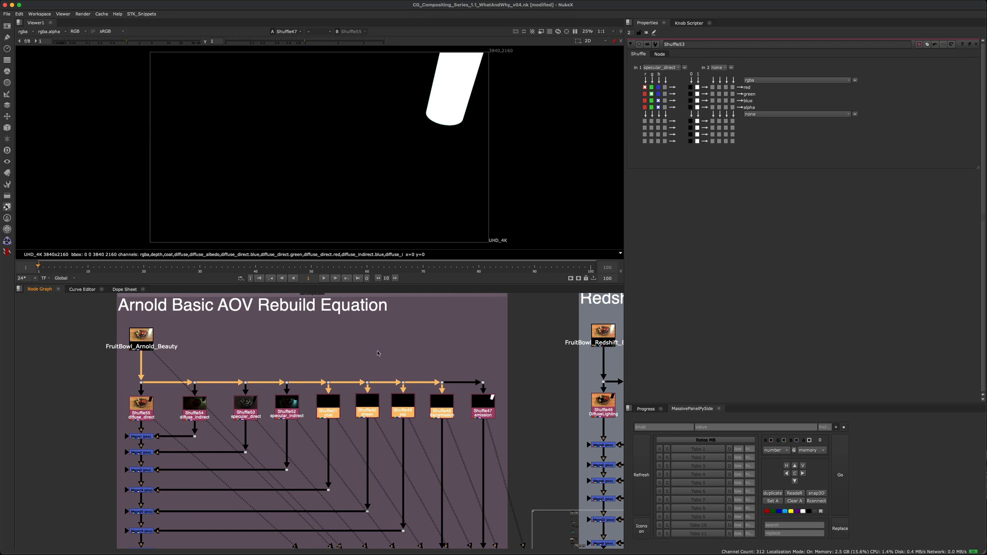
pyautogui.click(359, 352)
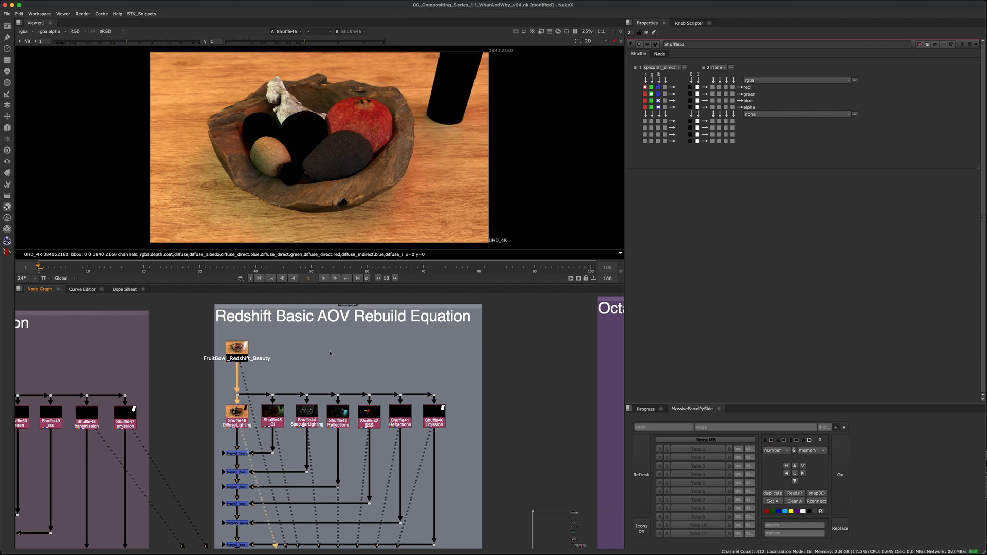
# Step the viewer through the Redshift GI, SpecularLighting, Reflections, SSS, Refractions and Emission passes.
pyautogui.press('2')
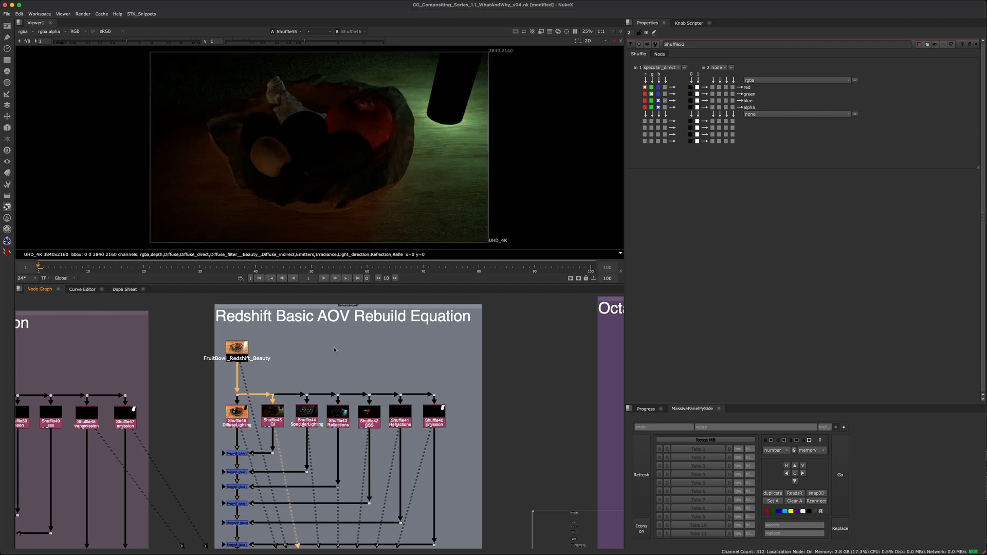
pyautogui.press('3')
pyautogui.press('4')
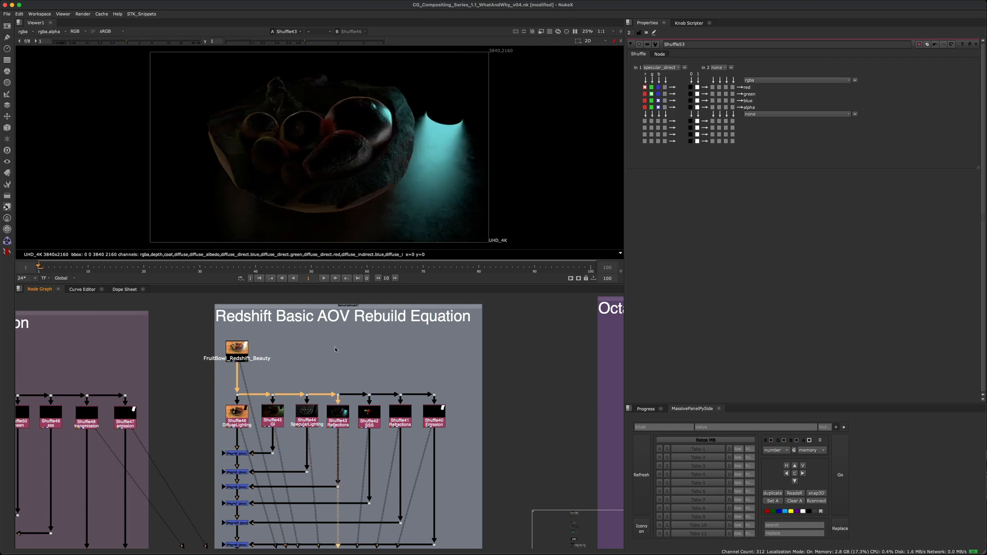
pyautogui.press('5')
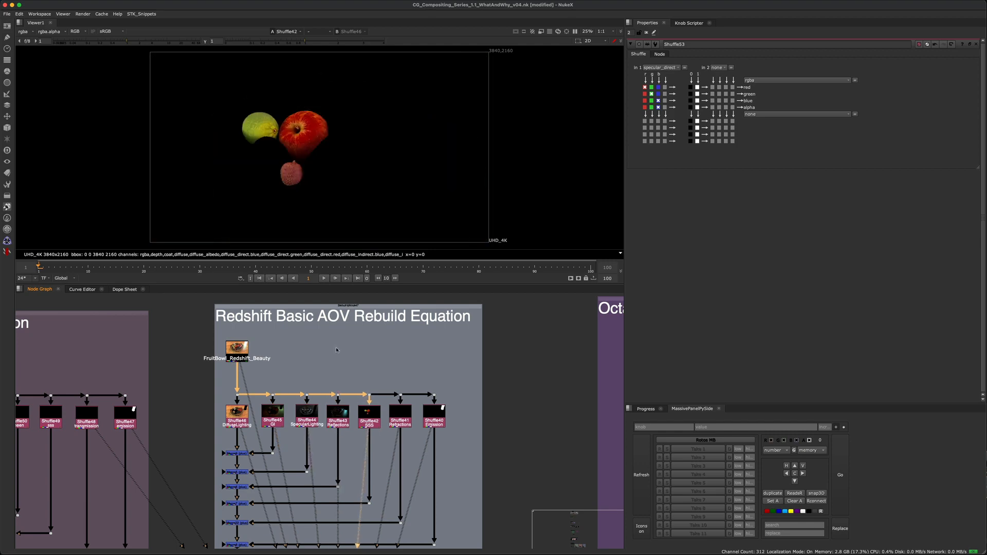
pyautogui.press('6')
pyautogui.press('7')
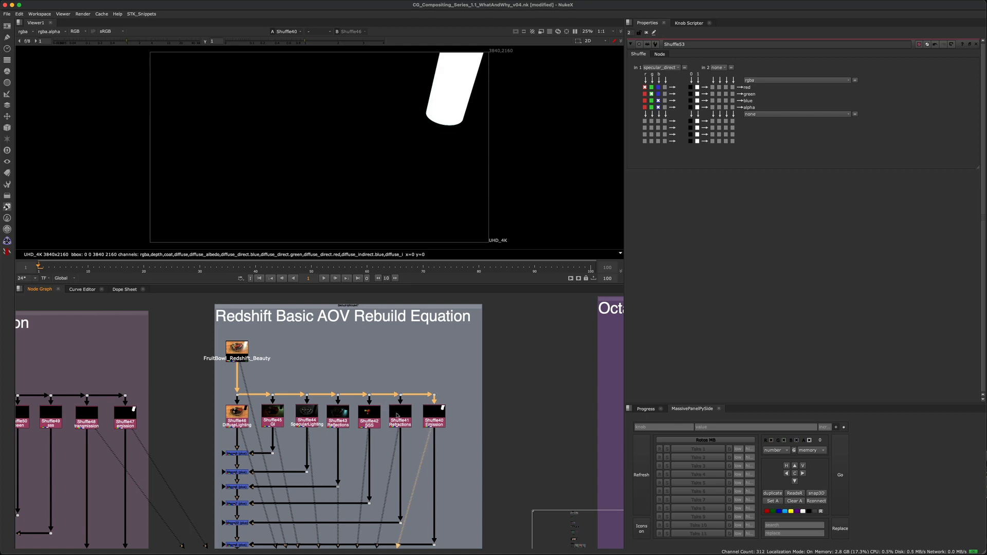
# Step the viewer through the Octane passes from Diffuse_direct to Emitters, and highlight the Subsurface_scattering and Refraction shuffles.
pyautogui.scroll(-3, 496, 360)
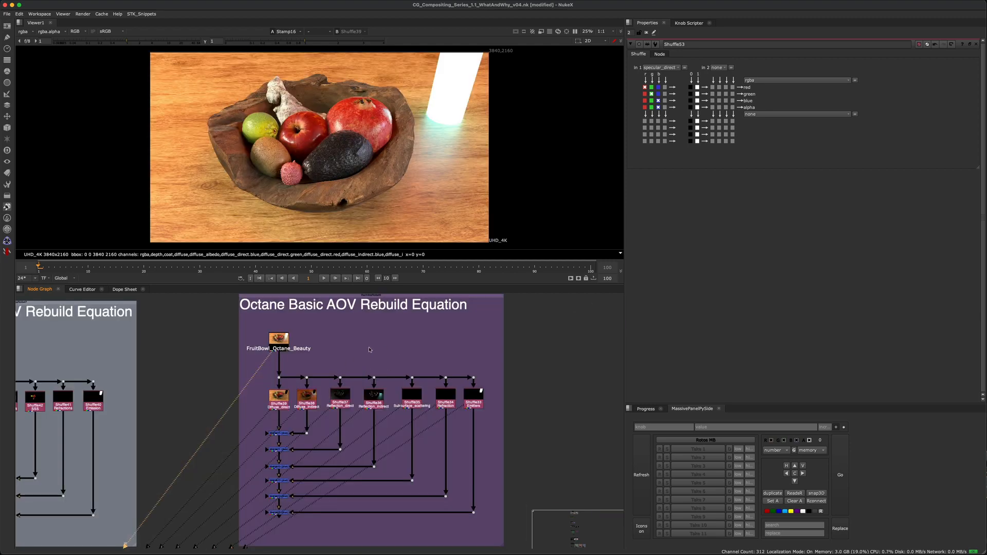
pyautogui.press('1')
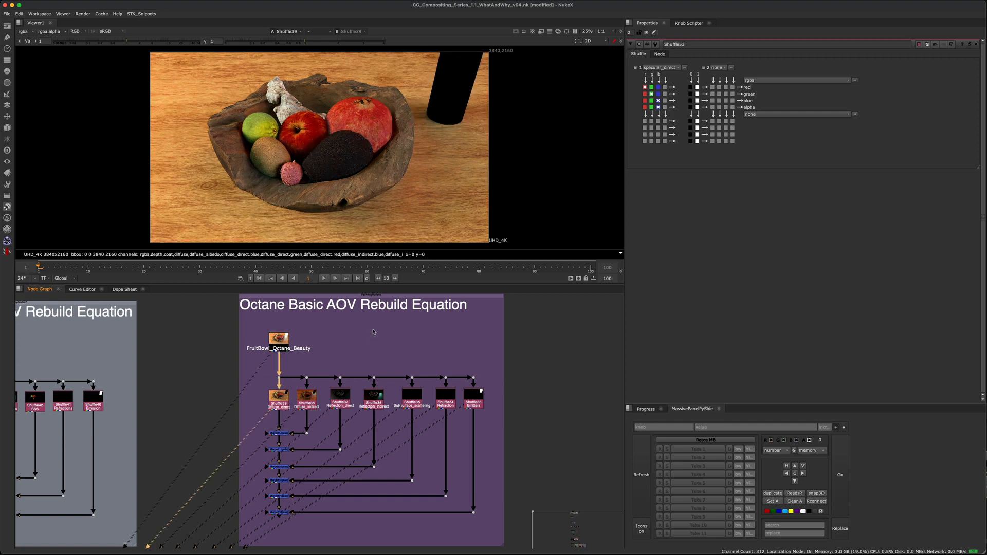
pyautogui.press('3')
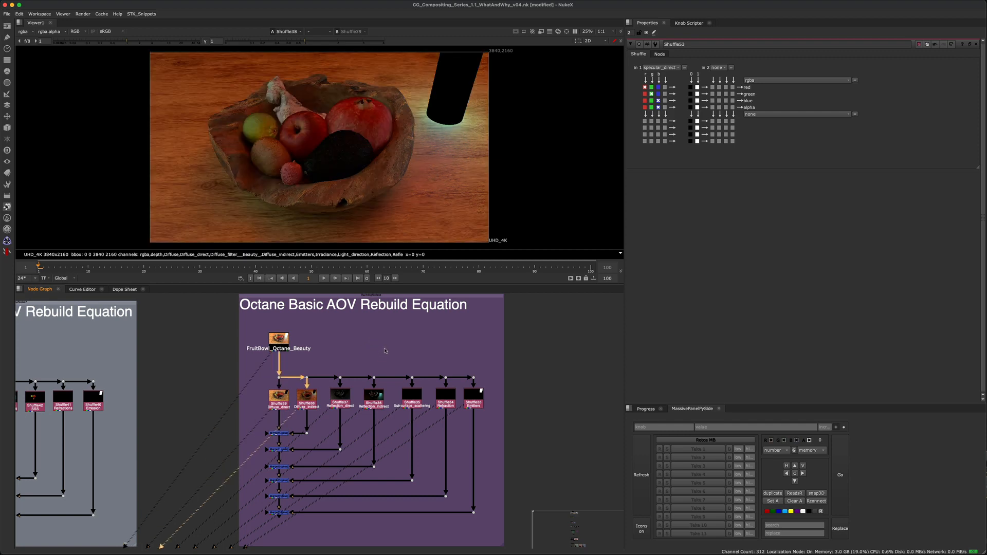
pyautogui.press('4')
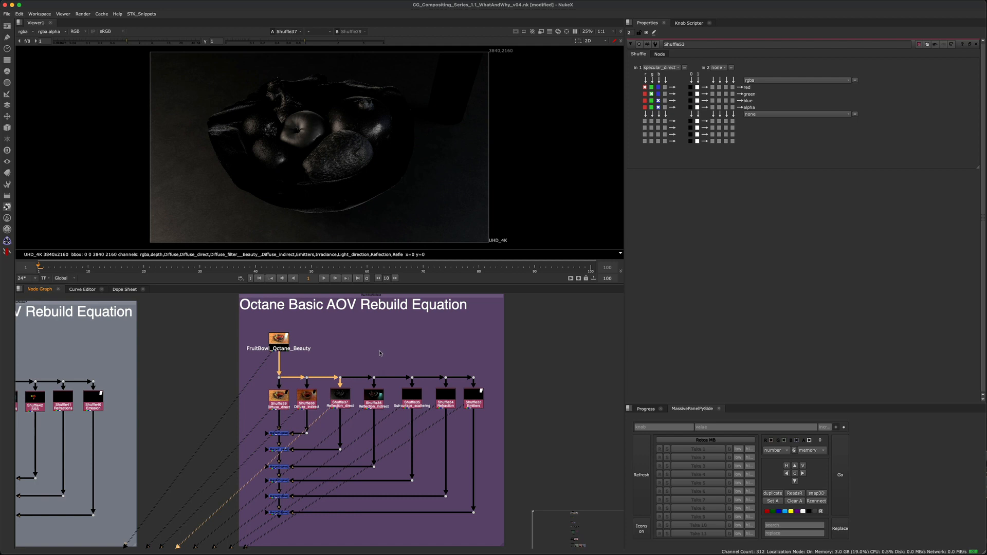
pyautogui.press('5')
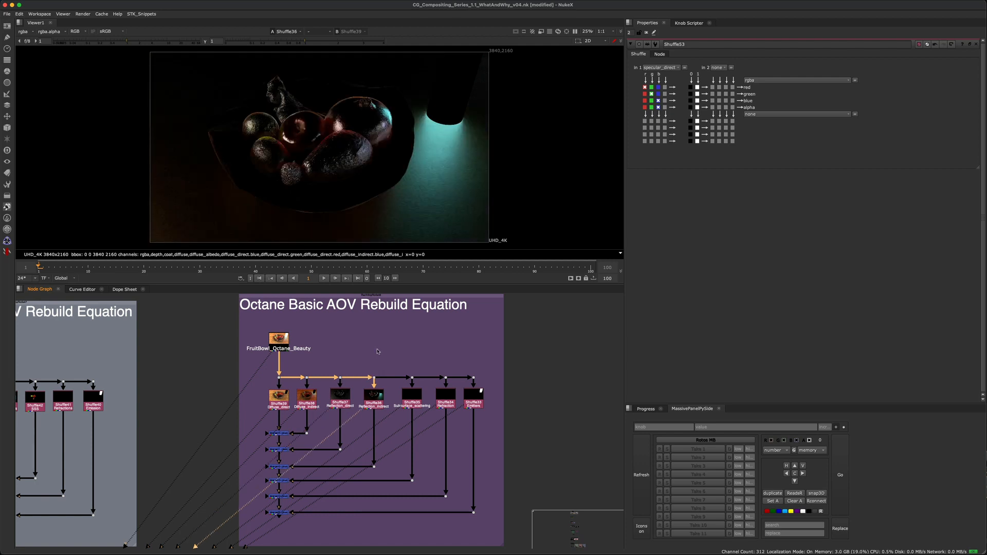
pyautogui.press('6')
pyautogui.press('7')
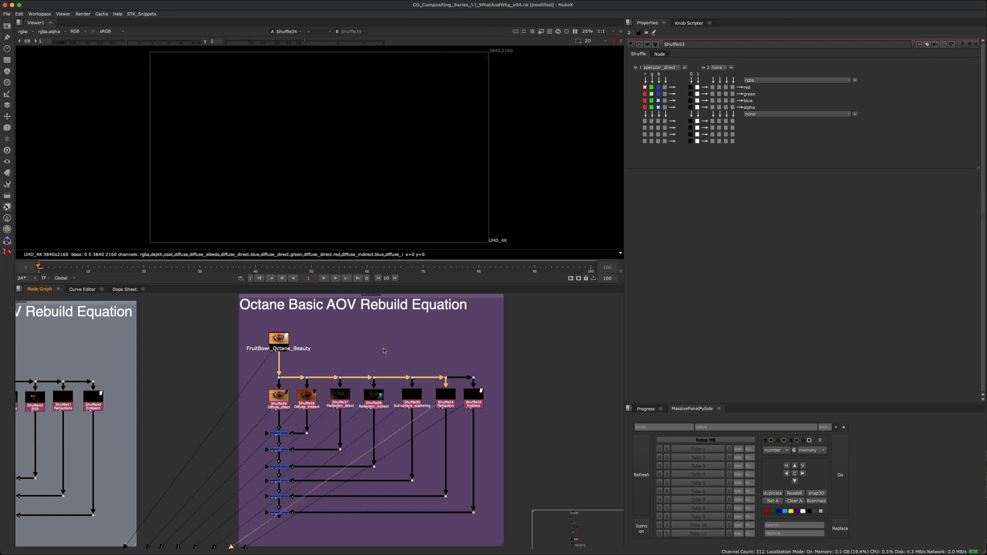
pyautogui.press('8')
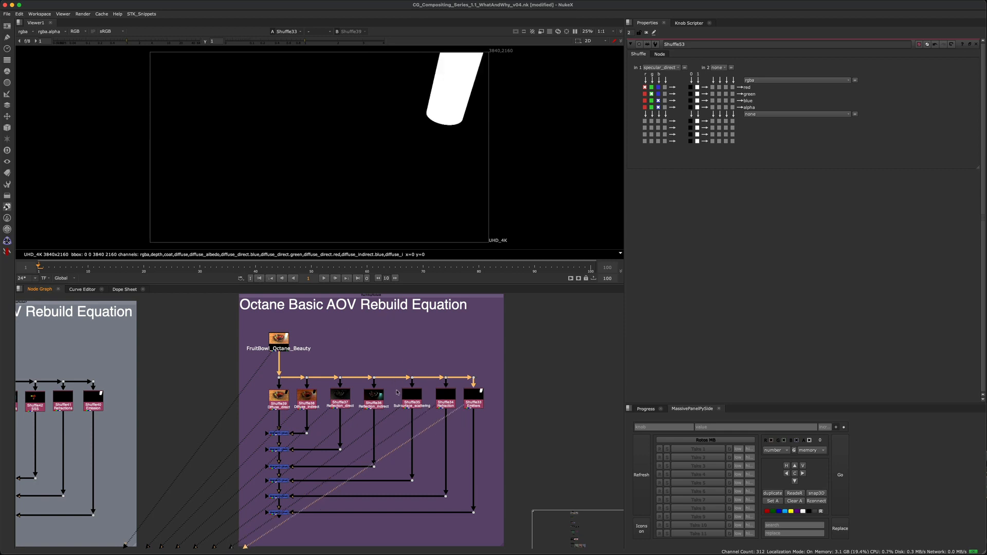
pyautogui.moveTo(390, 384); pyautogui.dragTo(472, 423)
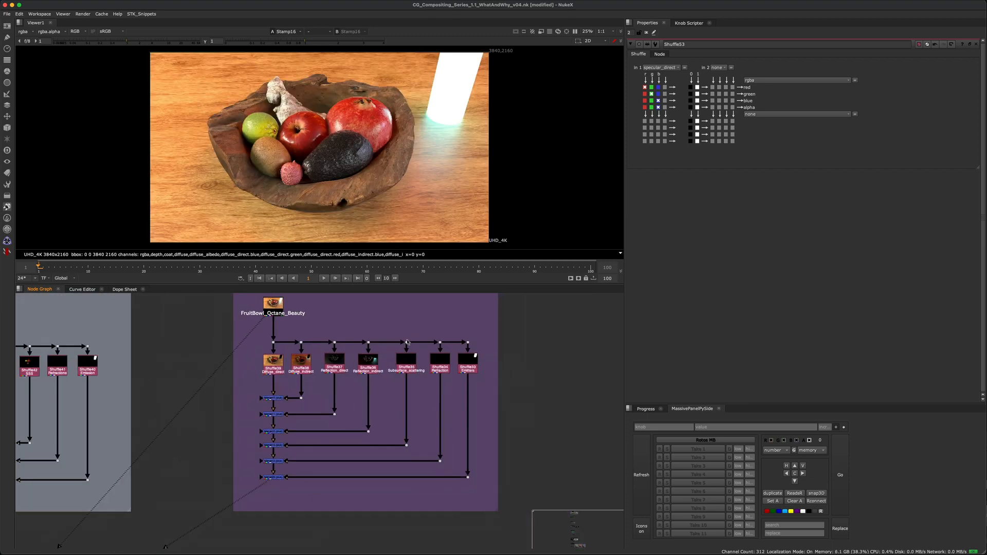
# Examine the Octane rebuild setup up close, and compare the Arnold, Redshift and Octane rebuild equations side by side.
pyautogui.scroll(4, 407, 342)
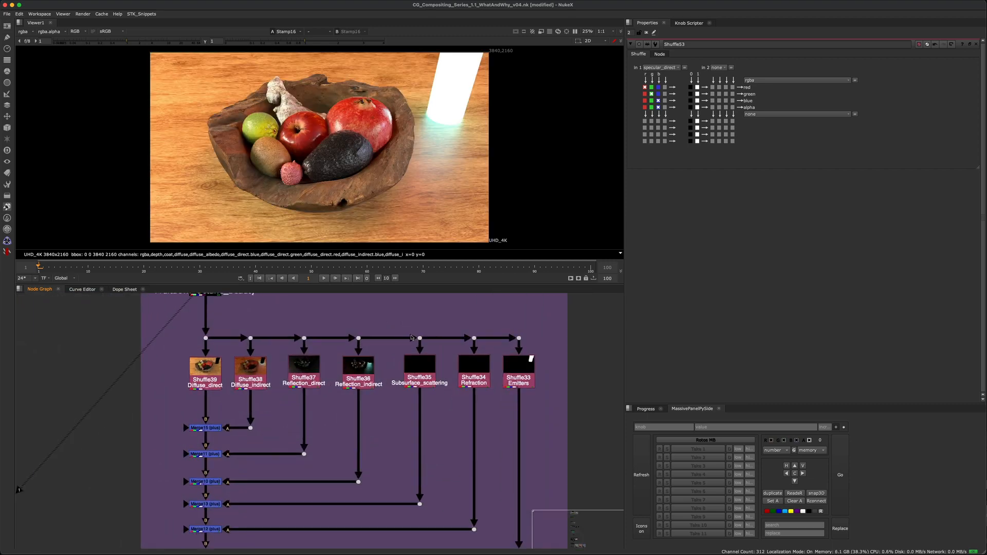
pyautogui.scroll(-5, 415, 341)
pyautogui.moveTo(415, 340); pyautogui.dragTo(456, 351, button='middle')
pyautogui.moveTo(284, 336); pyautogui.dragTo(381, 379, button='middle')
pyautogui.scroll(-2, 420, 354)
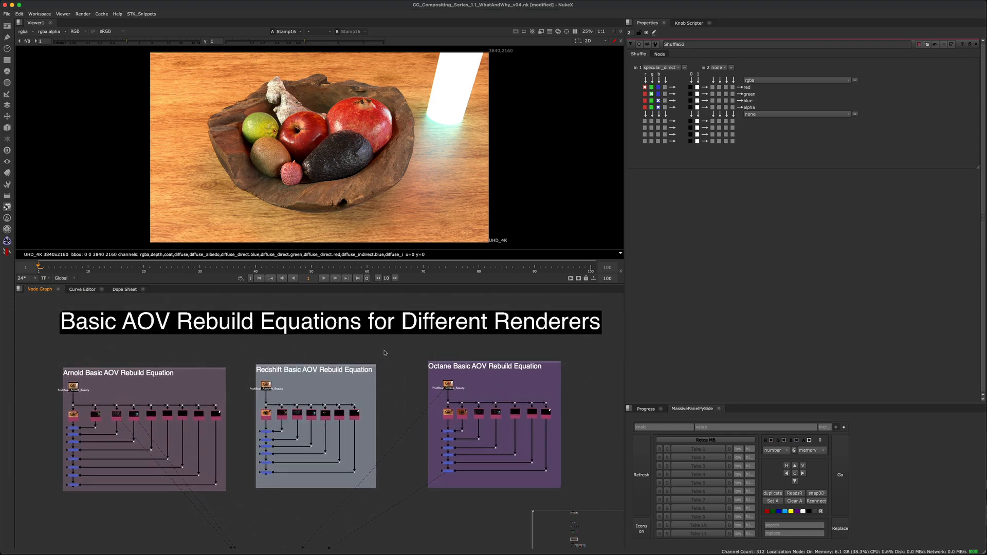
pyautogui.moveTo(389, 397); pyautogui.dragTo(411, 393, button='middle')
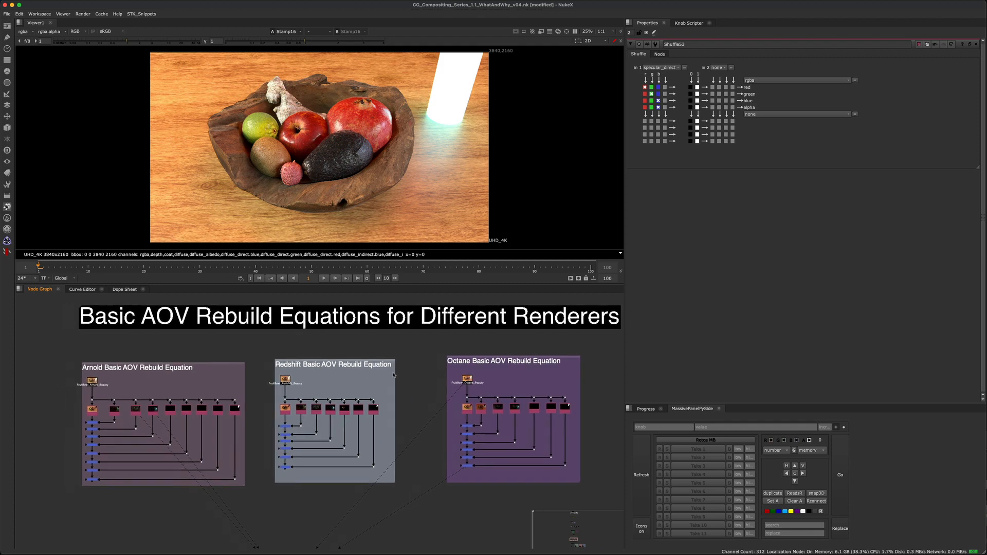